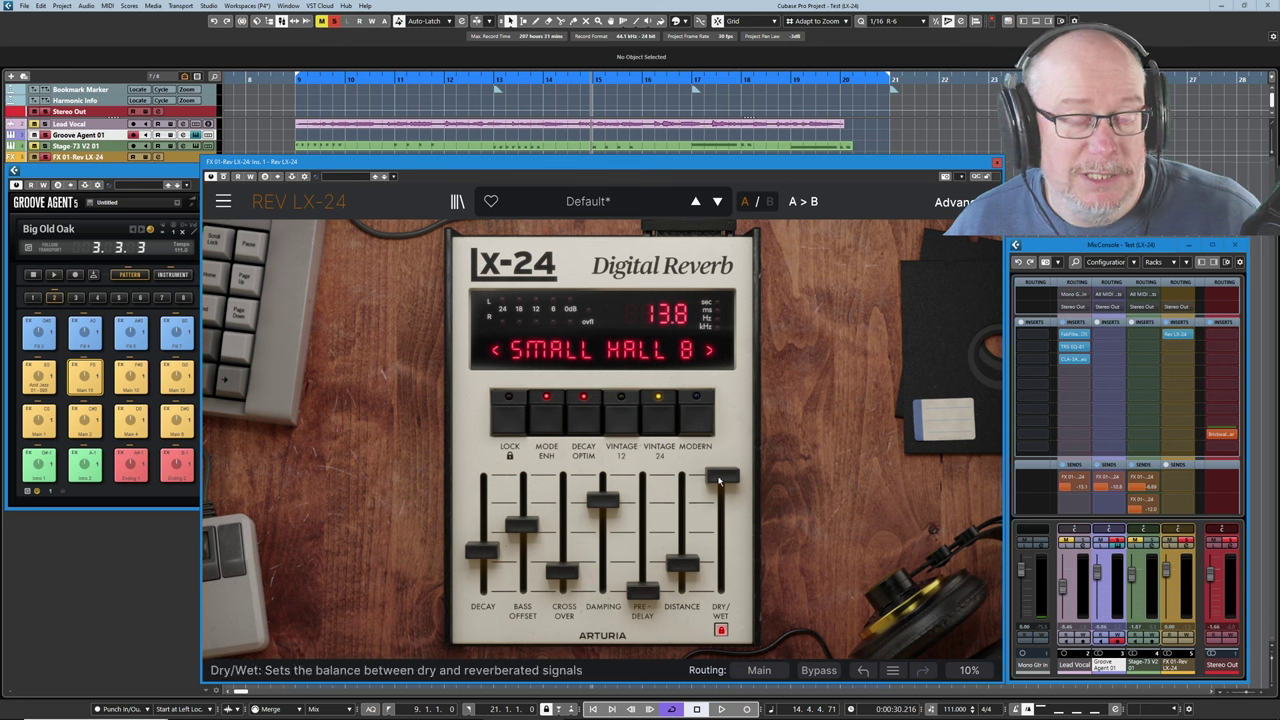
# Start the Groove Agent drum pattern playing through the Small Hall B reverb send
pyautogui.click(54, 274)
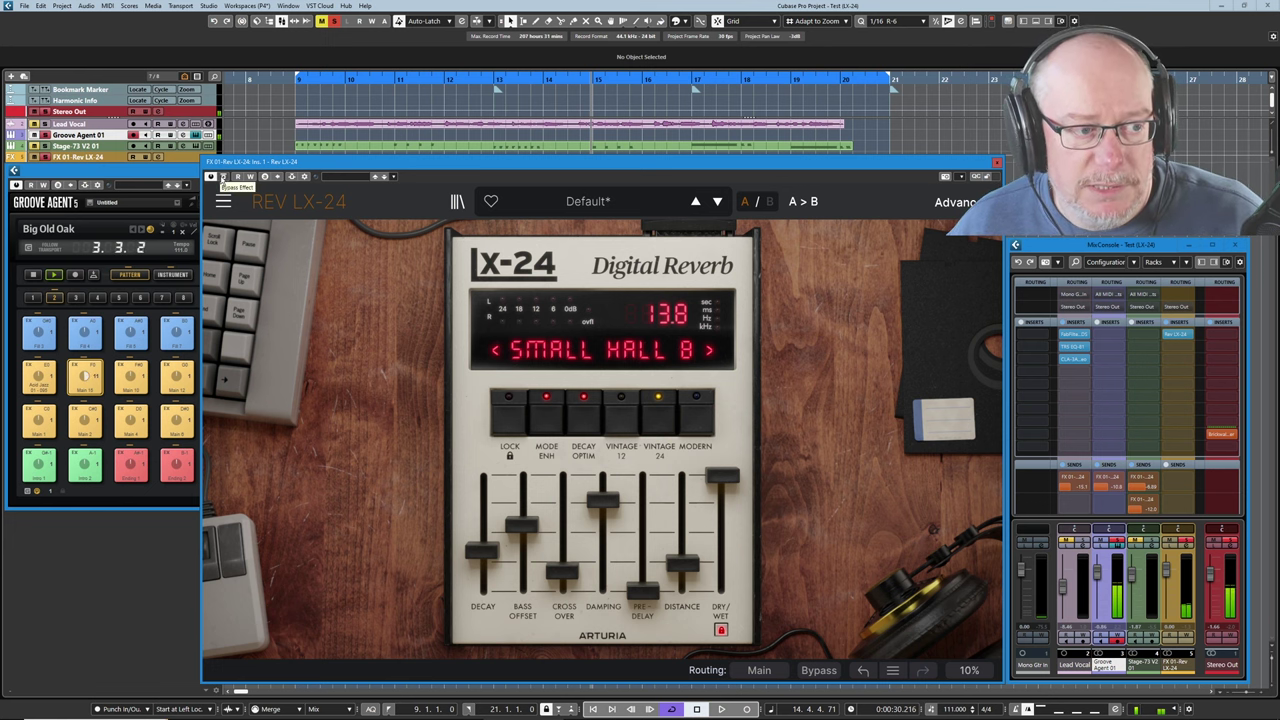
# Compare the drums with the reverb bypassed and active, then lower the Groove Agent fader
pyautogui.click(223, 177)
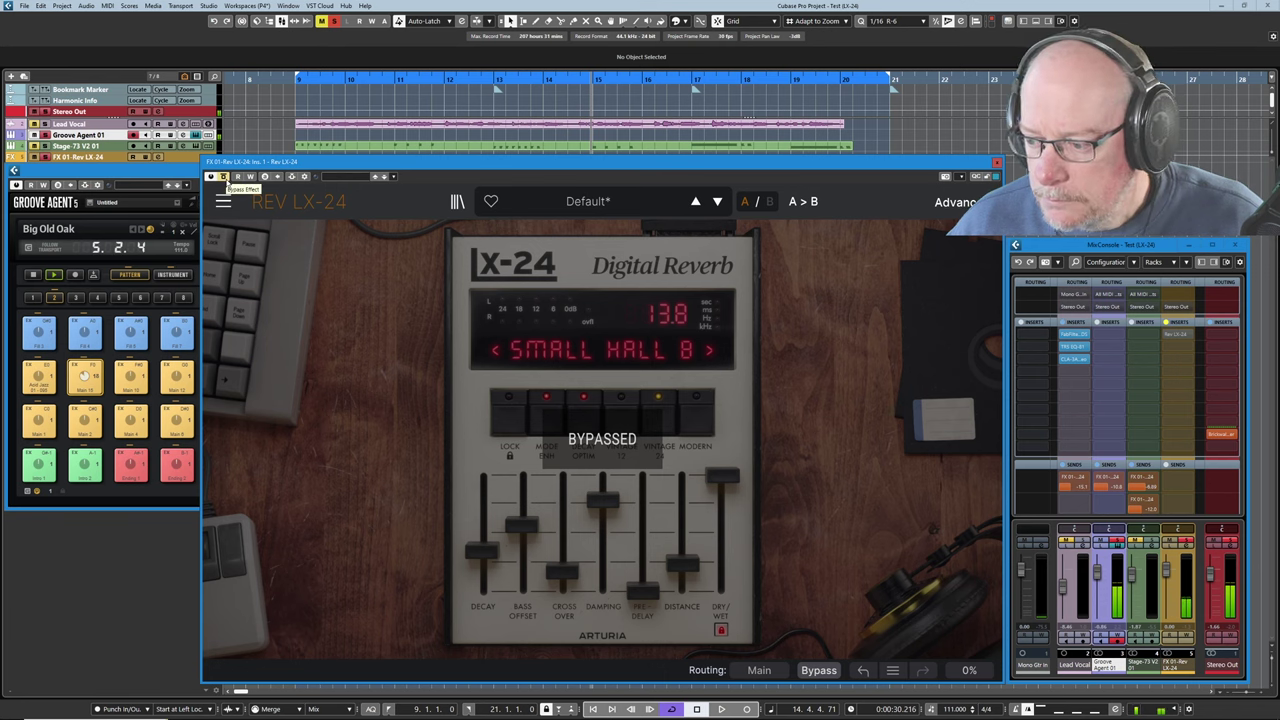
pyautogui.click(223, 177)
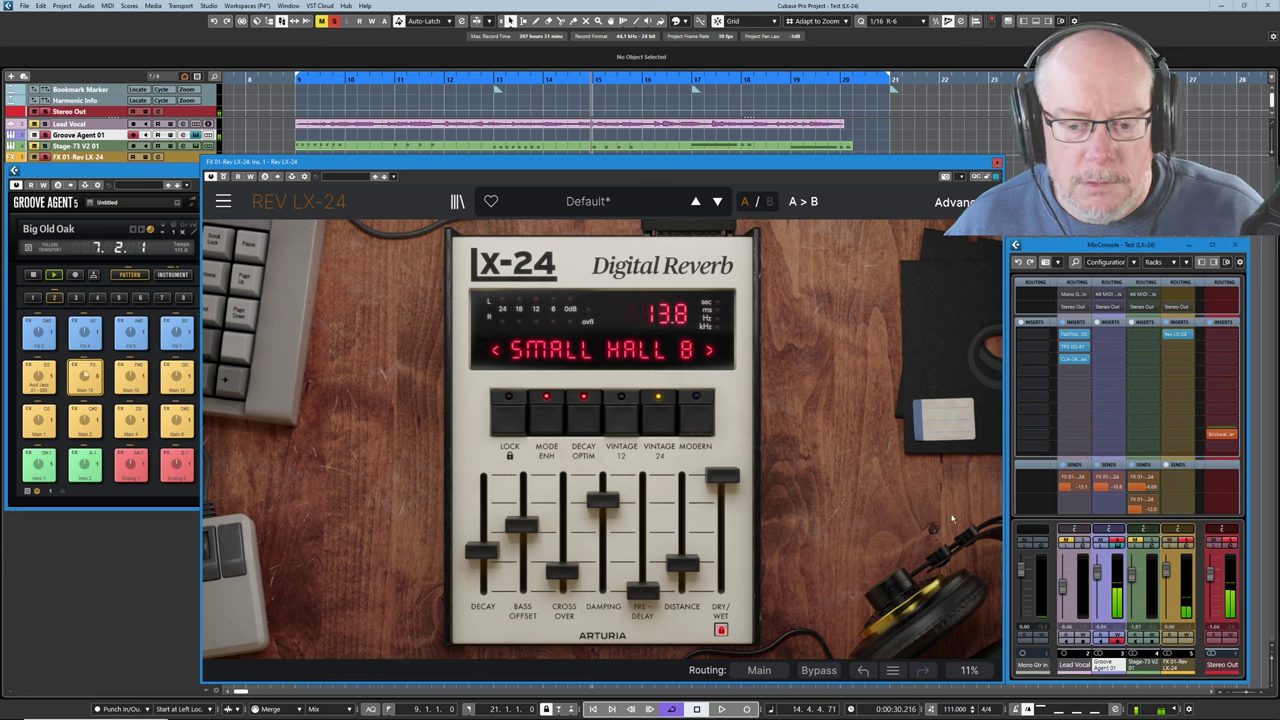
pyautogui.moveTo(1088, 567); pyautogui.dragTo(1088, 617)
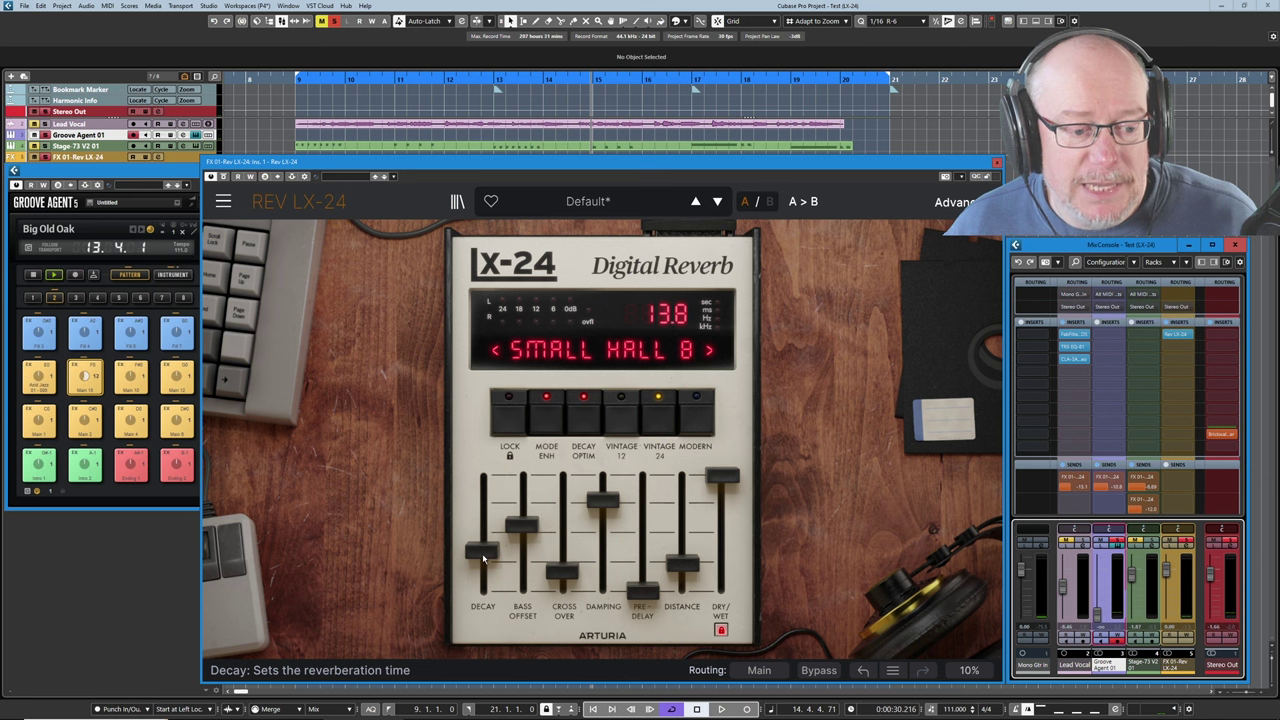
# Nudge the decay up, set the crossover to 420 Hz, and raise the Groove Agent fader
pyautogui.moveTo(490, 563); pyautogui.dragTo(490, 557)
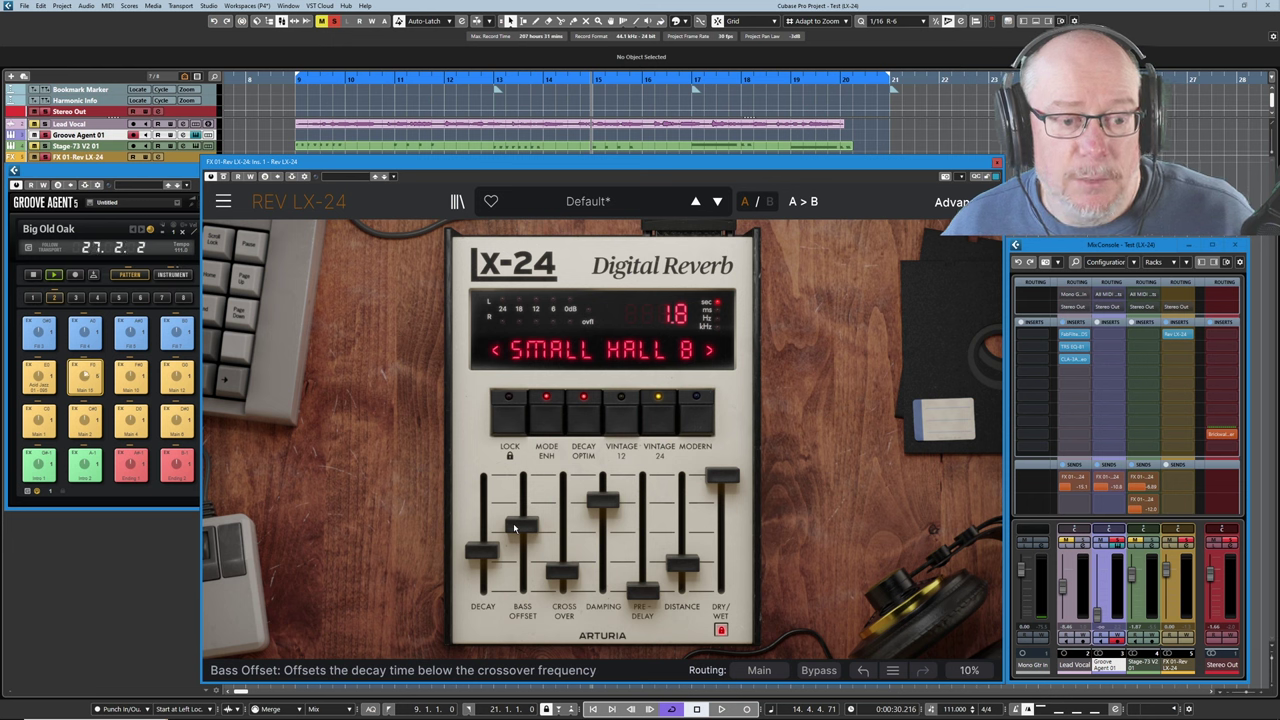
pyautogui.click(515, 528)
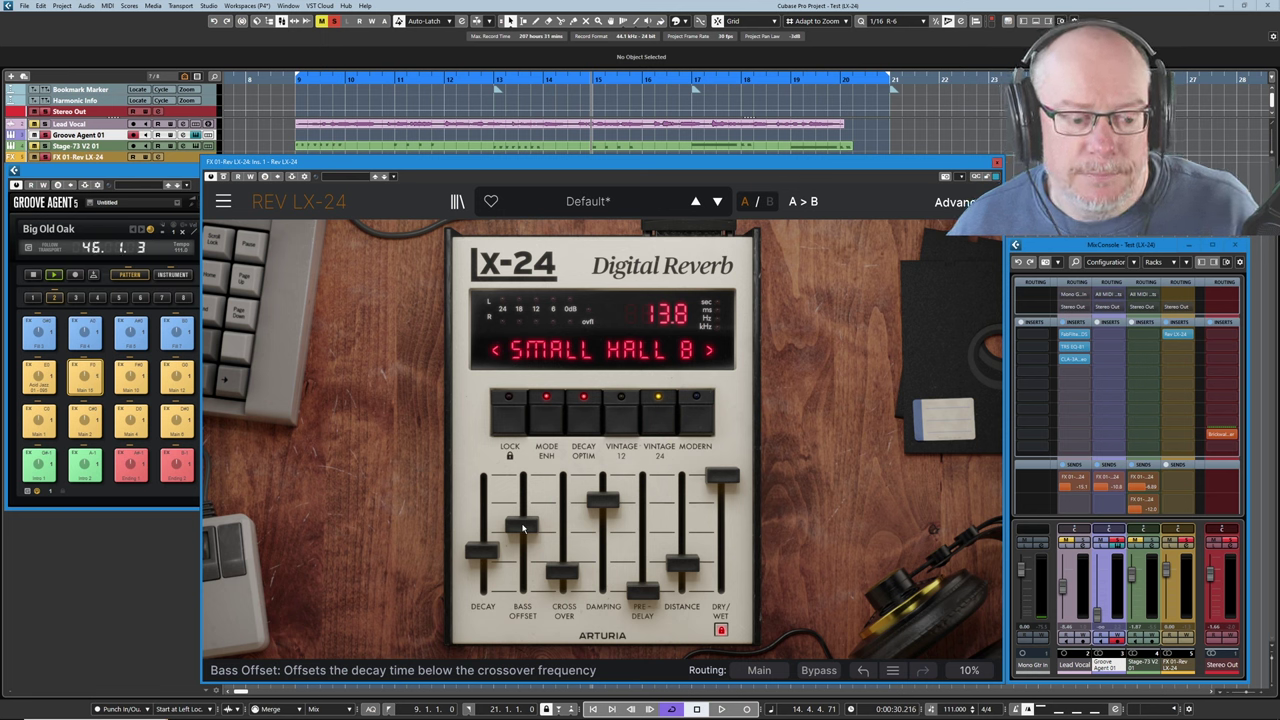
pyautogui.click(563, 571)
pyautogui.moveTo(563, 571); pyautogui.dragTo(563, 576)
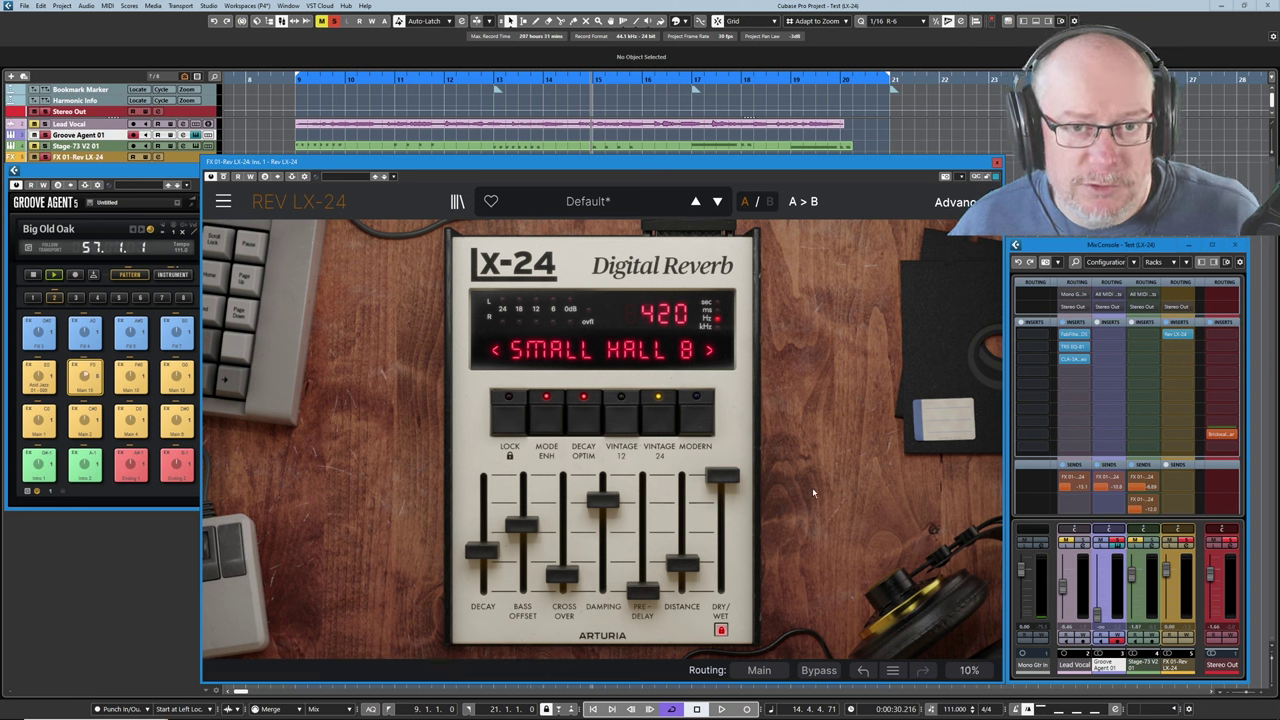
pyautogui.moveTo(1097, 616); pyautogui.dragTo(1104, 580)
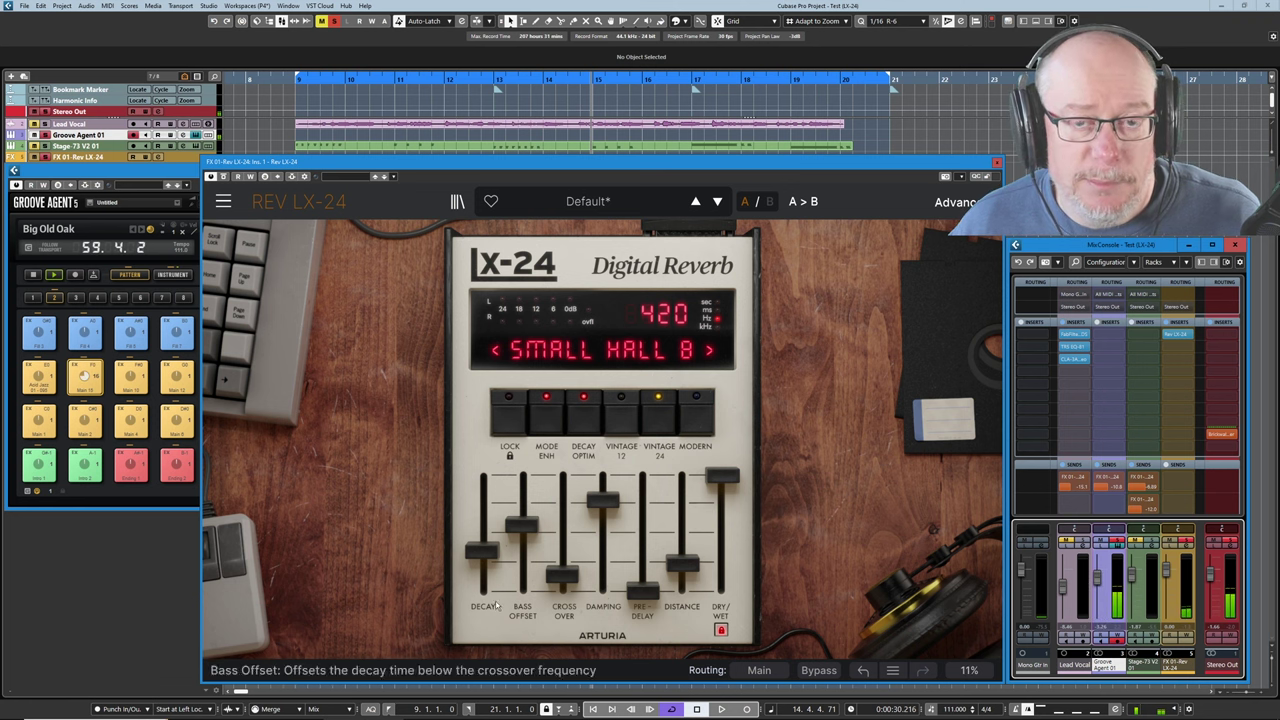
pyautogui.click(955, 202)
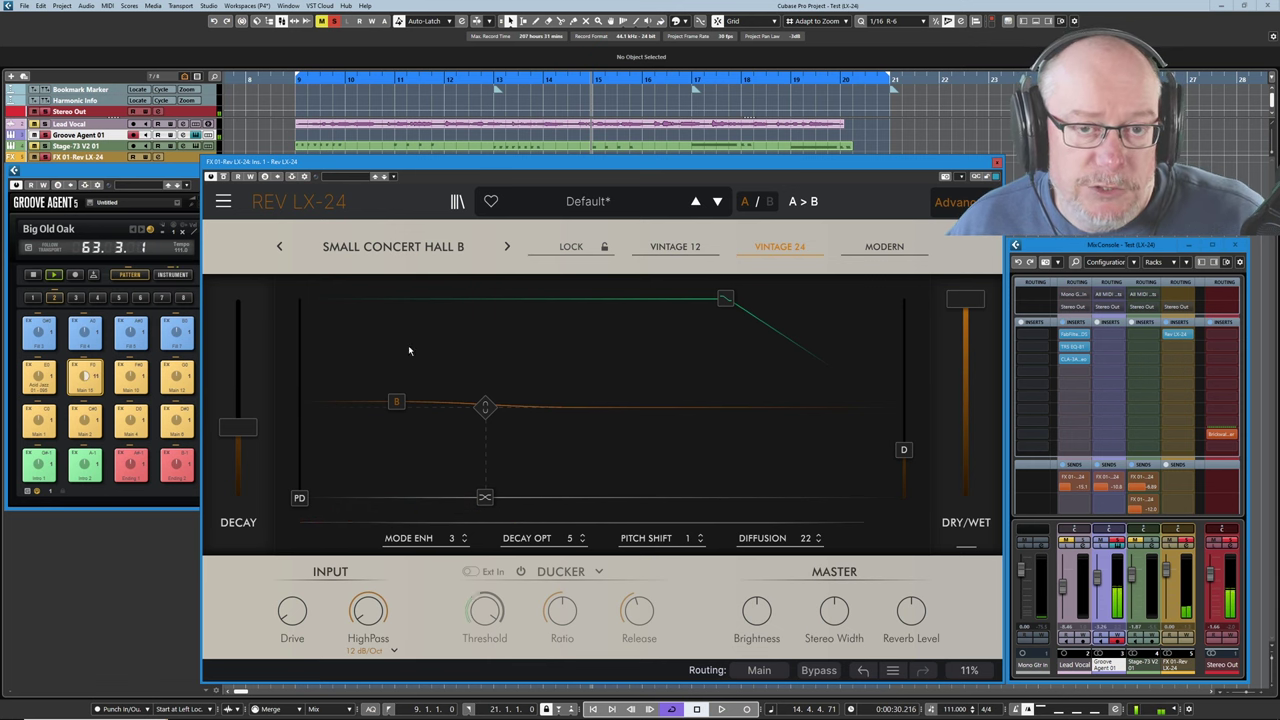
pyautogui.moveTo(396, 402)
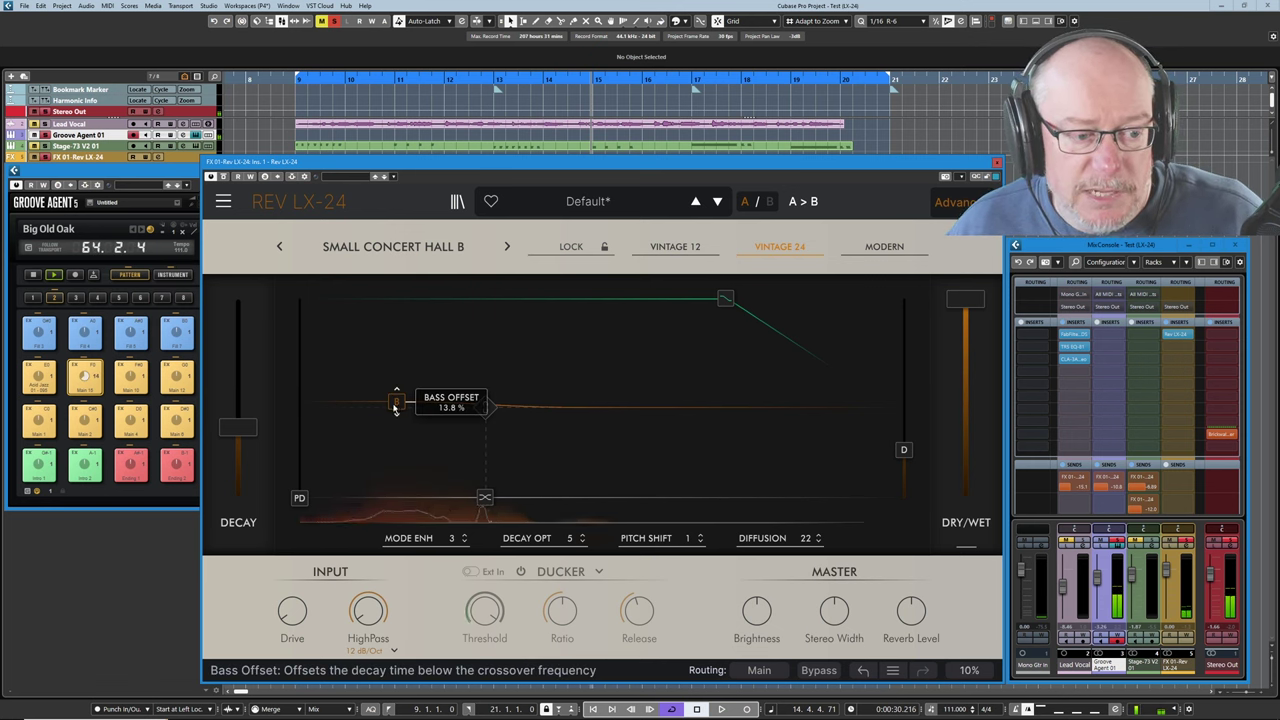
pyautogui.moveTo(237, 430)
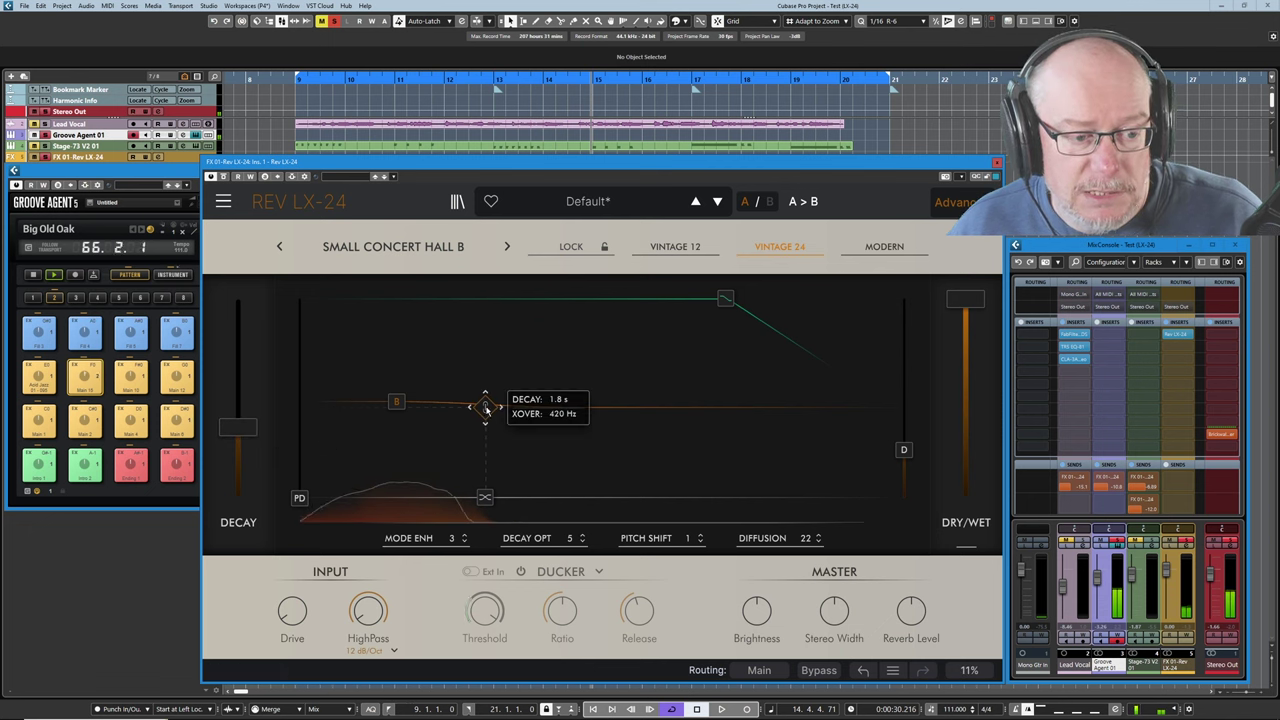
pyautogui.moveTo(485, 405)
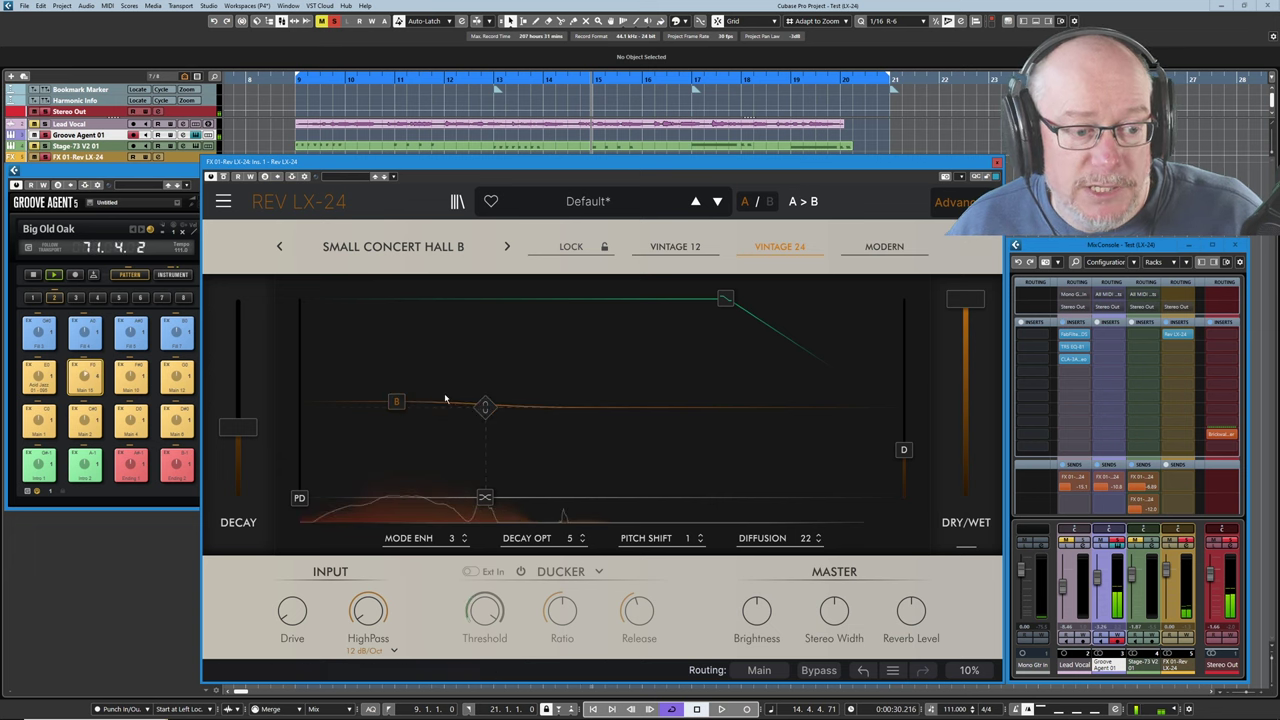
# Toggle the LX-24 to its classic panel and back to the advanced view
pyautogui.click(948, 202)
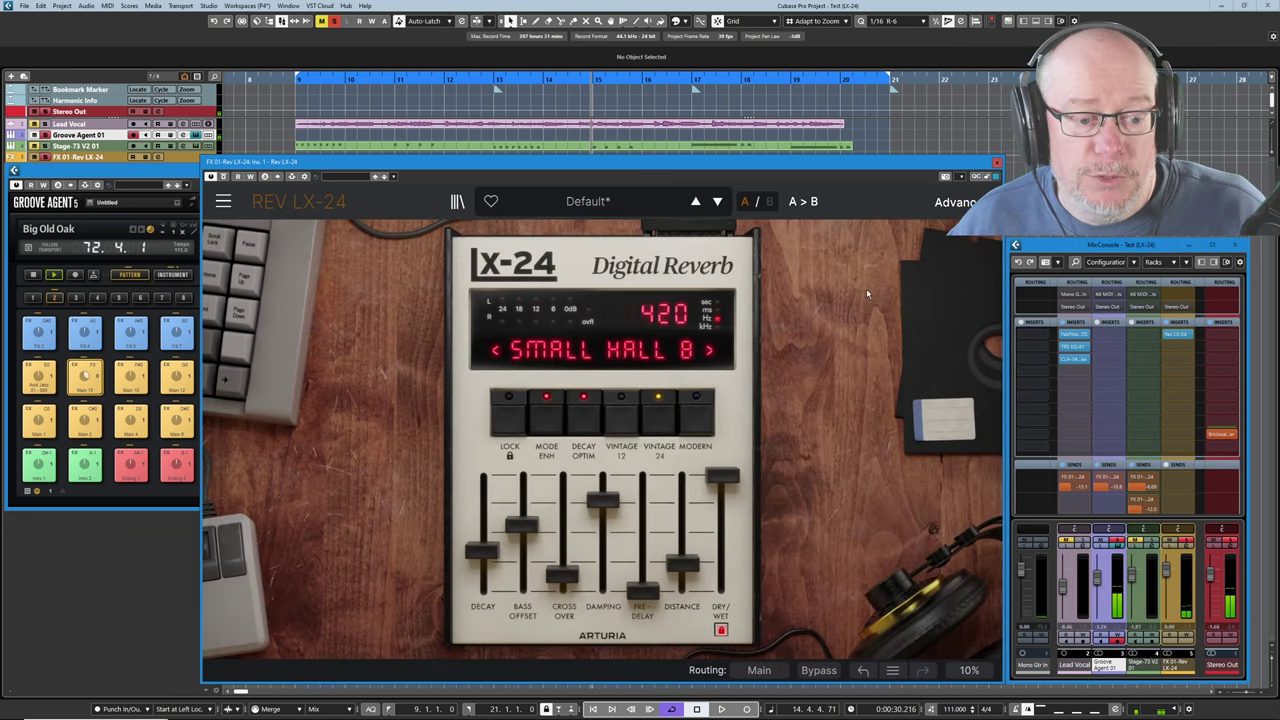
pyautogui.click(1057, 548)
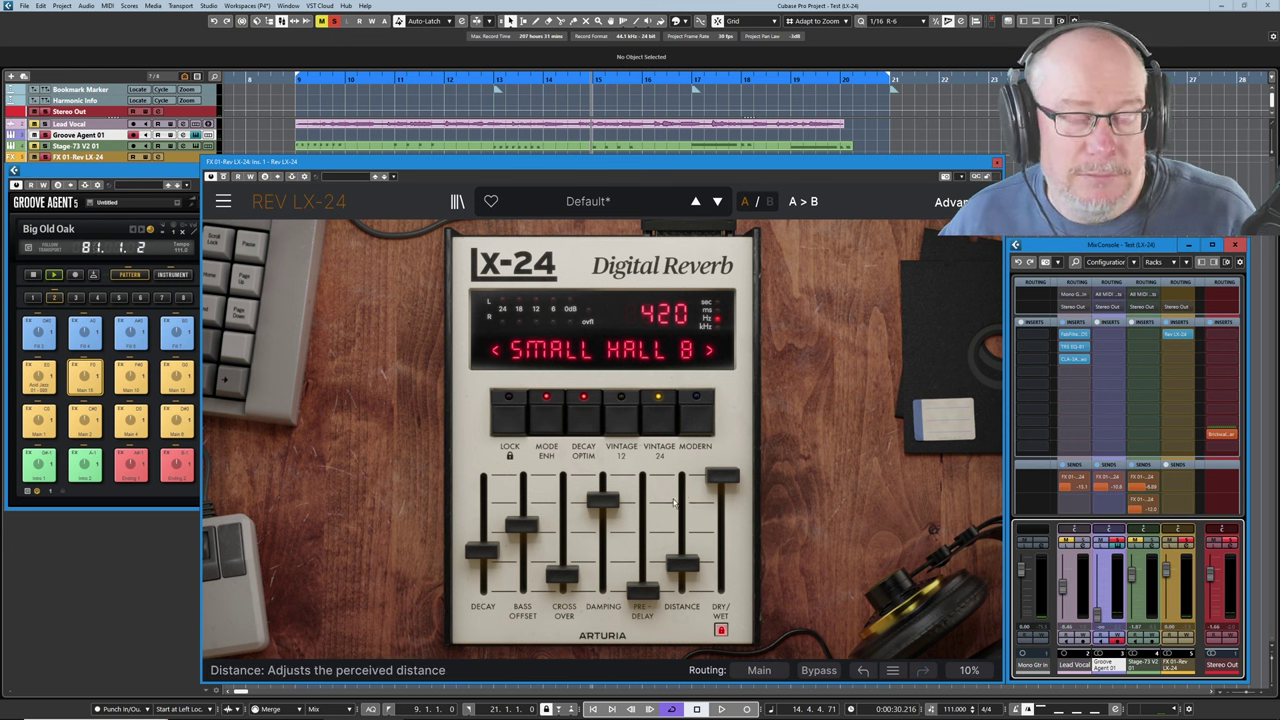
pyautogui.click(950, 202)
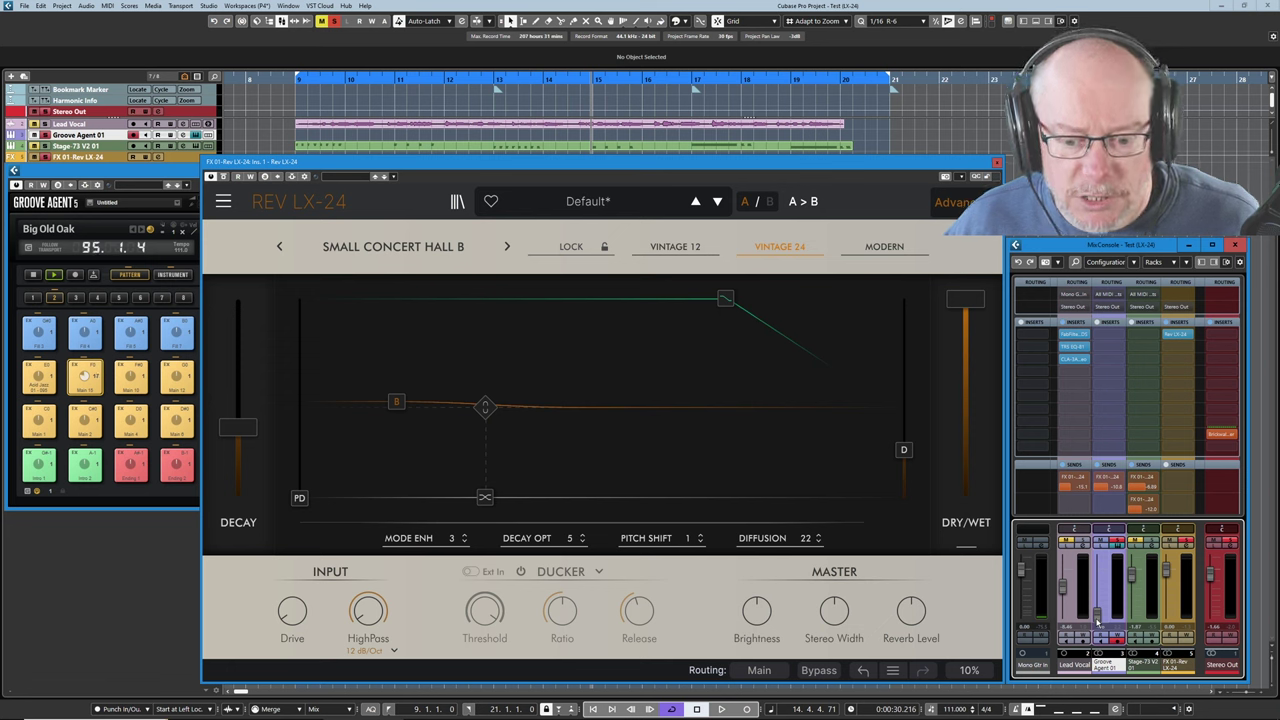
# Raise Groove Agent slightly, then try bass offset and decay settings, reaching 2.2 s at 300 Hz
pyautogui.moveTo(1097, 620); pyautogui.dragTo(1105, 585)
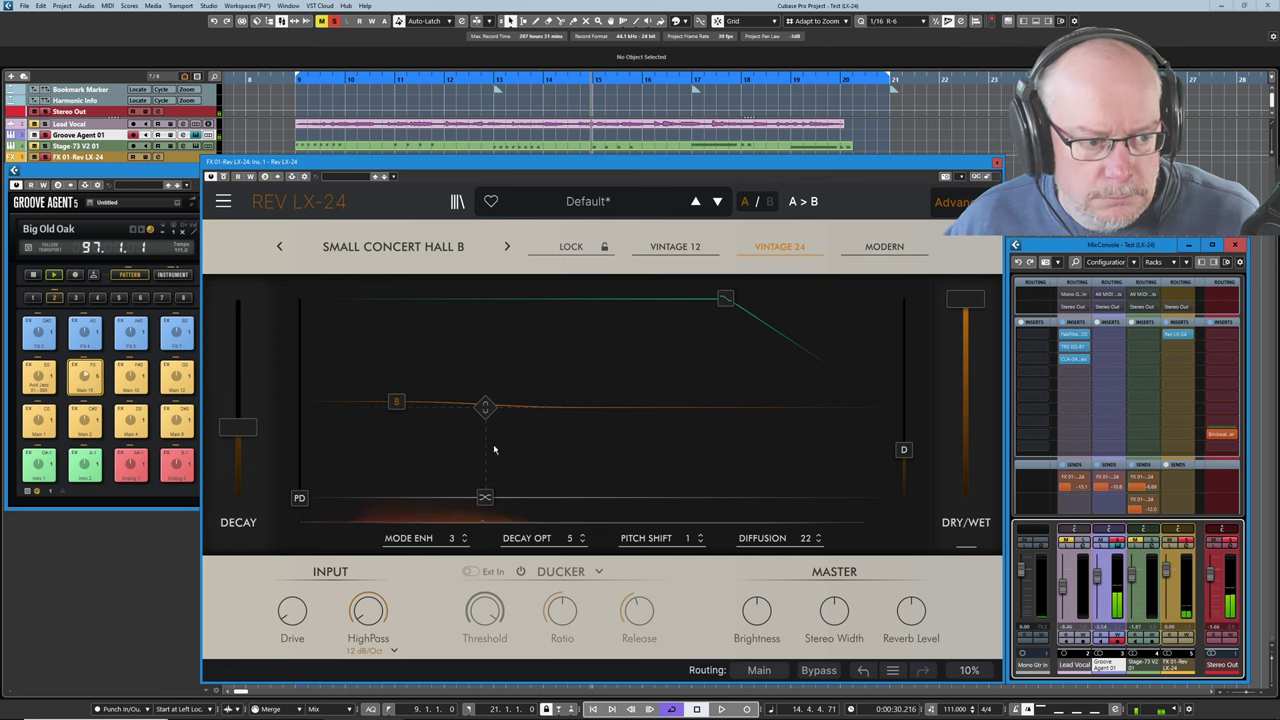
pyautogui.moveTo(396, 402); pyautogui.dragTo(396, 365)
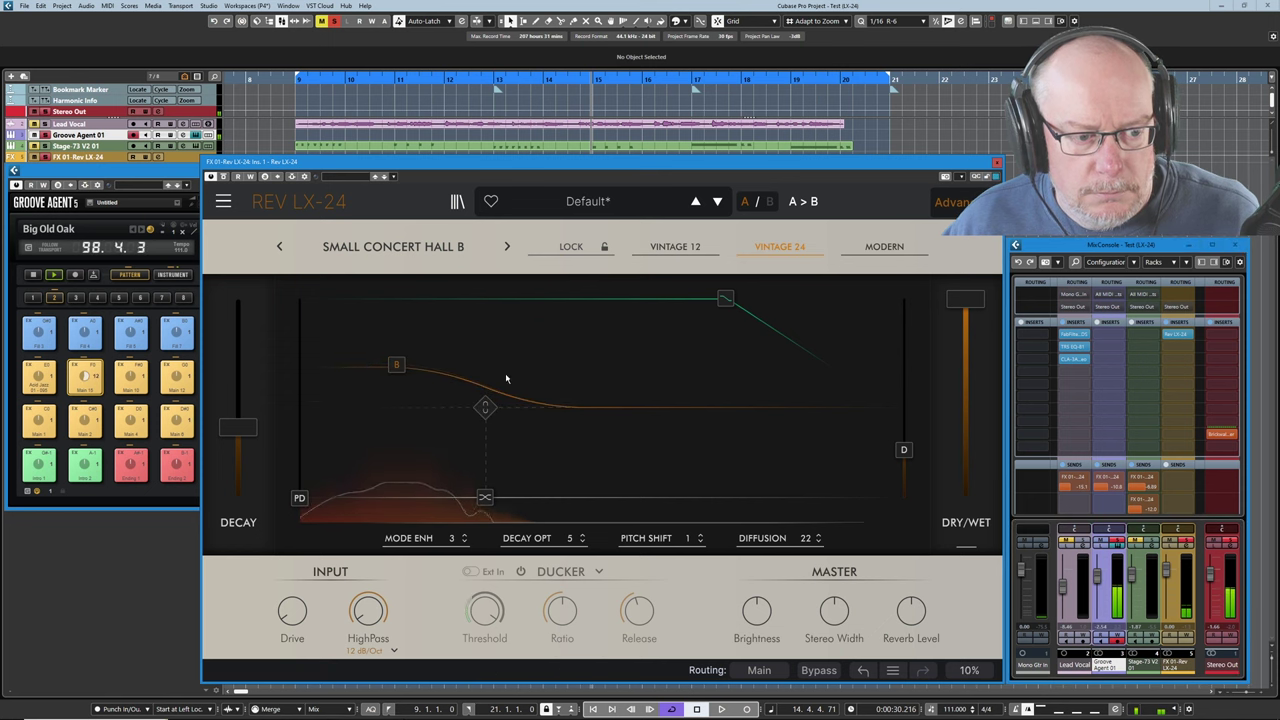
pyautogui.moveTo(487, 416)
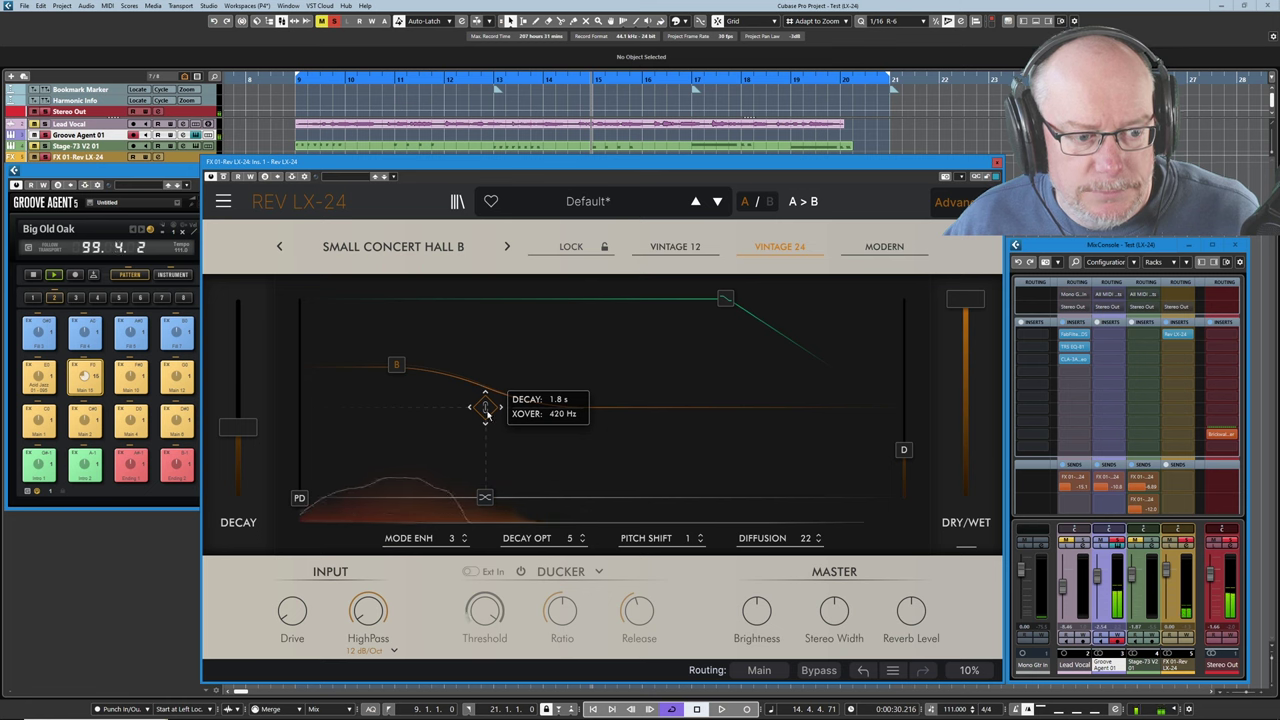
pyautogui.moveTo(487, 416); pyautogui.dragTo(485, 430)
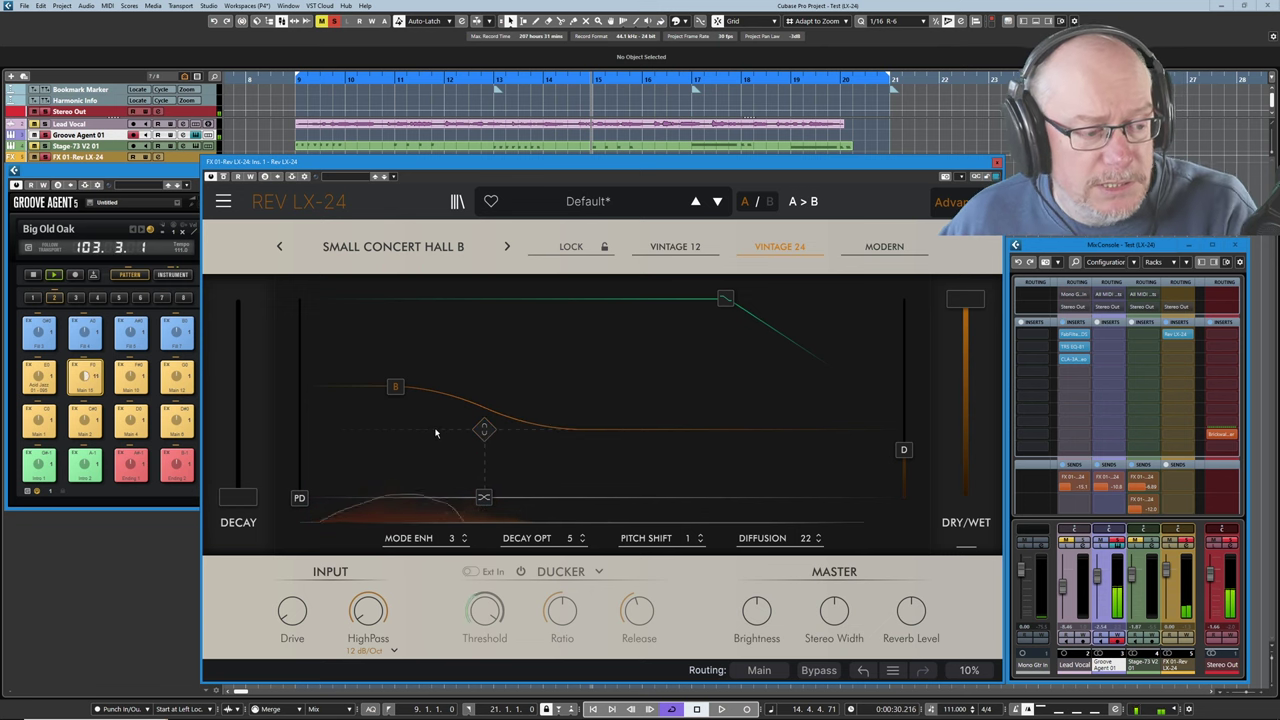
pyautogui.moveTo(484, 430)
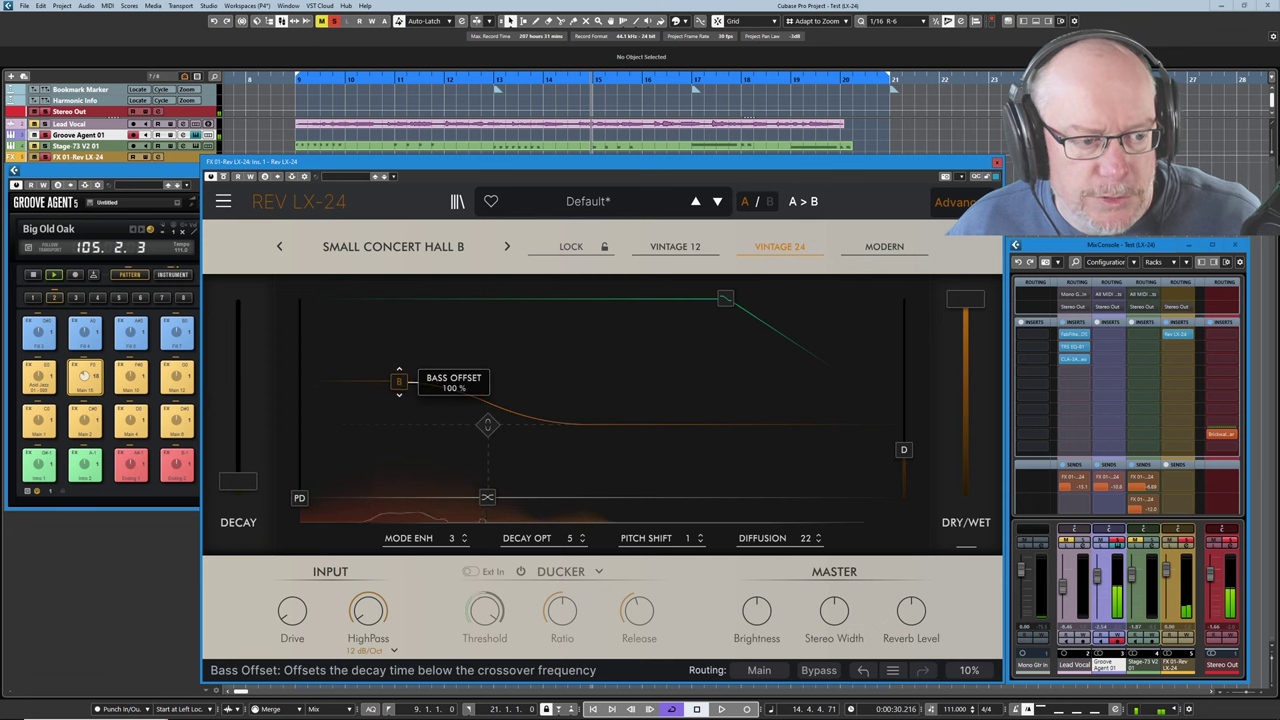
pyautogui.moveTo(397, 384); pyautogui.dragTo(399, 466)
pyautogui.moveTo(487, 425); pyautogui.dragTo(478, 389)
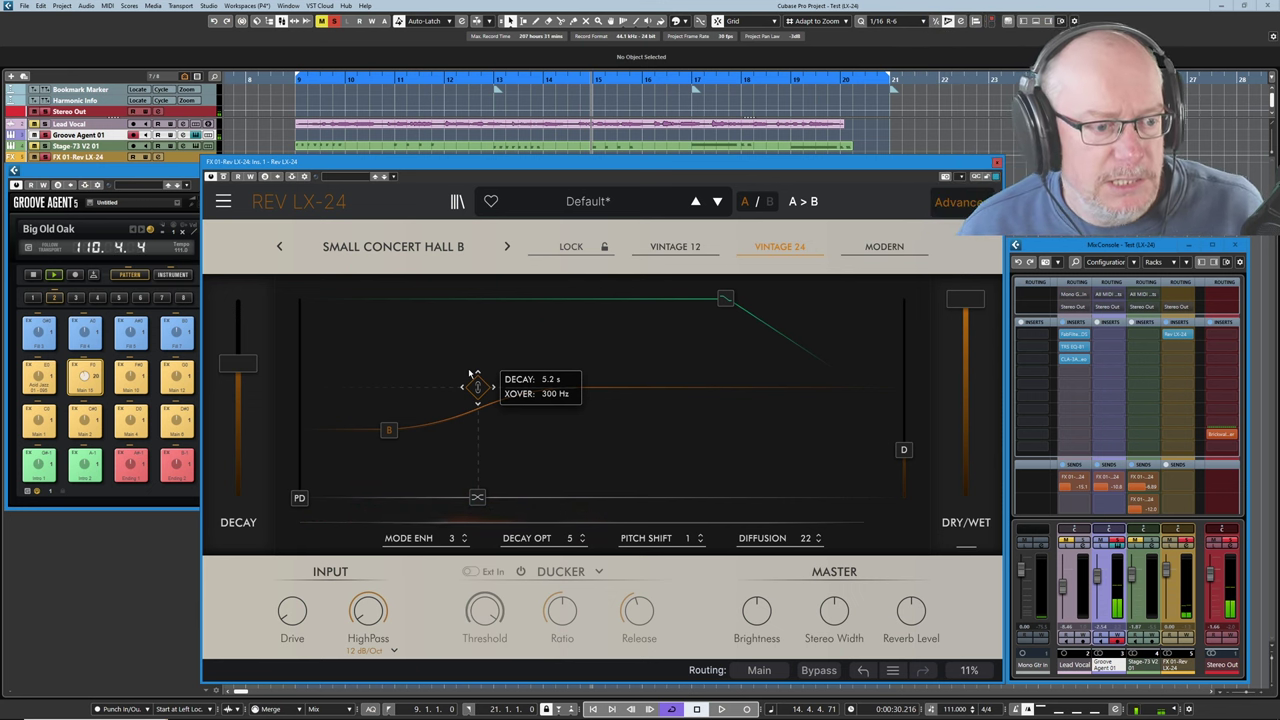
# Refine the decay curve to 76.8% bass offset, 200 Hz crossover and 1.1 s decay
pyautogui.moveTo(476, 387); pyautogui.dragTo(476, 416)
pyautogui.moveTo(387, 458); pyautogui.dragTo(387, 410)
pyautogui.moveTo(476, 418)
pyautogui.moveTo(476, 418)
pyautogui.mouseDown()
pyautogui.moveTo(500, 374)
pyautogui.moveTo(457, 371)
pyautogui.moveTo(451, 400)
pyautogui.moveTo(500, 412)
pyautogui.moveTo(443, 400)
pyautogui.moveTo(437, 366)
pyautogui.moveTo(446, 408)
pyautogui.moveTo(446, 395)
pyautogui.moveTo(489, 405)
pyautogui.moveTo(464, 396)
pyautogui.moveTo(464, 433)
pyautogui.moveTo(464, 374)
pyautogui.moveTo(438, 394)
pyautogui.moveTo(466, 386)
pyautogui.moveTo(466, 423)
pyautogui.mouseUp()
pyautogui.moveTo(378, 430); pyautogui.dragTo(378, 390)
pyautogui.moveTo(458, 423); pyautogui.dragTo(479, 424)
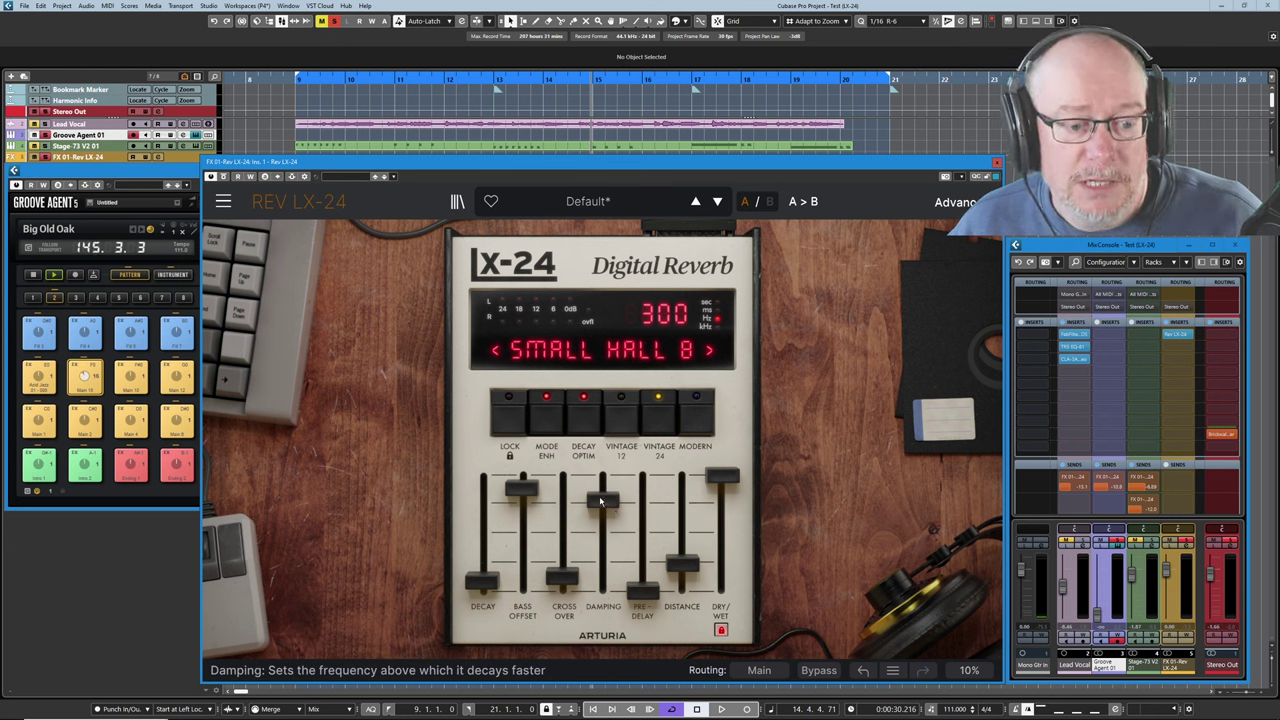
# Move the Damping fader up, then back down to 5.3 kHz
pyautogui.moveTo(601, 500); pyautogui.dragTo(603, 474)
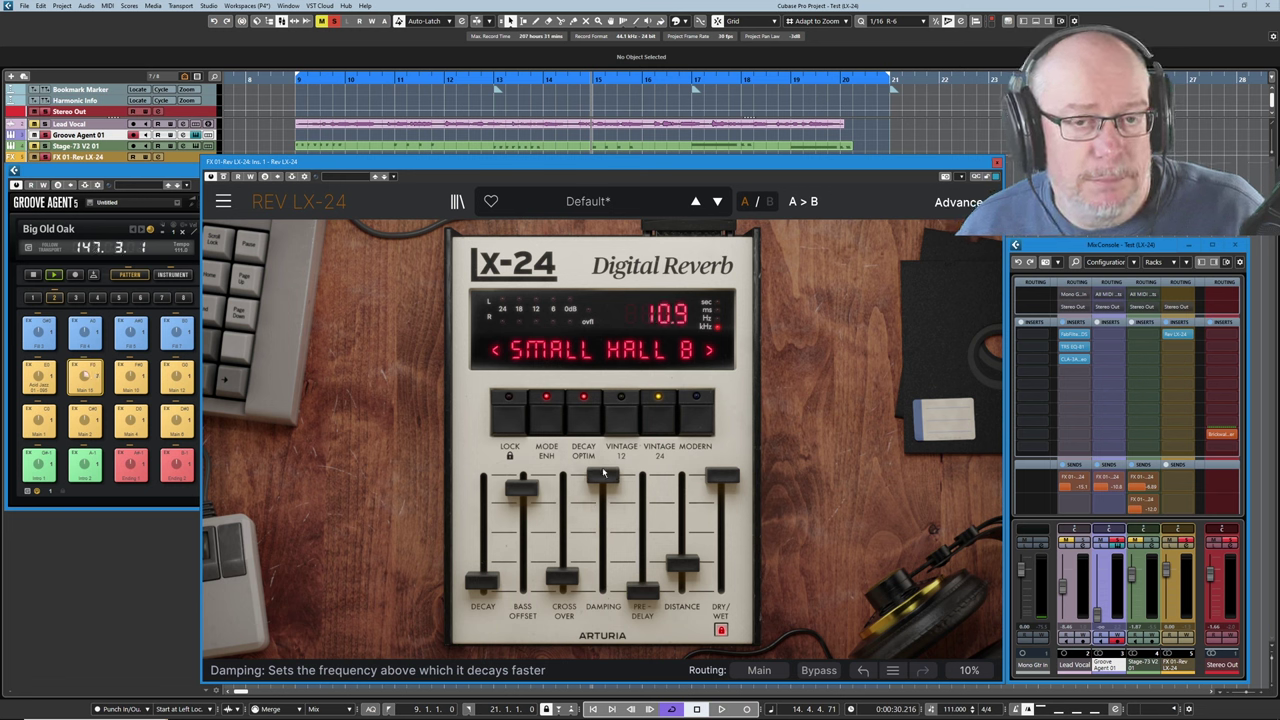
pyautogui.moveTo(603, 472); pyautogui.dragTo(603, 490)
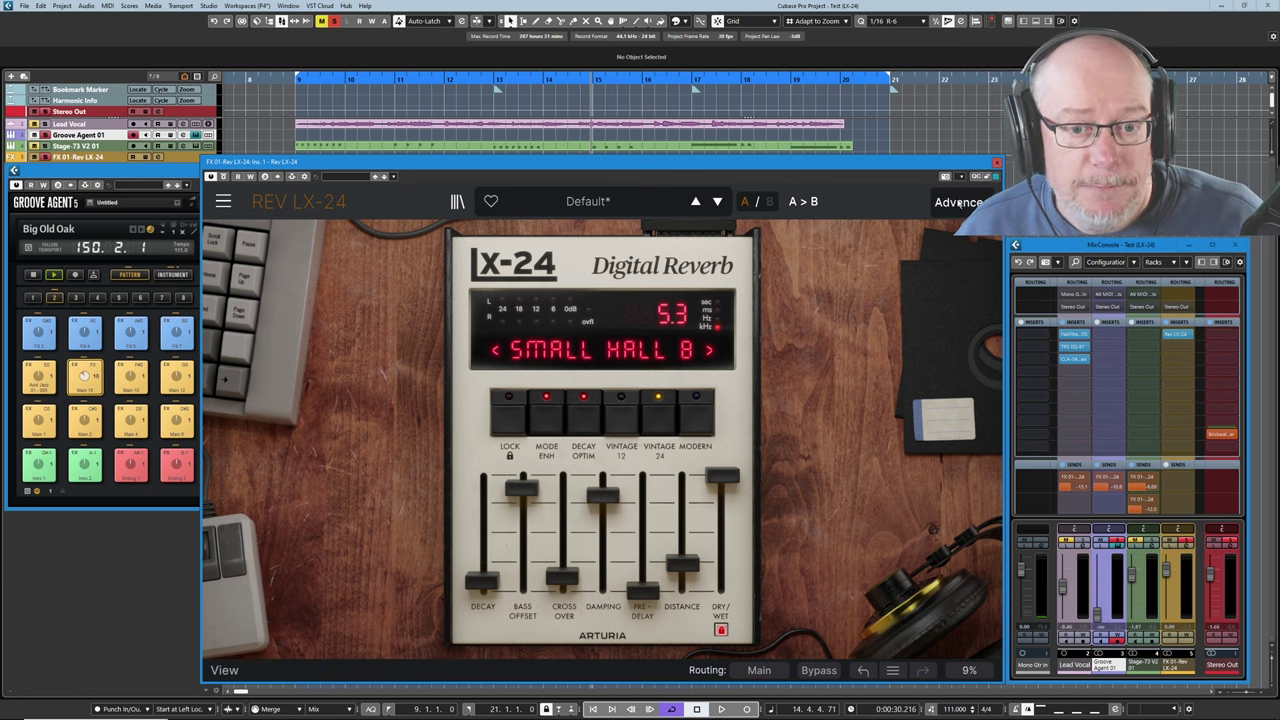
# Switch the LX-24 to its advanced view and bring the MixConsole to the front
pyautogui.click(958, 202)
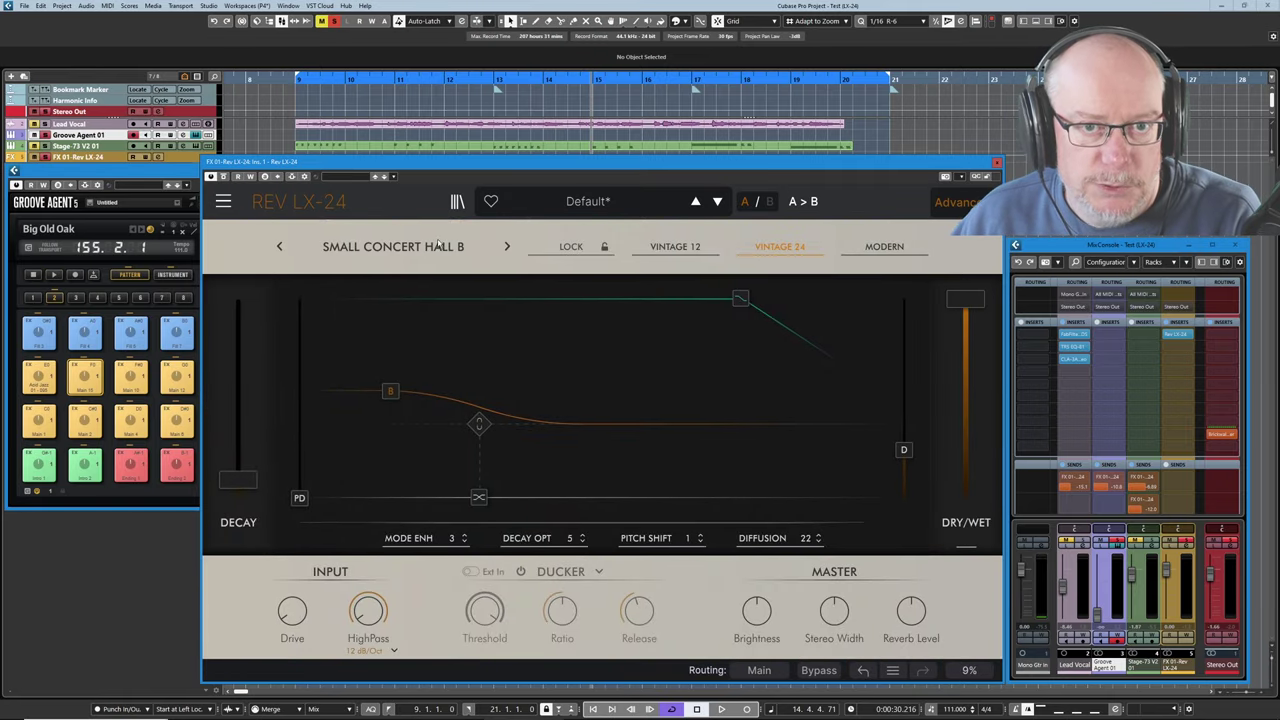
pyautogui.click(1095, 615)
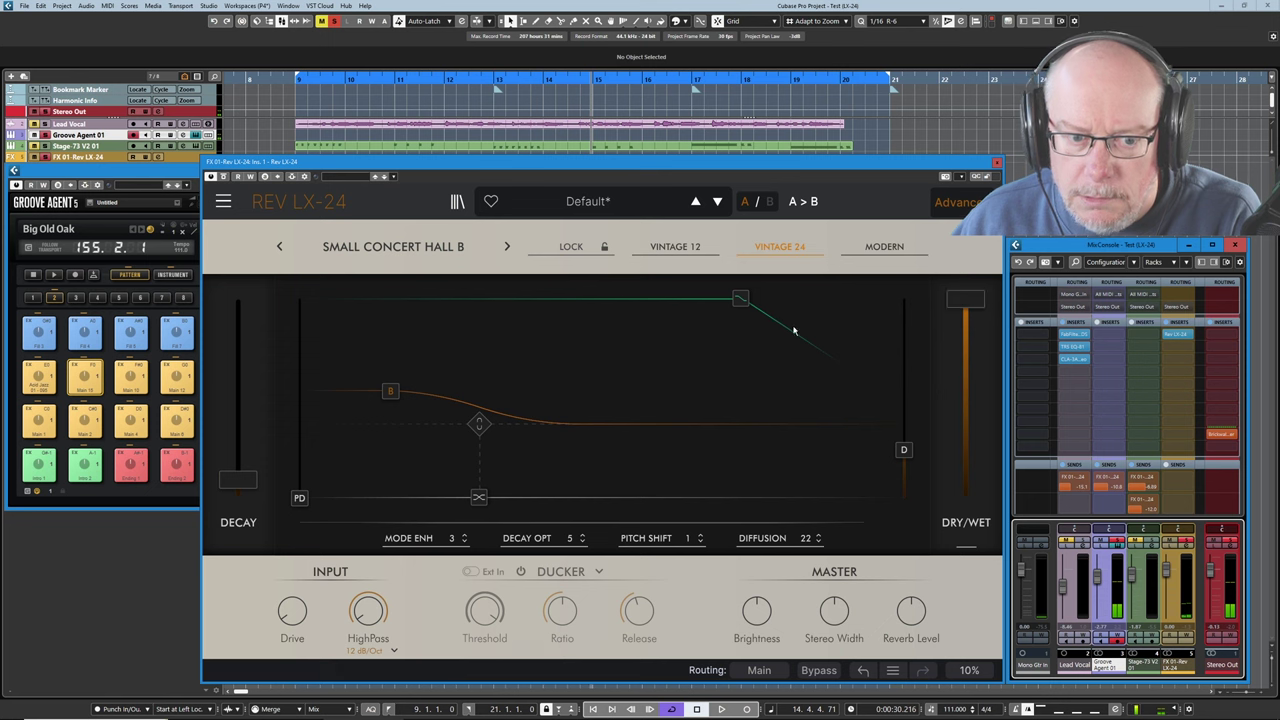
# Drag the damping node on the decay graph down, then back up to about 2.40 kHz
pyautogui.moveTo(741, 299)
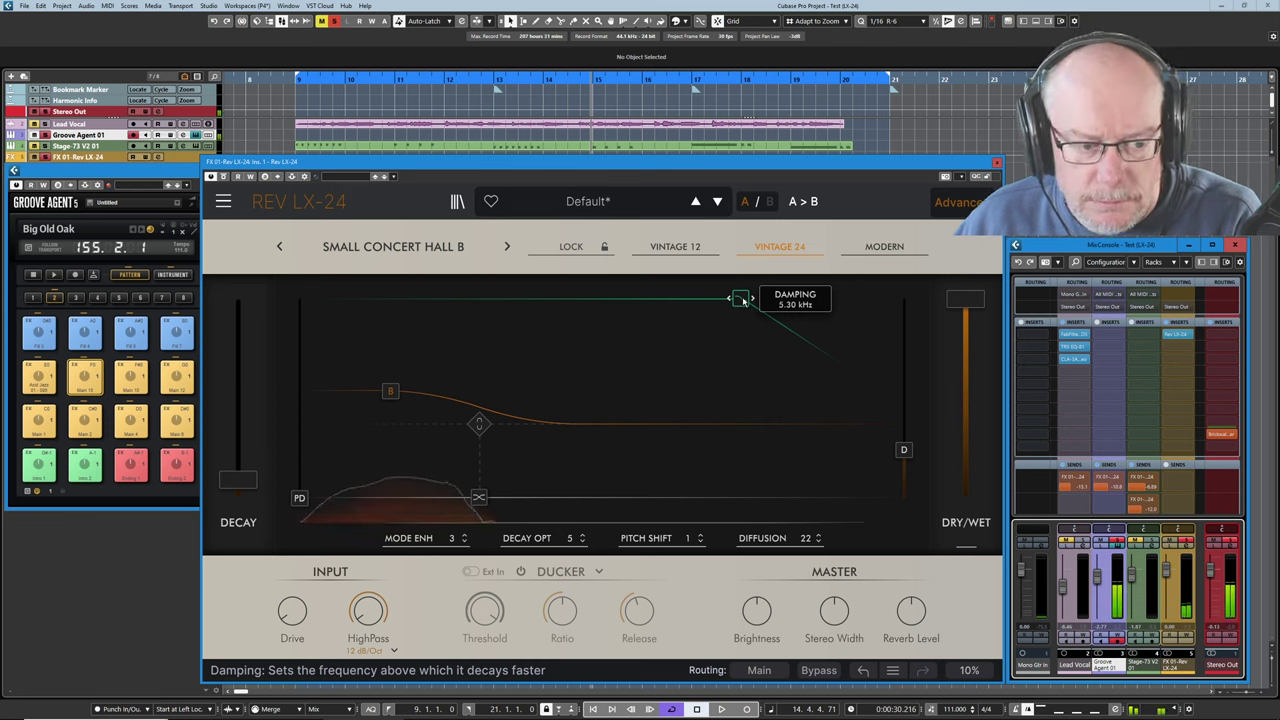
pyautogui.moveTo(741, 299); pyautogui.dragTo(428, 298)
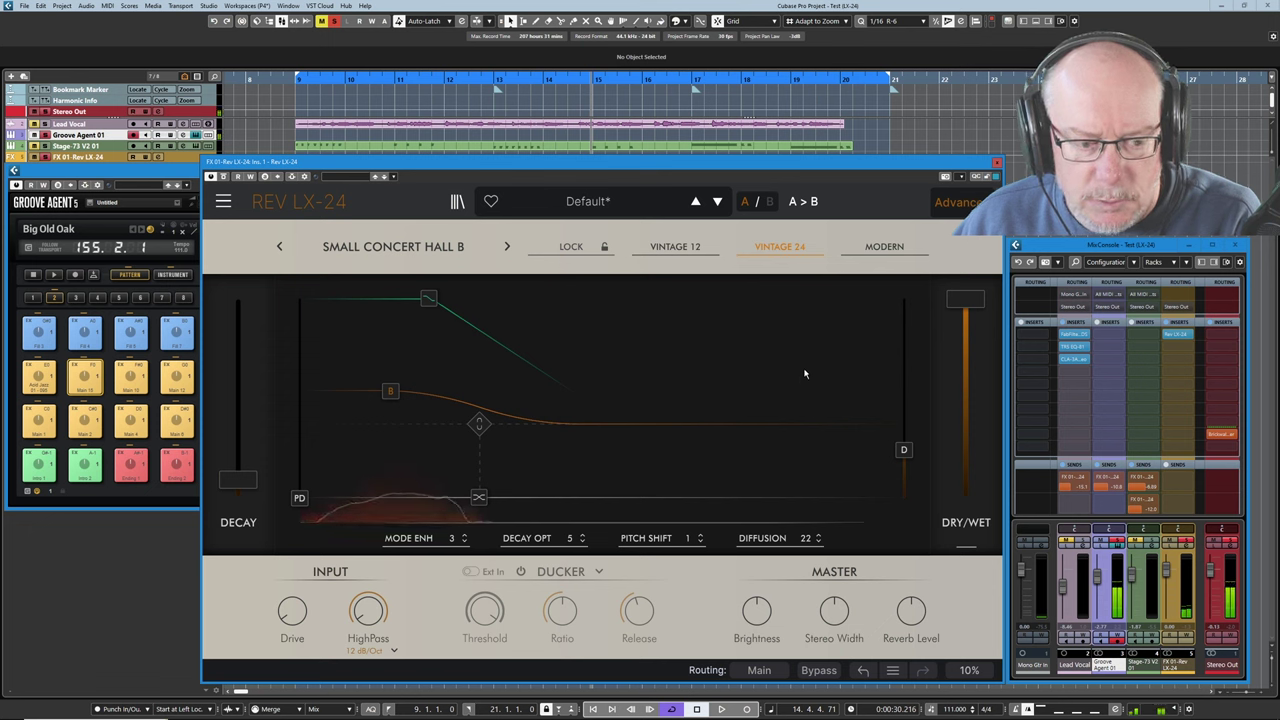
pyautogui.moveTo(428, 298); pyautogui.dragTo(648, 298)
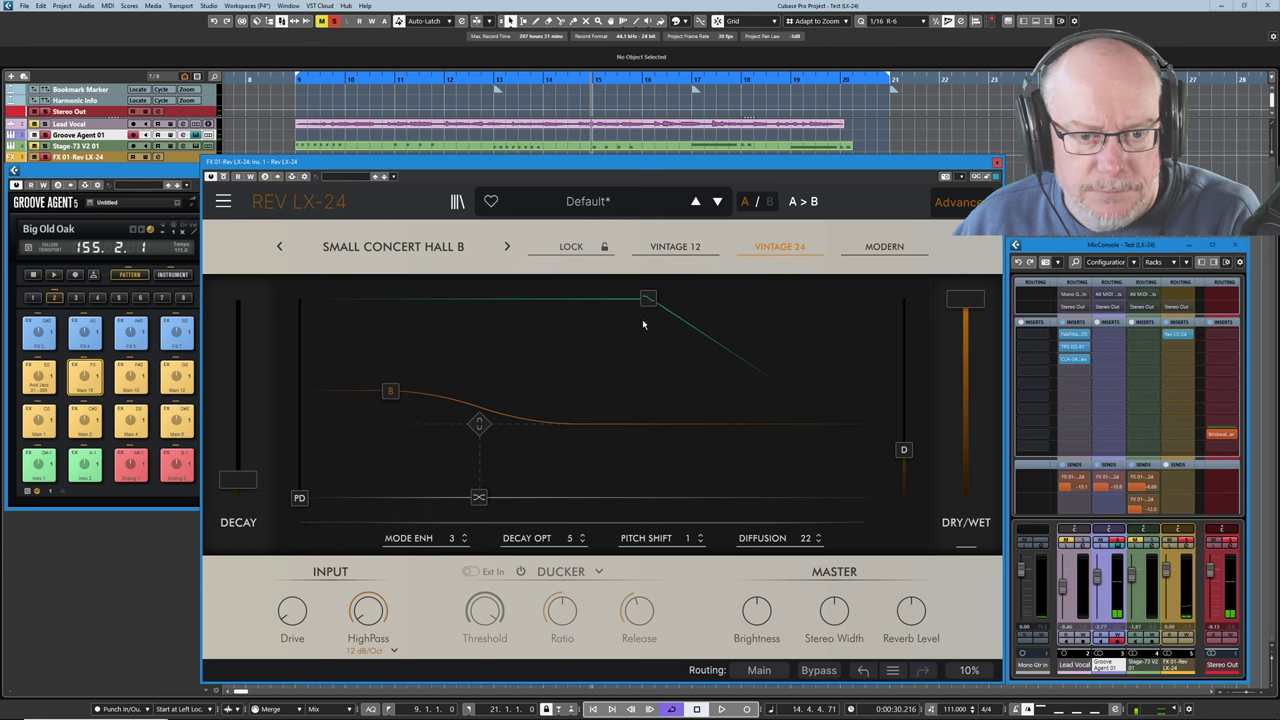
# Adjust the bass offset, decay/crossover node and damping point on the advanced decay graph
pyautogui.click(958, 201)
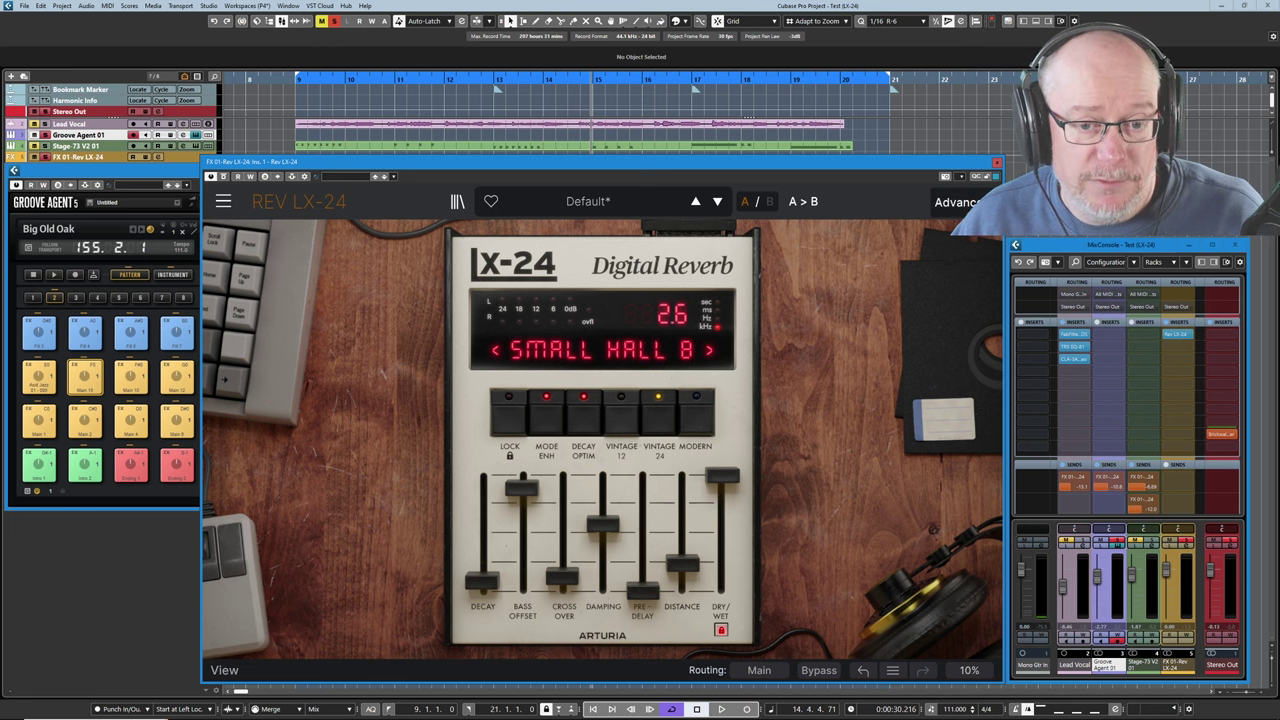
pyautogui.click(955, 202)
pyautogui.moveTo(479, 425)
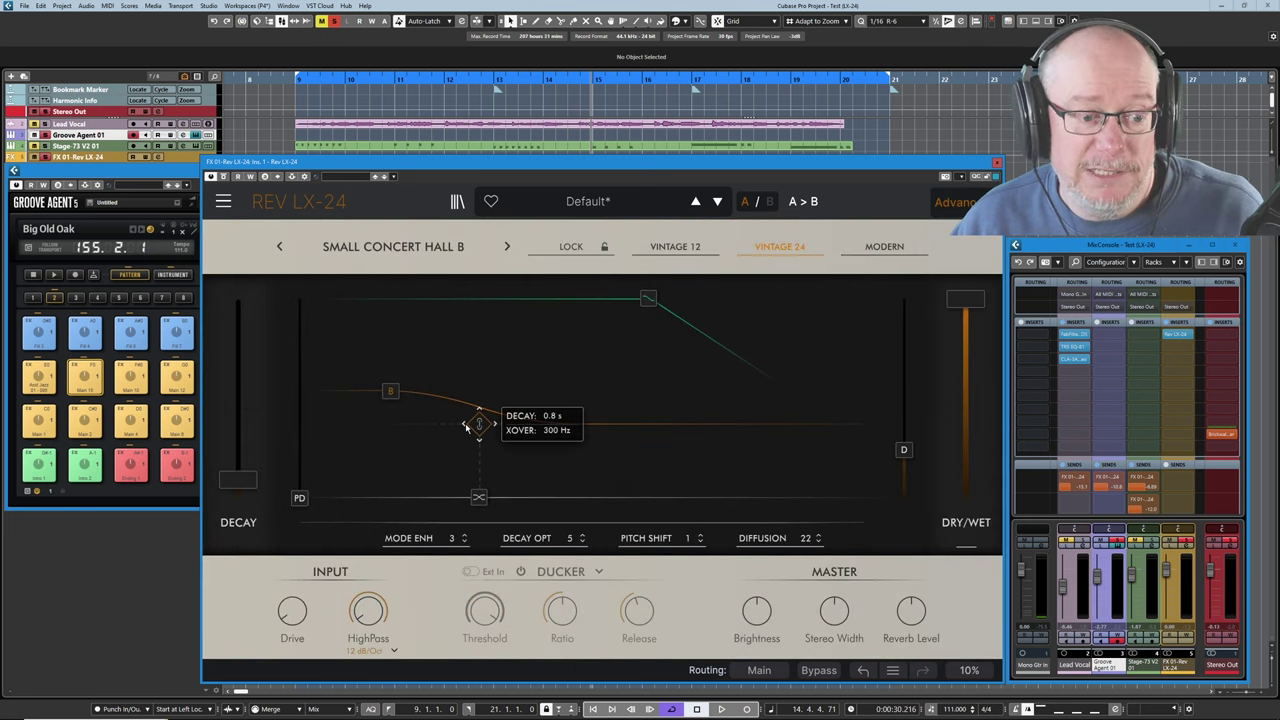
pyautogui.moveTo(479, 425); pyautogui.dragTo(515, 401)
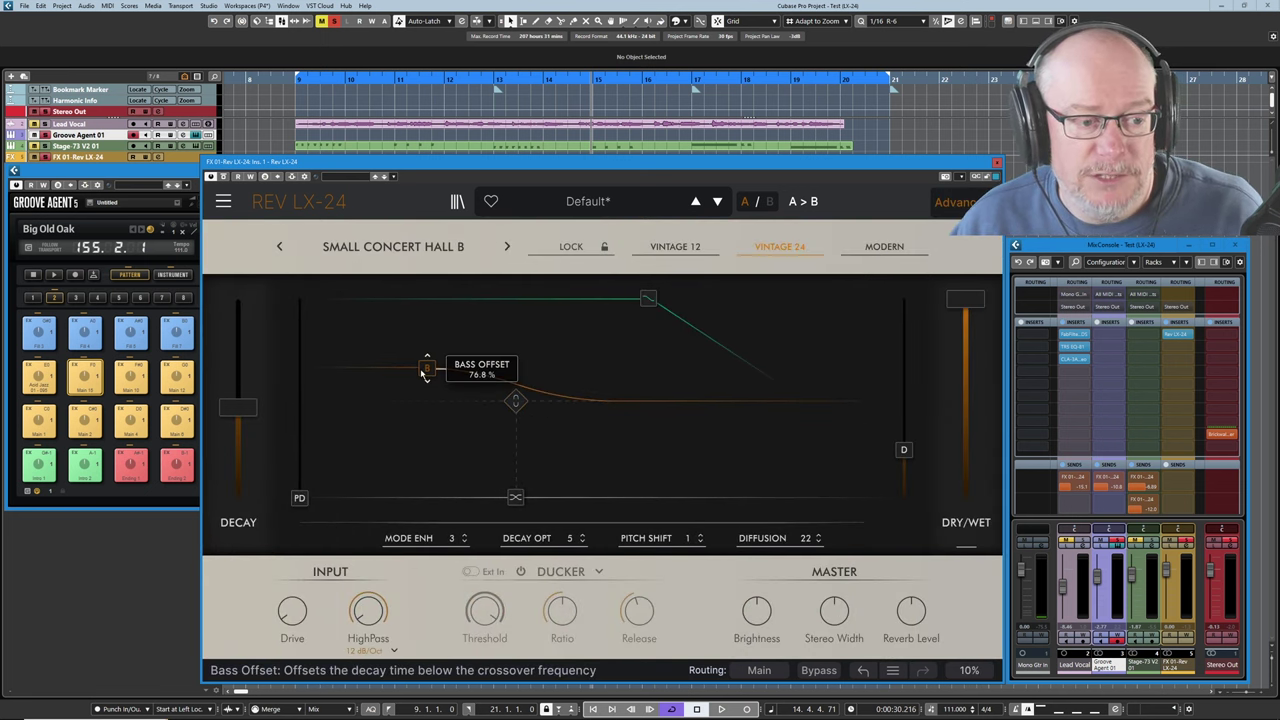
pyautogui.scroll(3, 478, 391)
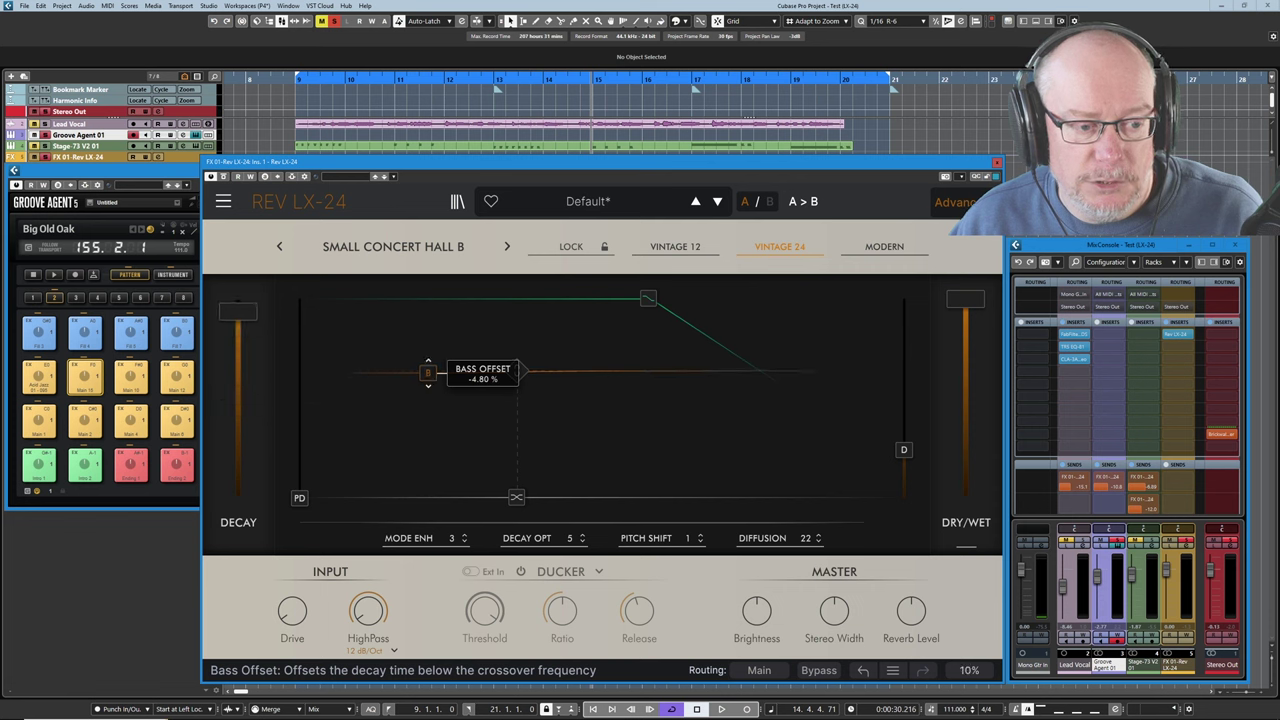
pyautogui.scroll(-3, 445, 385)
pyautogui.moveTo(516, 370); pyautogui.dragTo(537, 387)
pyautogui.moveTo(648, 298); pyautogui.dragTo(611, 298)
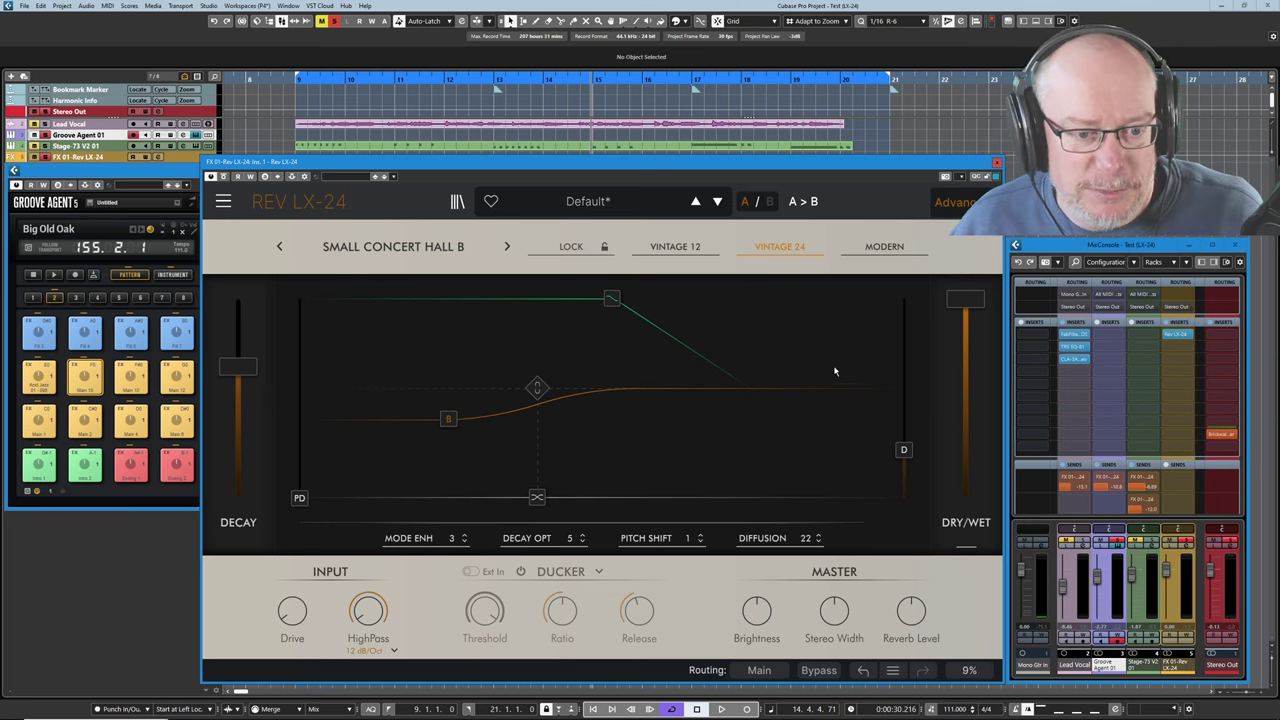
# On the classic panel, audition pre-delay from 152 down to 24.0 with the drums playing
pyautogui.click(955, 201)
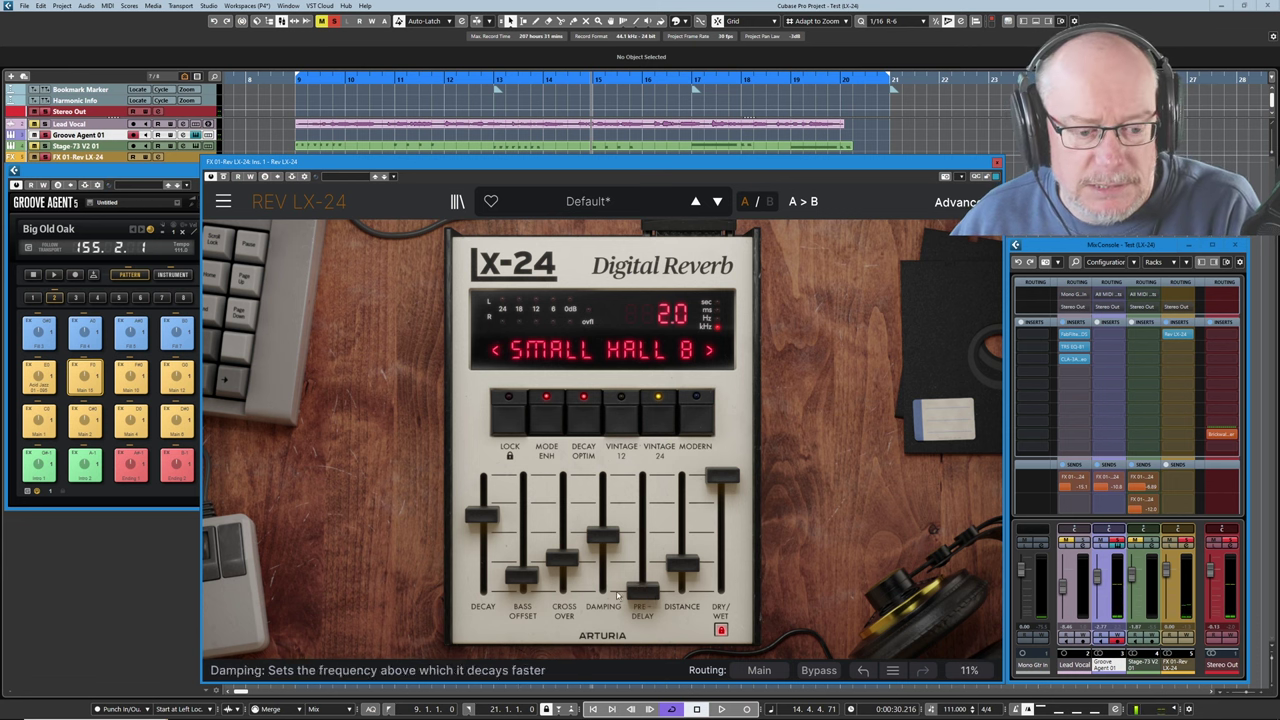
pyautogui.moveTo(643, 592); pyautogui.dragTo(643, 478)
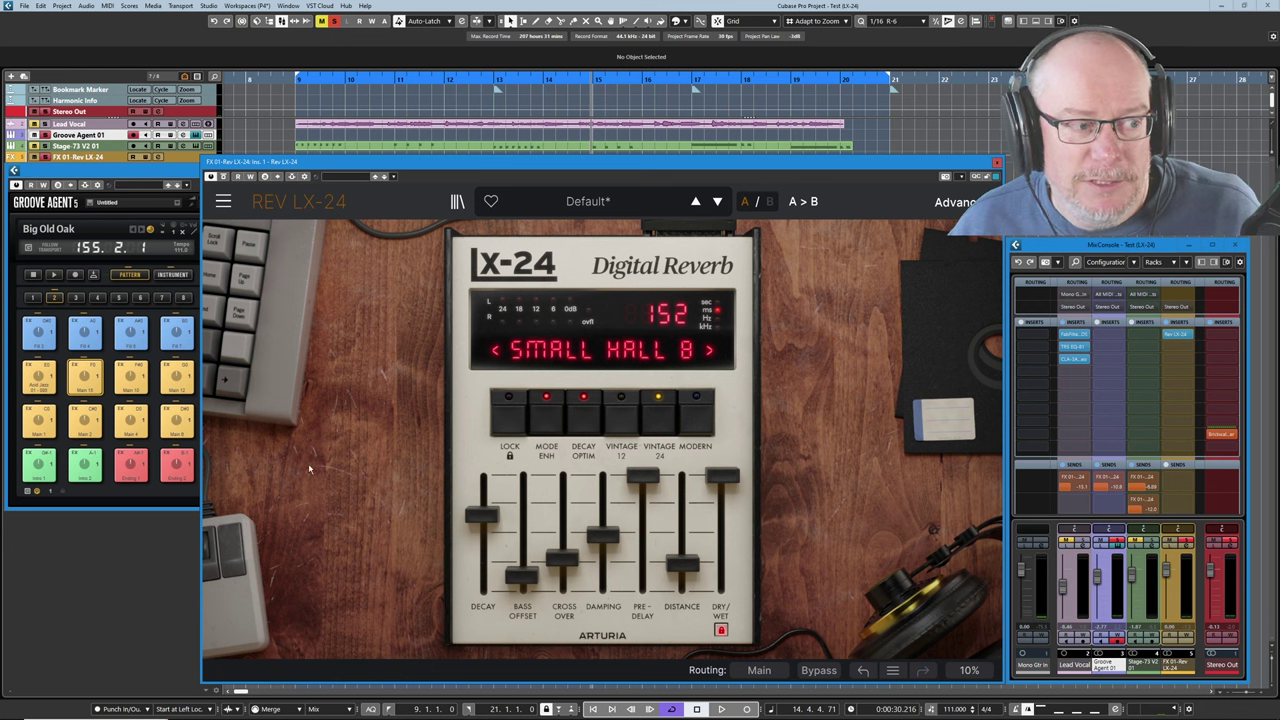
pyautogui.click(54, 275)
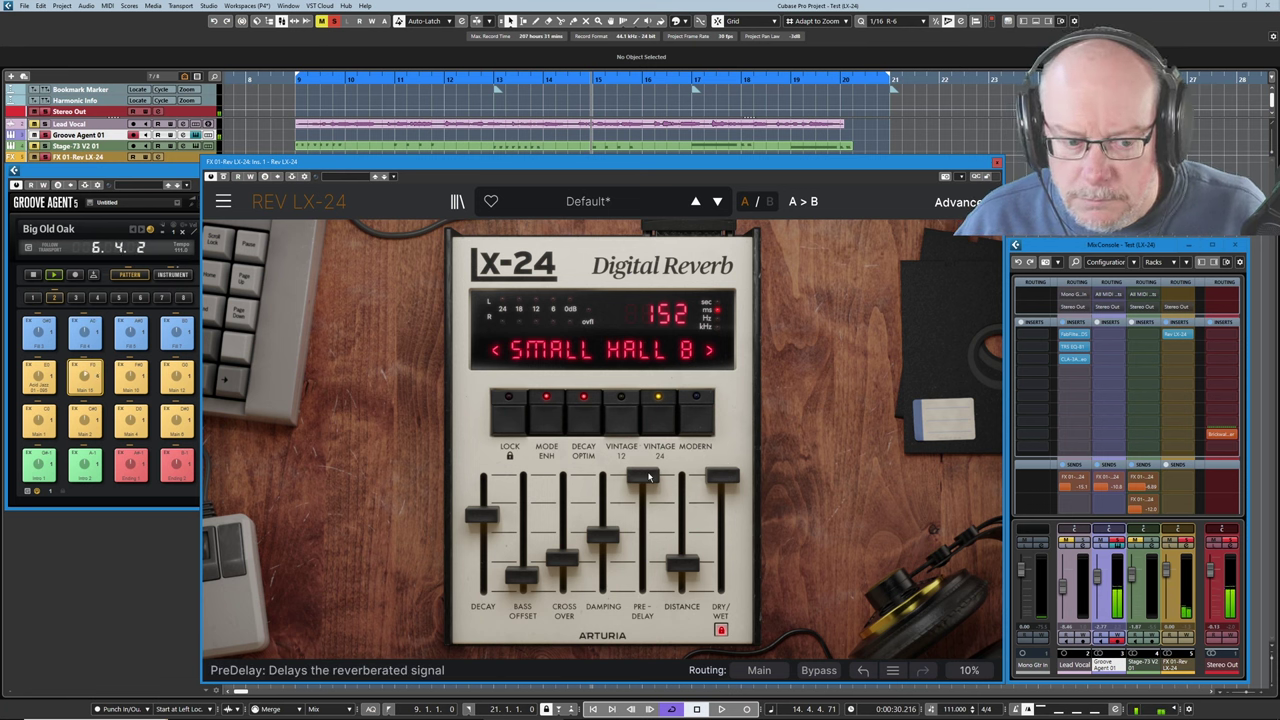
pyautogui.moveTo(648, 477); pyautogui.dragTo(643, 598)
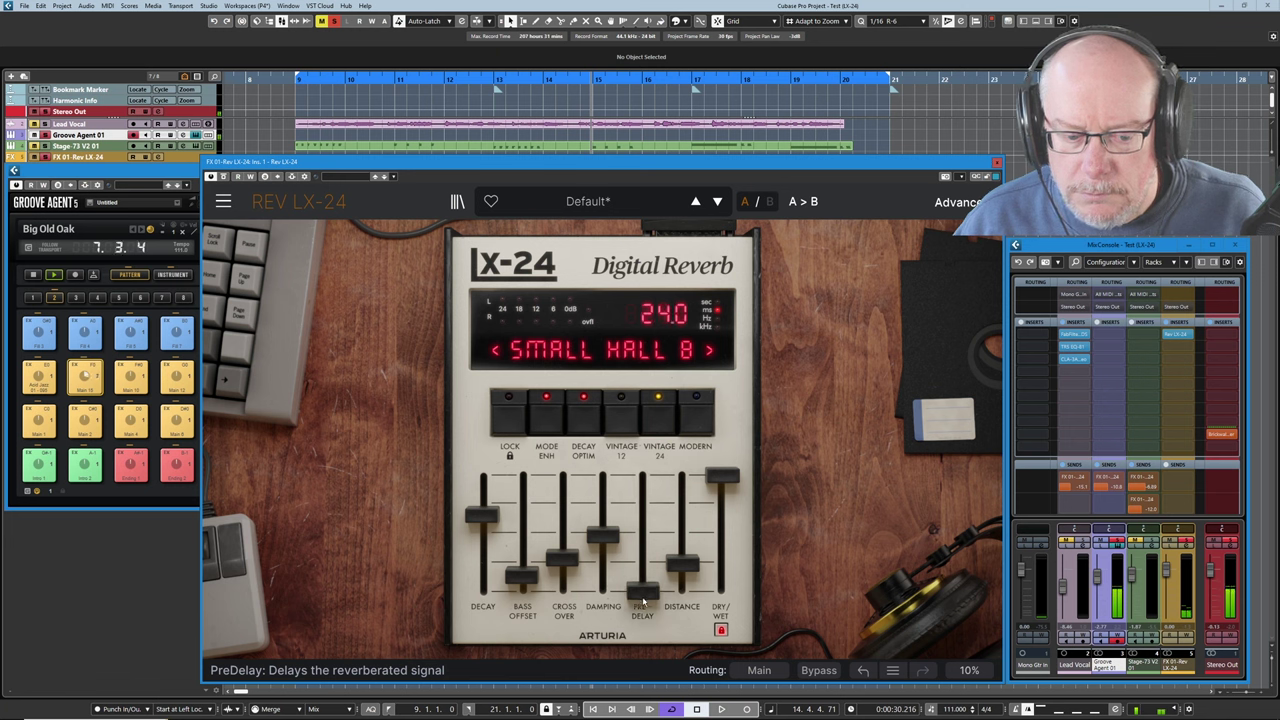
pyautogui.click(32, 274)
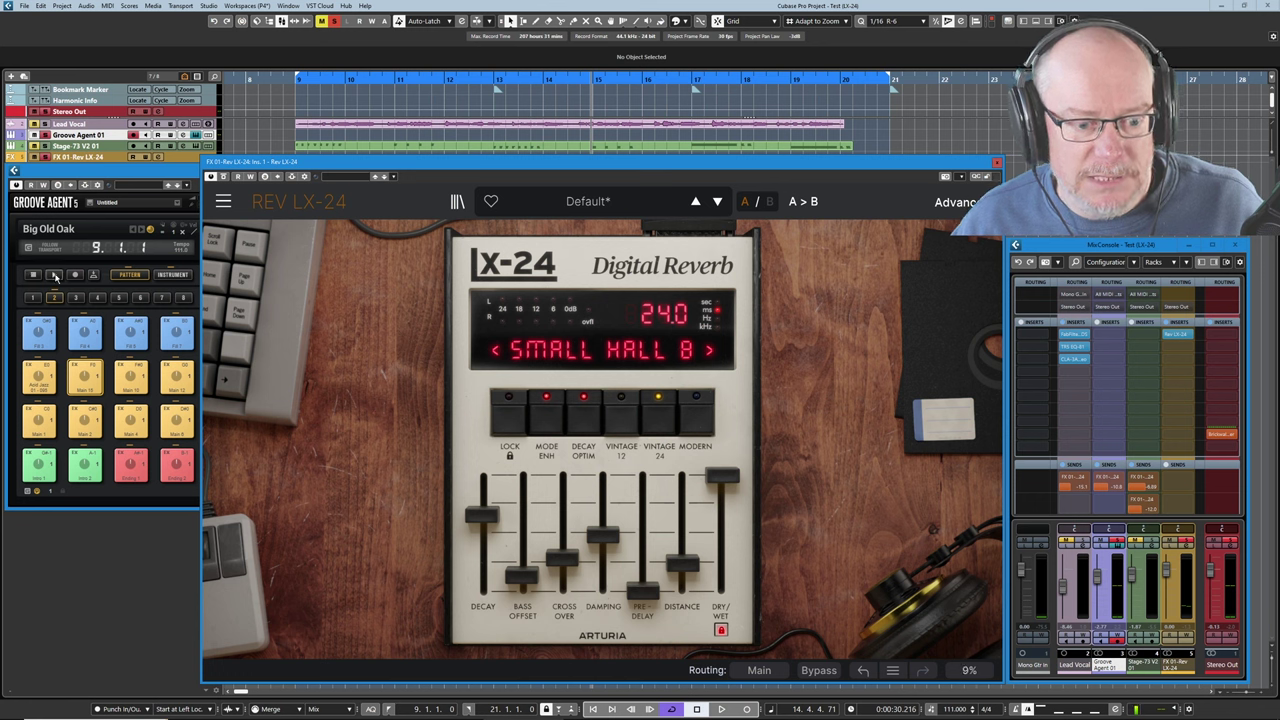
# Set the distance to 38.0 and raise the pre-delay to 99.0
pyautogui.moveTo(682, 563); pyautogui.dragTo(682, 592)
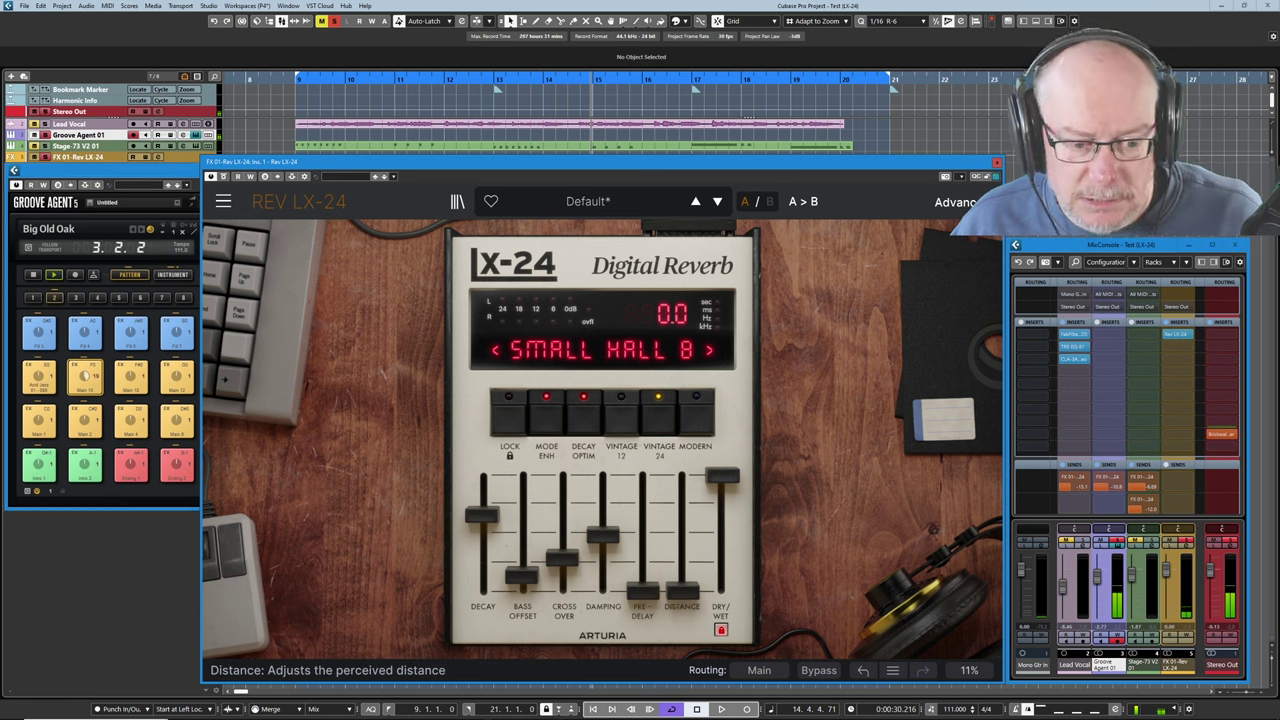
pyautogui.moveTo(682, 592); pyautogui.dragTo(682, 484)
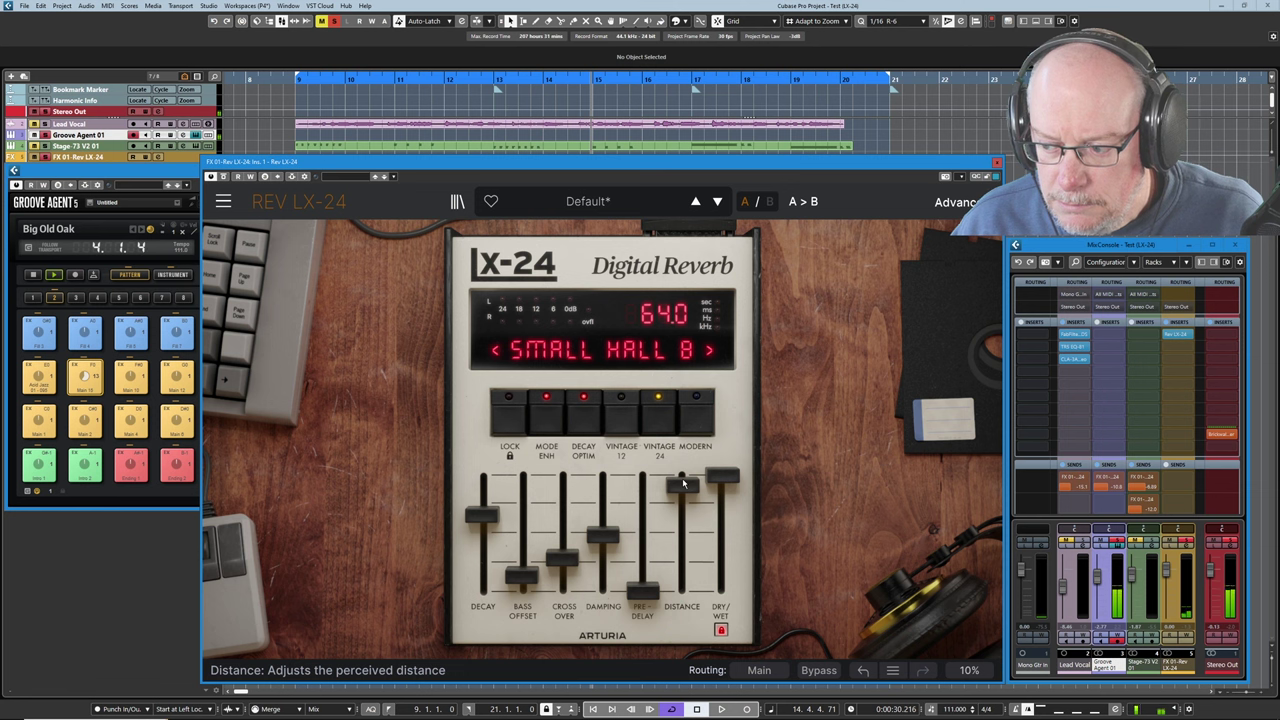
pyautogui.moveTo(683, 484); pyautogui.dragTo(682, 528)
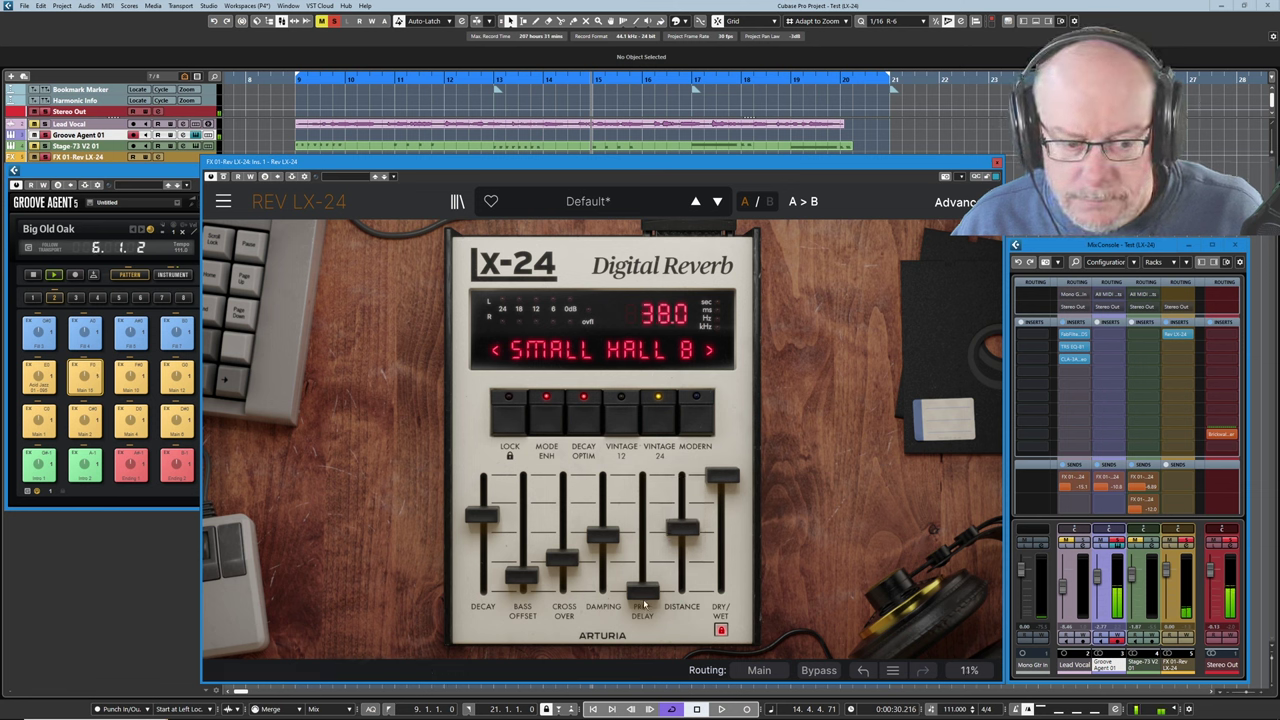
pyautogui.moveTo(642, 591); pyautogui.dragTo(643, 557)
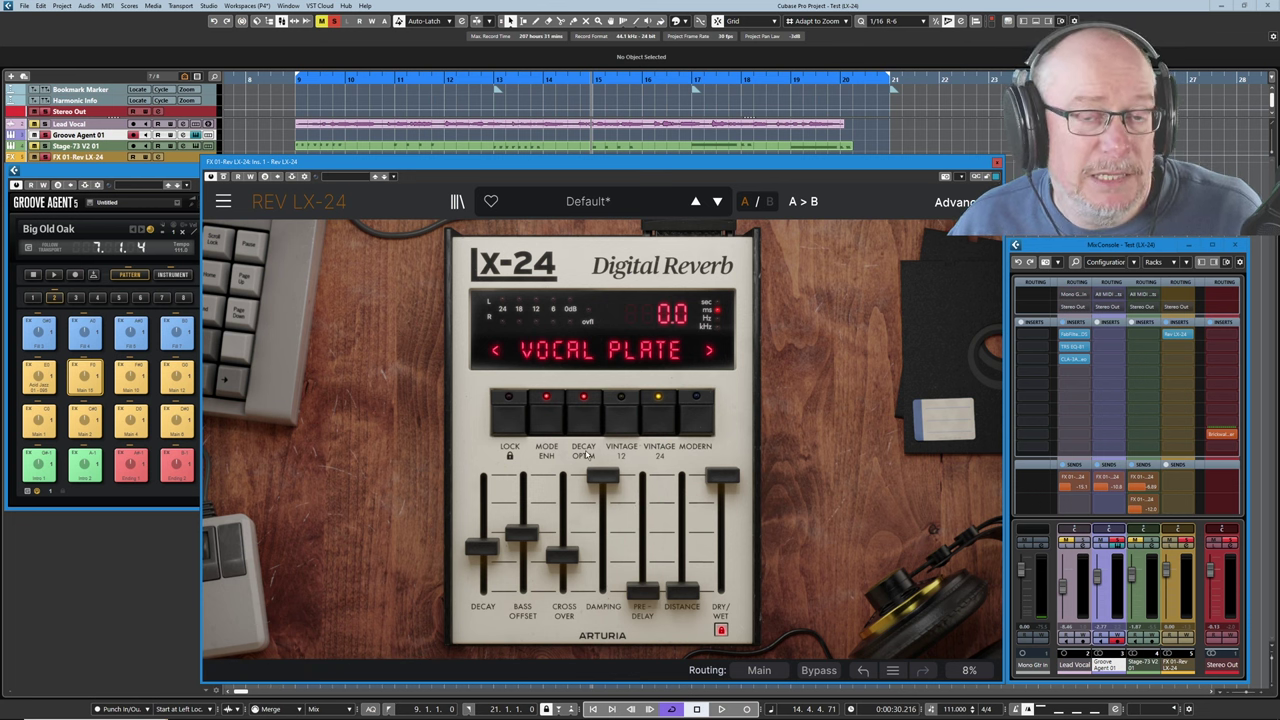
# With the drums playing, step through Small Hall 8, Vocal Plate, Large Hall 8, Ac. Chamber, Perc Plate A, Small Hall A and Room A to Const. Plate
pyautogui.click(710, 351)
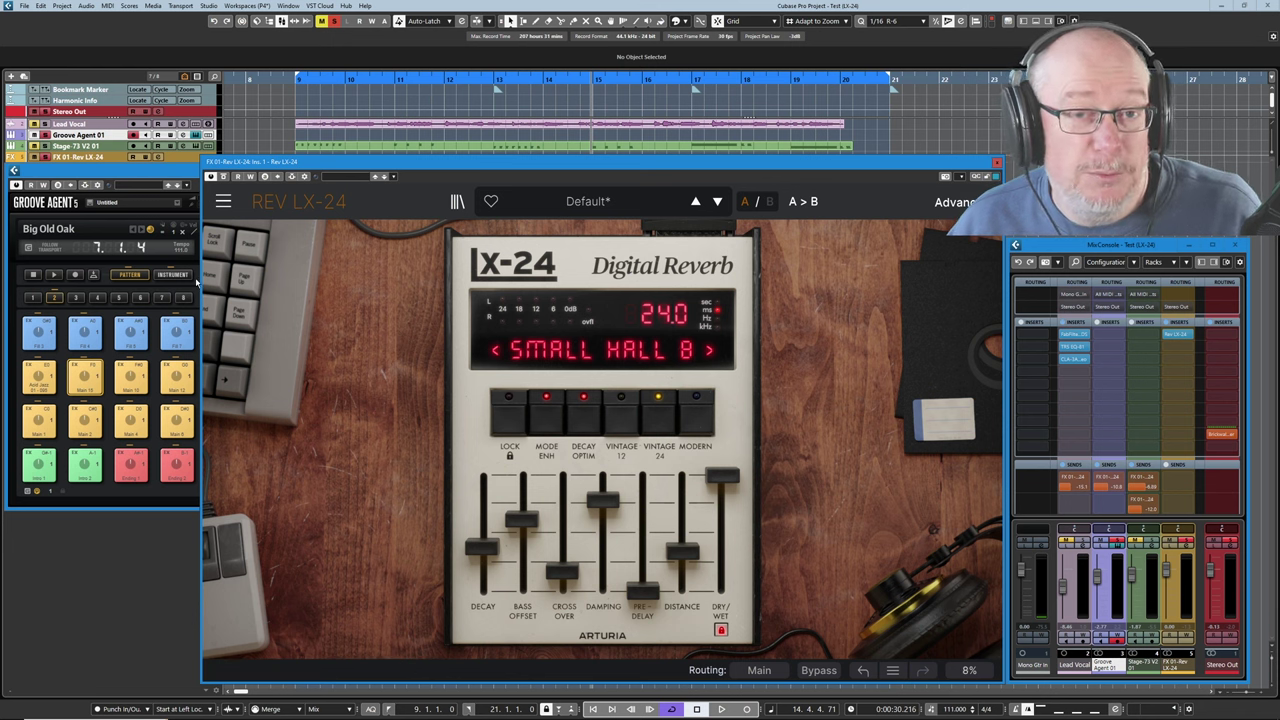
pyautogui.click(54, 274)
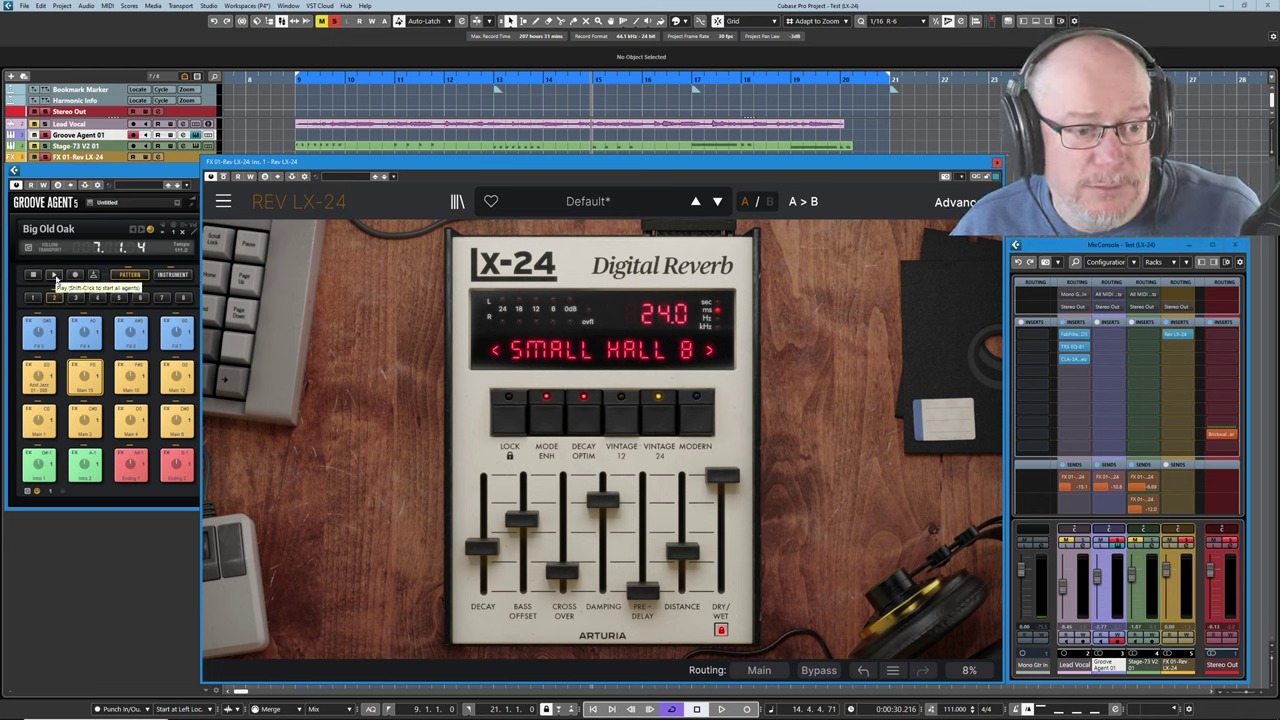
pyautogui.click(709, 349)
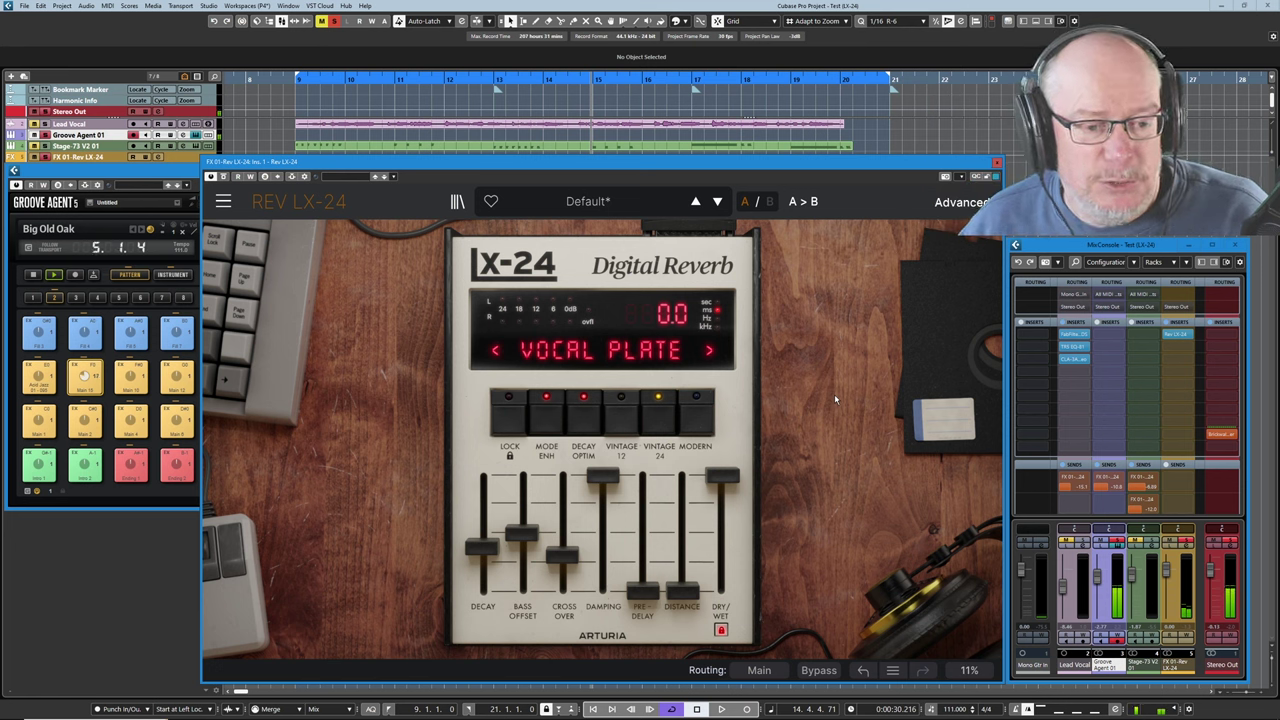
pyautogui.click(708, 352)
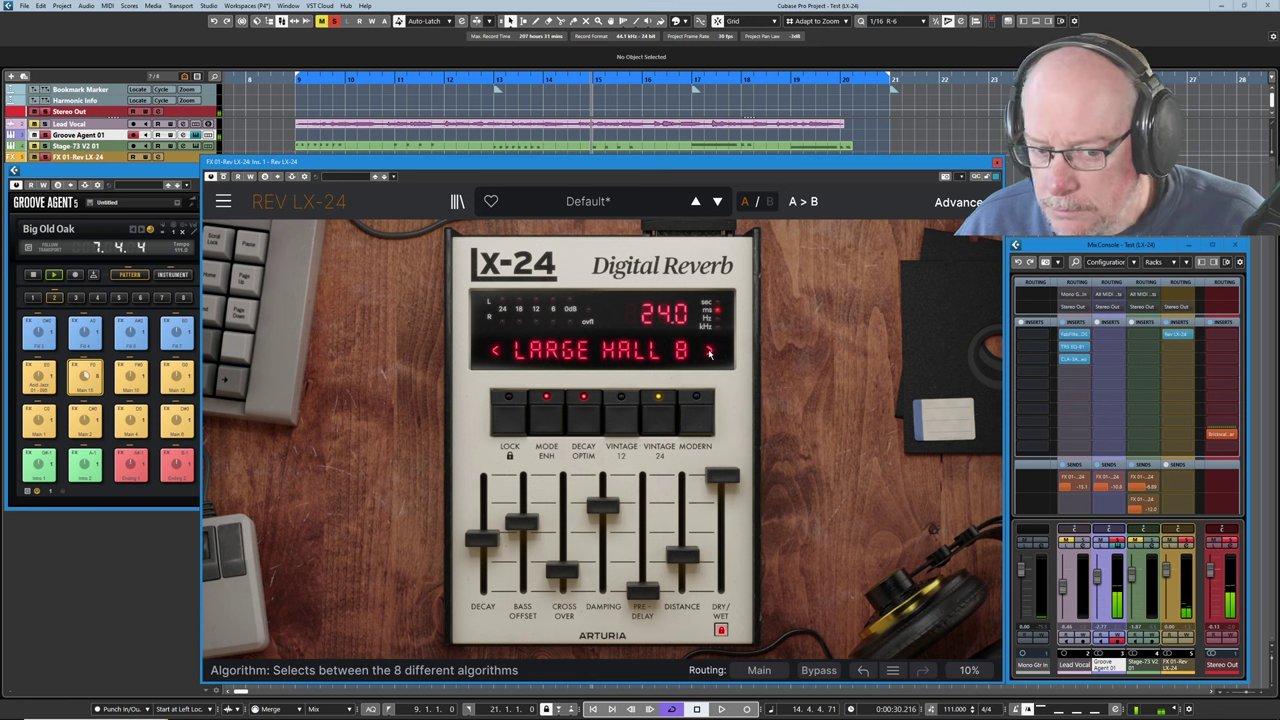
pyautogui.click(708, 352)
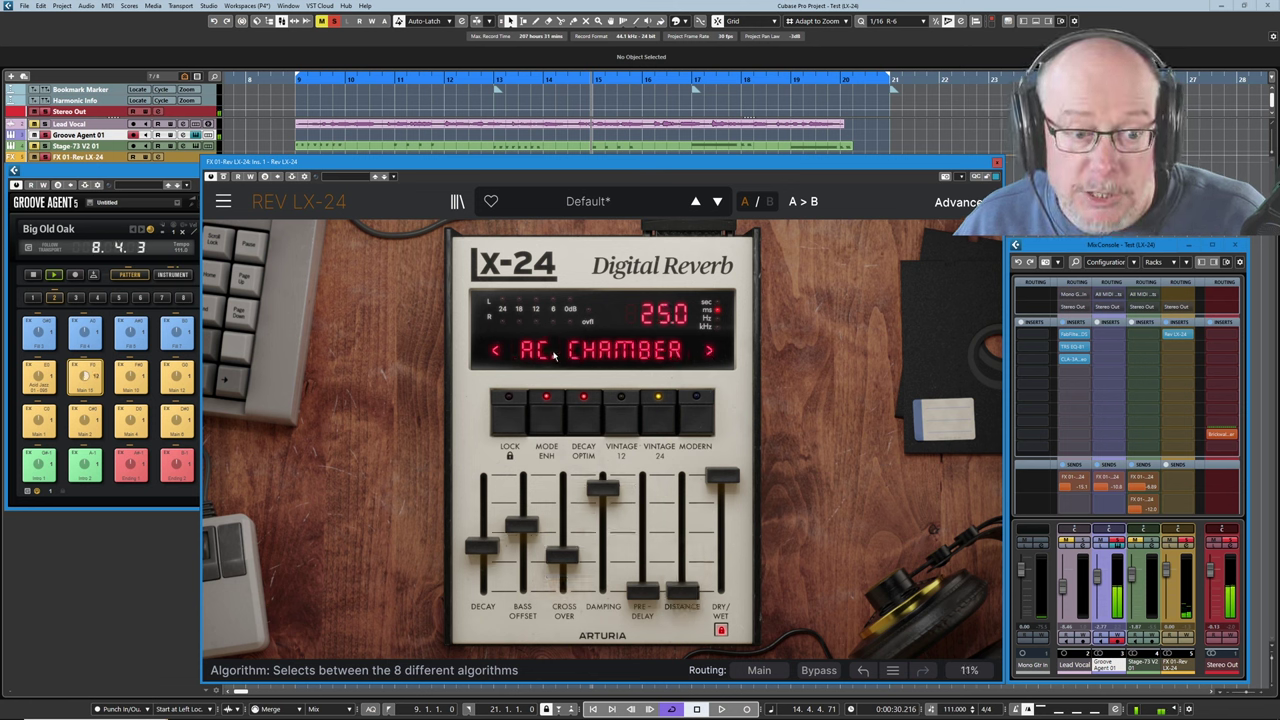
pyautogui.click(708, 352)
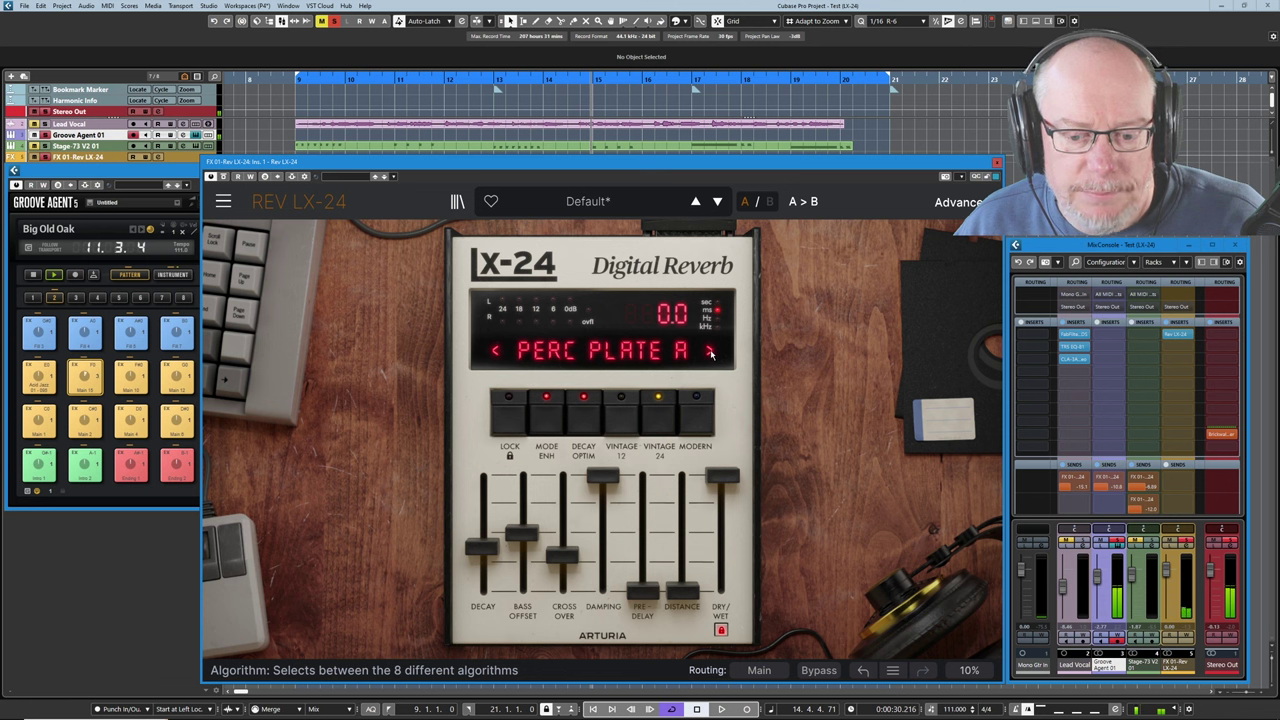
pyautogui.click(708, 352)
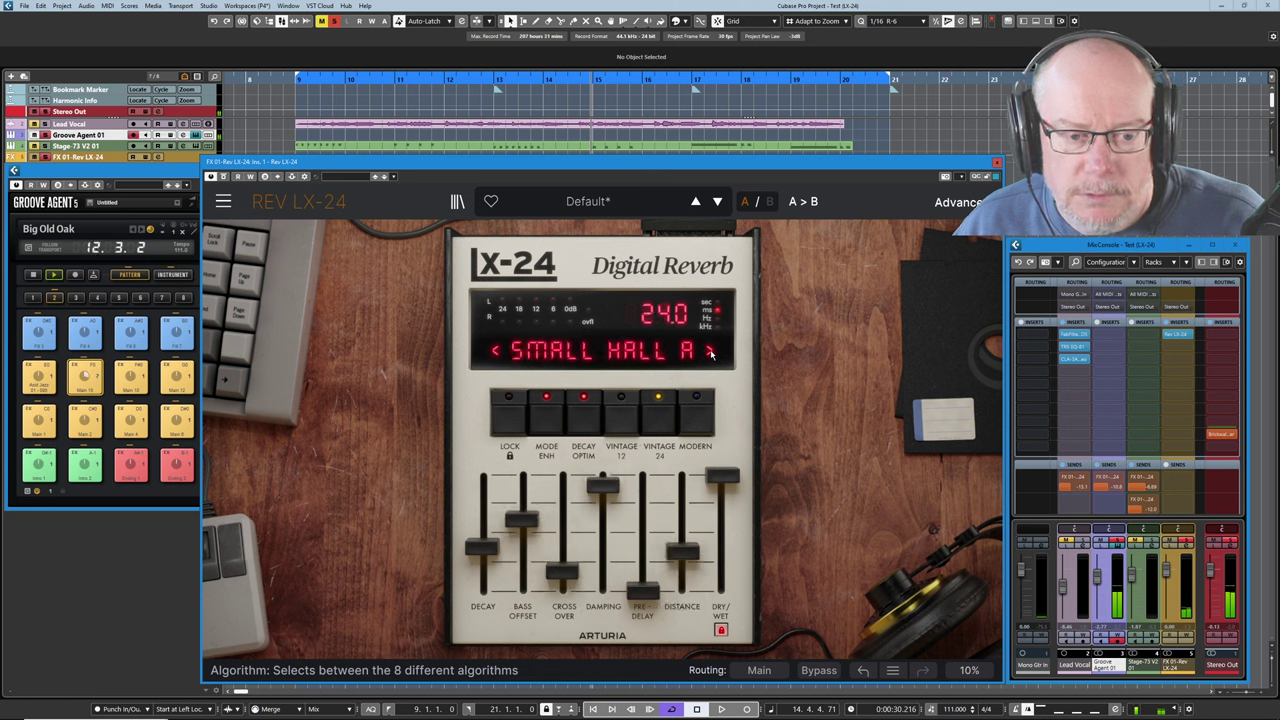
pyautogui.click(709, 352)
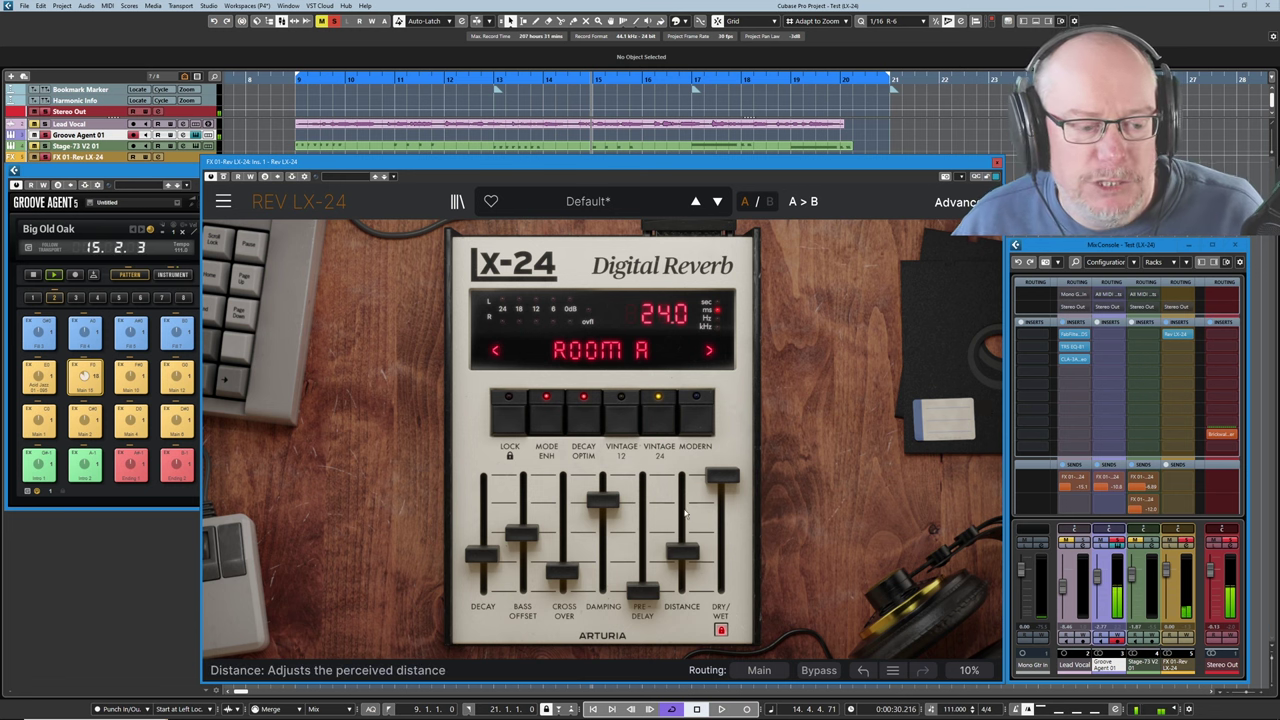
pyautogui.click(710, 352)
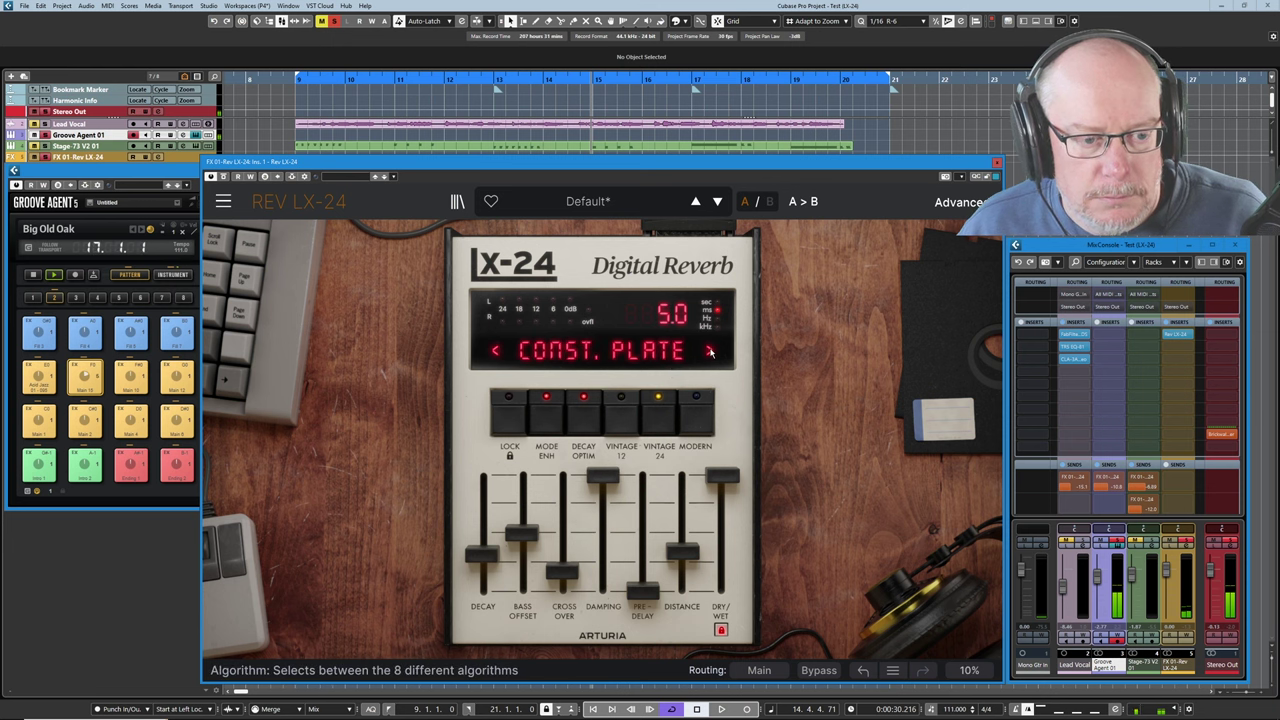
# Open the Advanced decay-curve editor for the Constant Density Plate
pyautogui.click(960, 203)
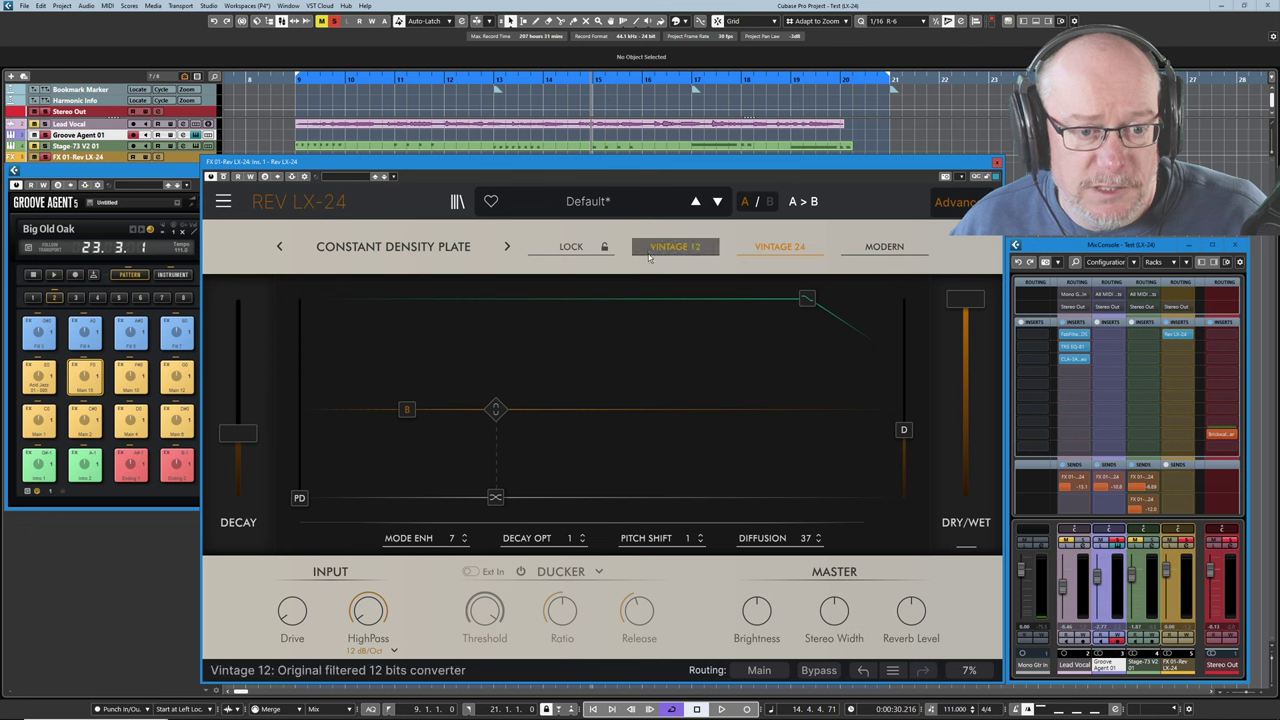
pyautogui.click(53, 274)
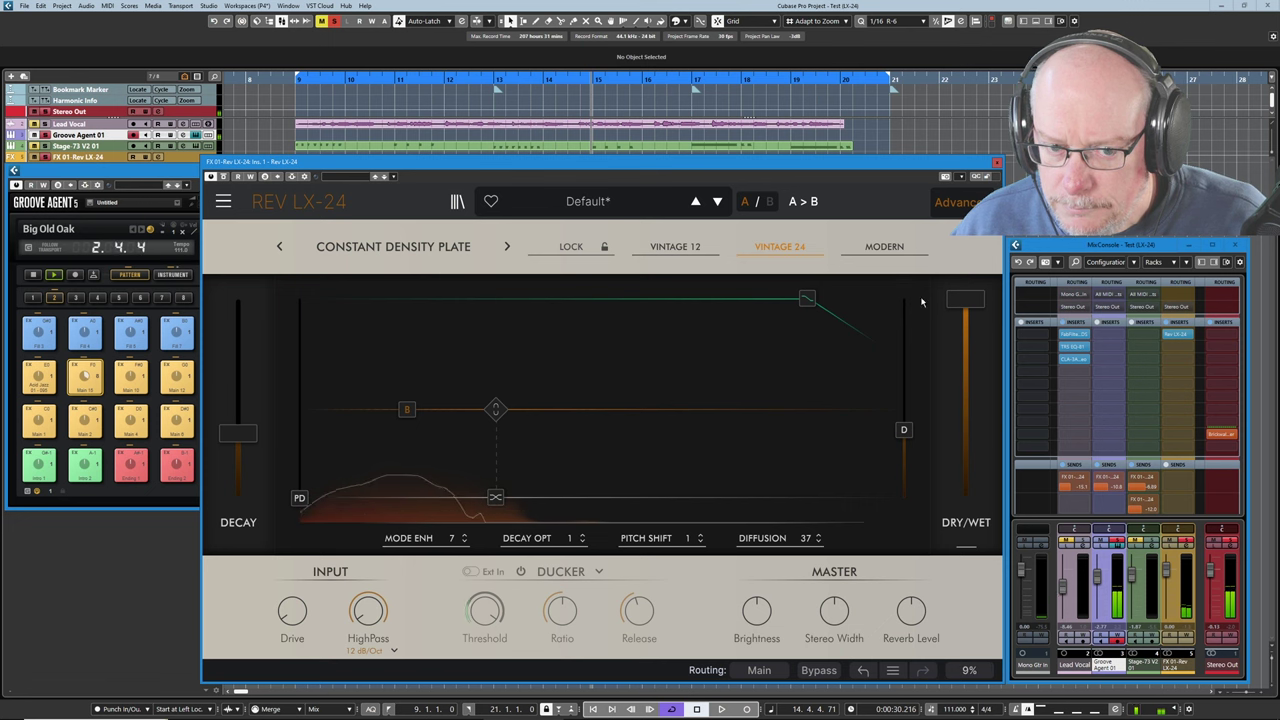
pyautogui.click(886, 247)
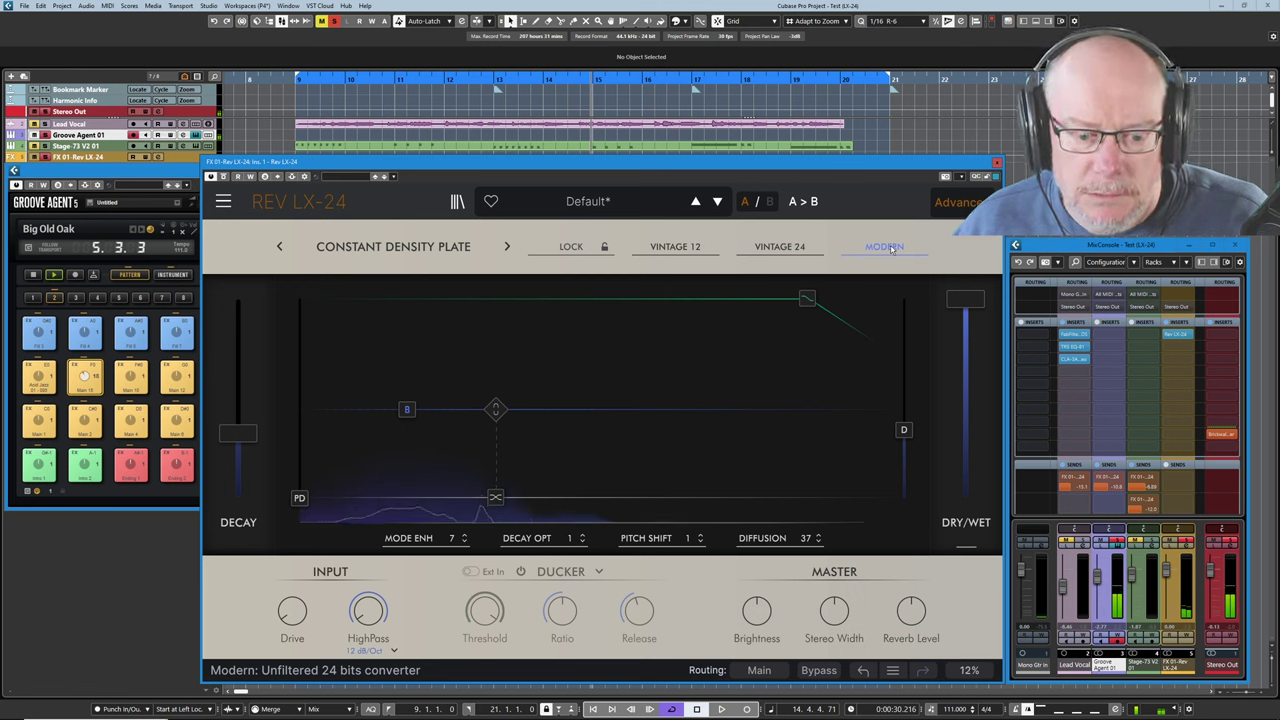
pyautogui.click(679, 247)
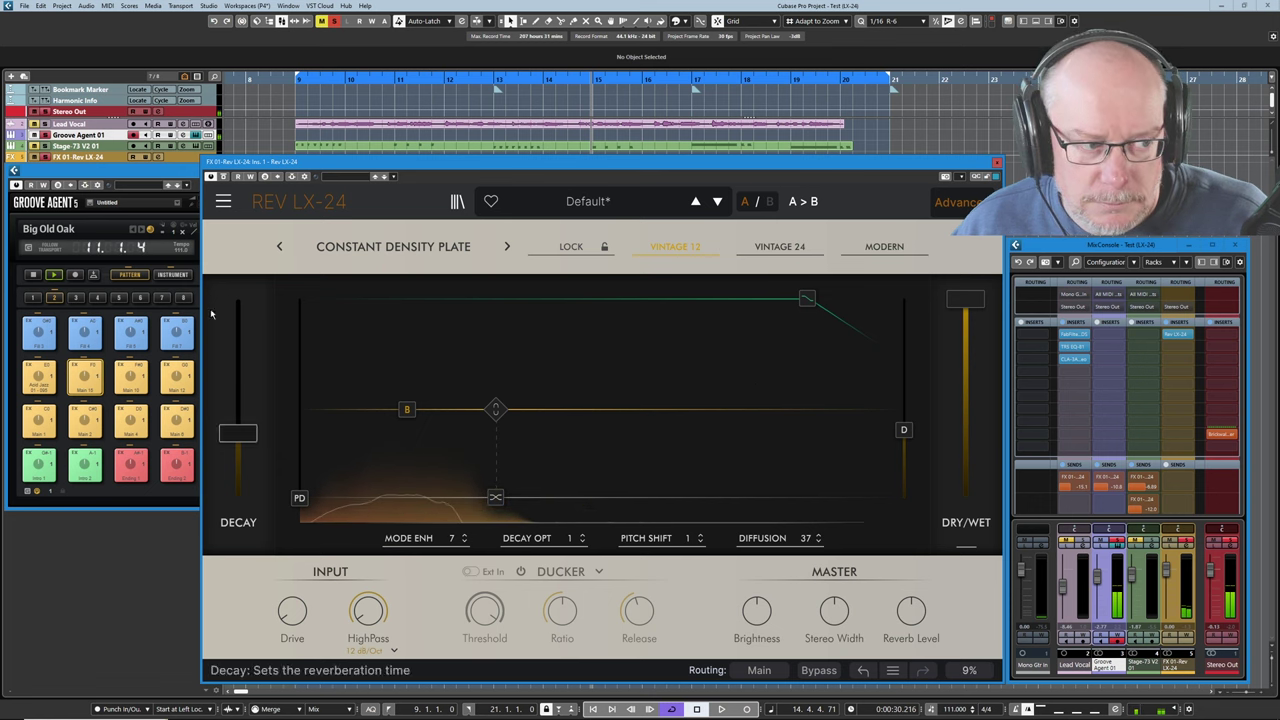
pyautogui.click(44, 375)
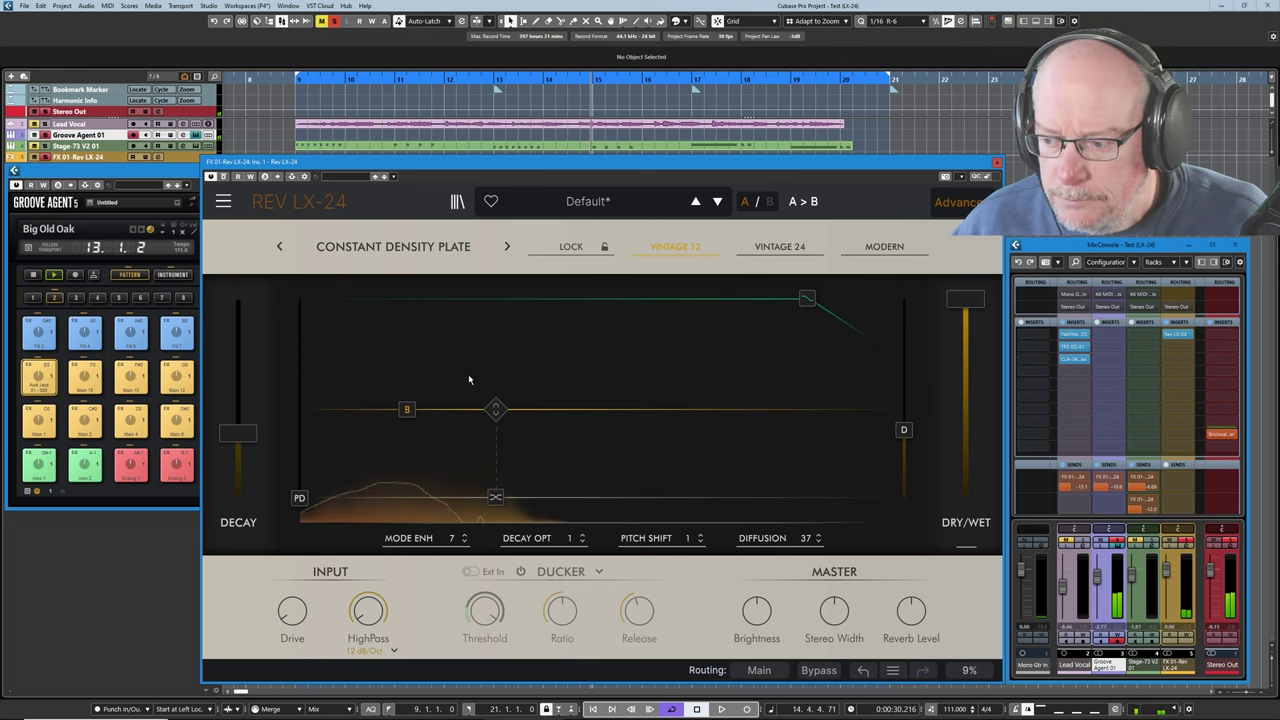
pyautogui.click(1100, 578)
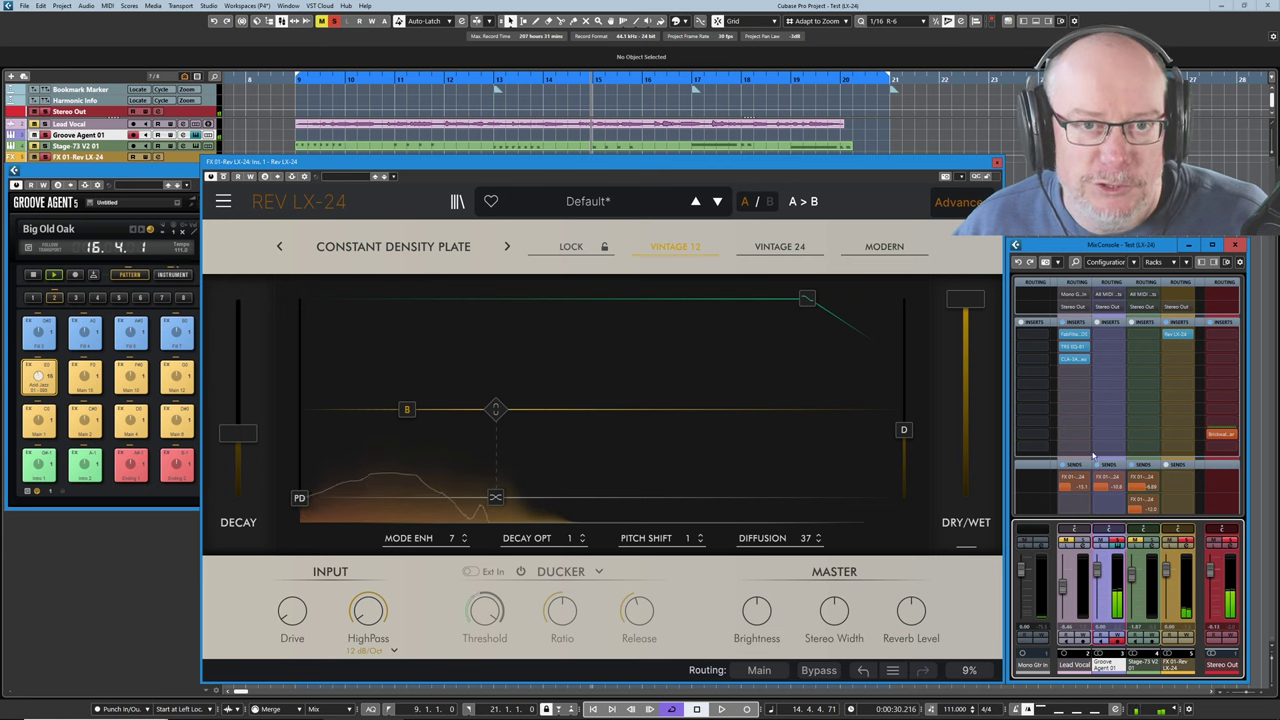
pyautogui.click(780, 248)
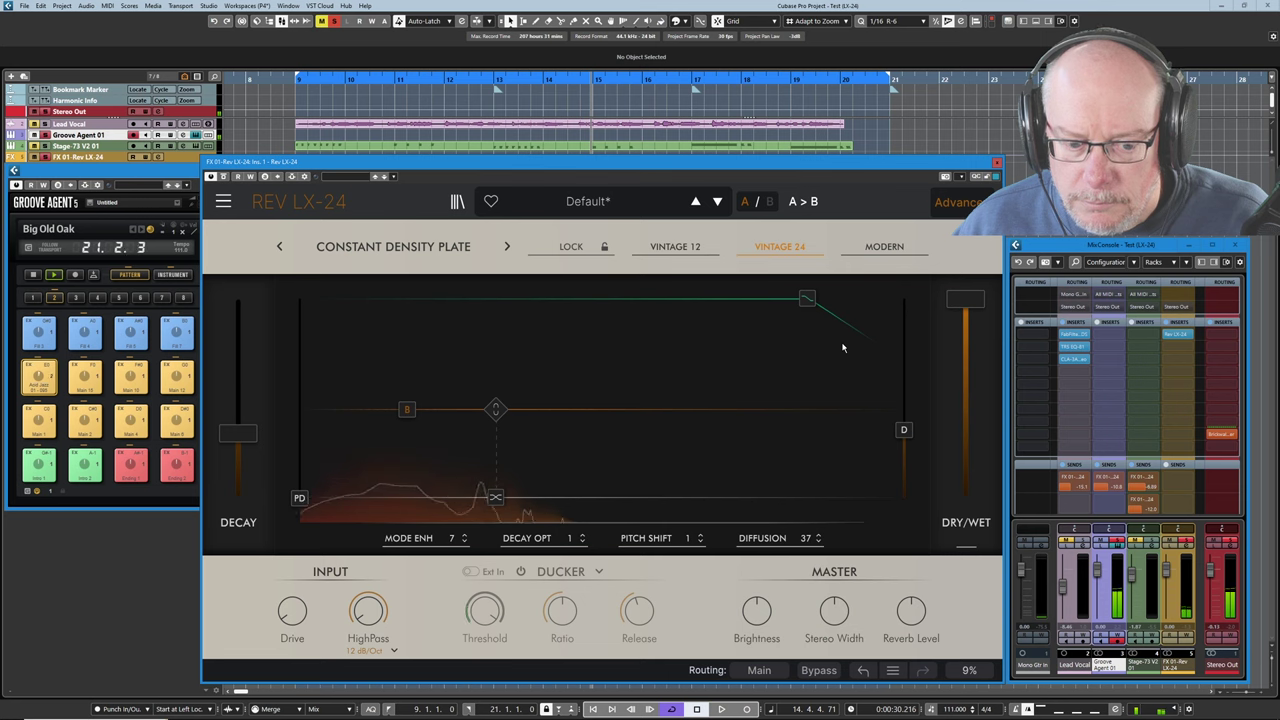
pyautogui.click(887, 249)
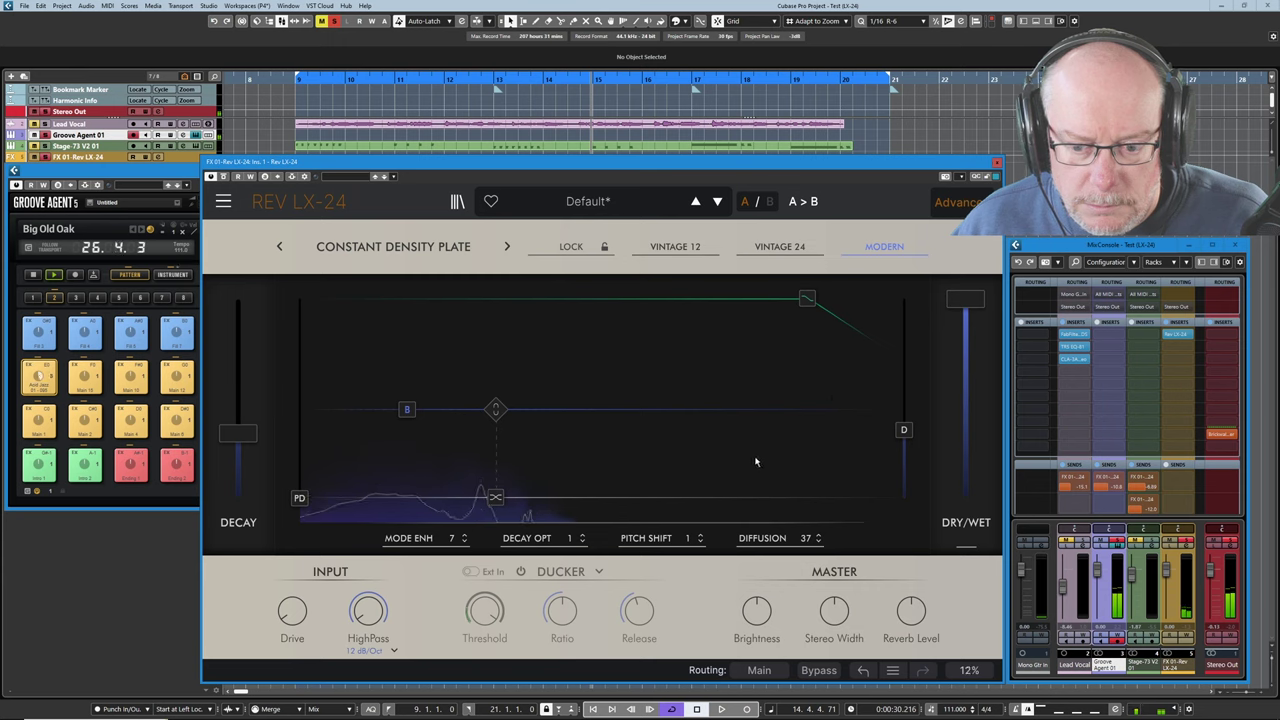
pyautogui.click(781, 248)
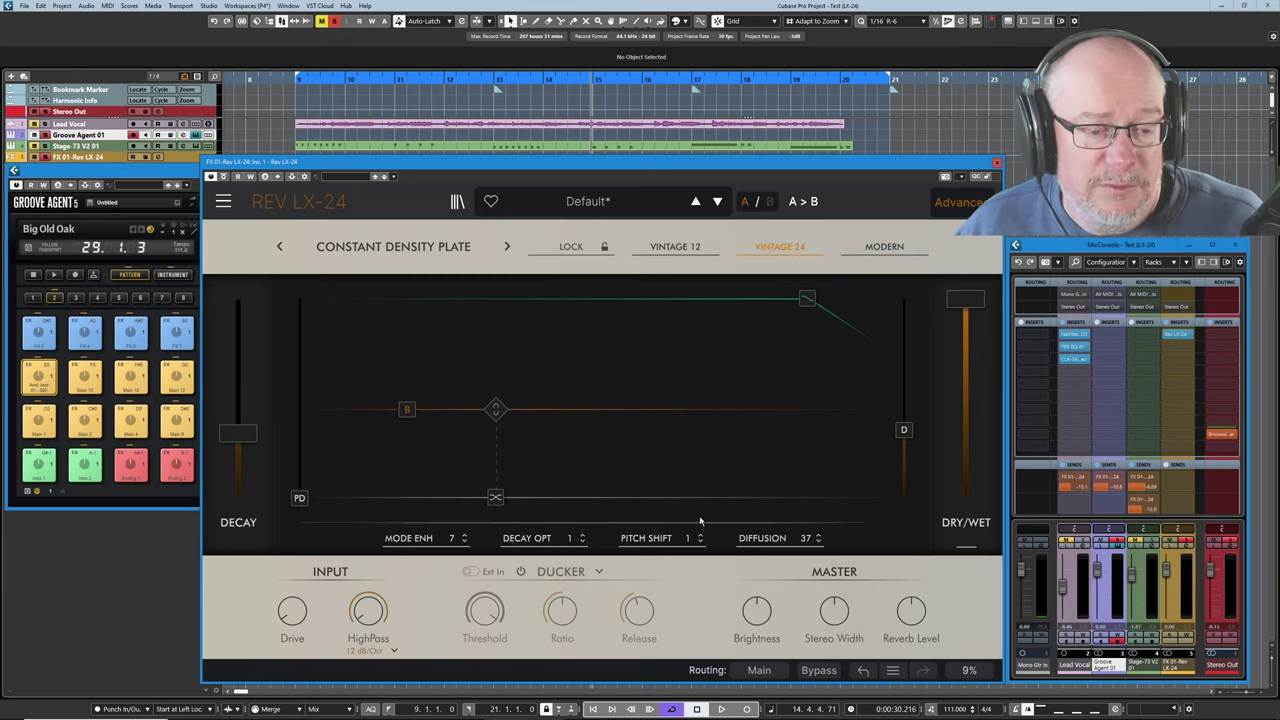
pyautogui.click(784, 247)
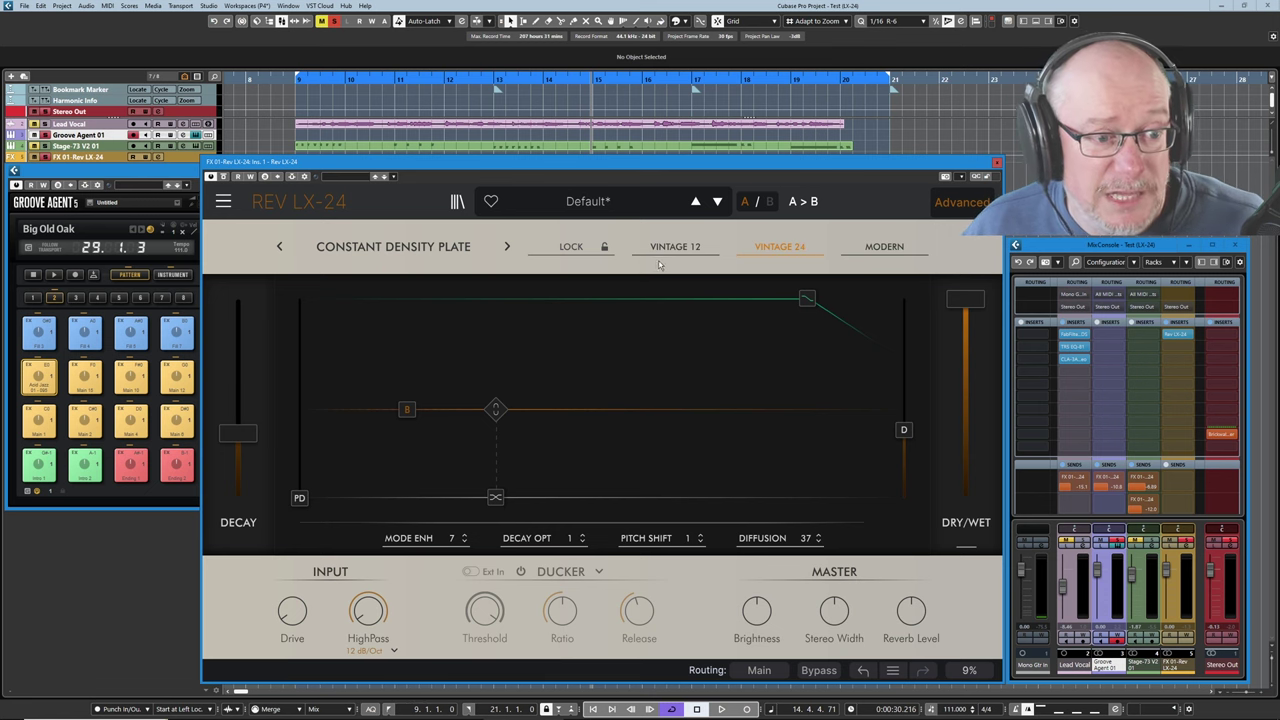
# Step the reverb algorithm from Constant Density Plate forward to Room A
pyautogui.click(508, 247)
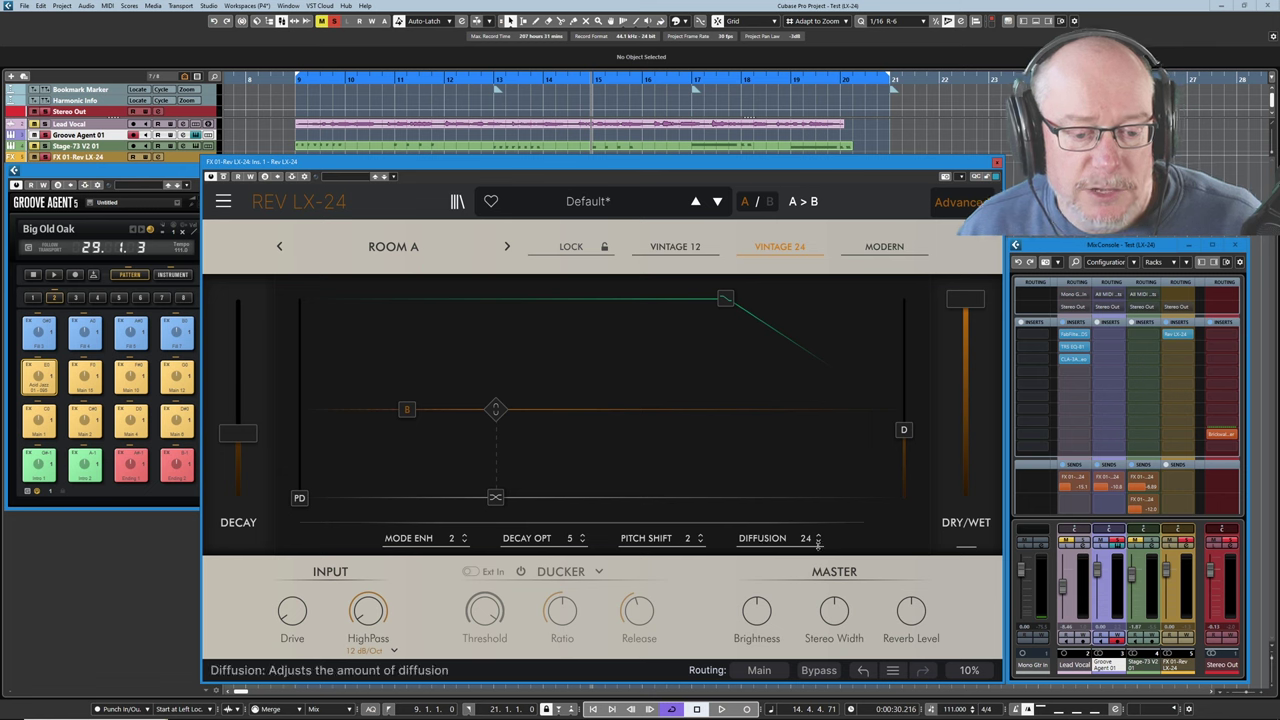
# Try higher and lower Diffusion amounts on Room A, settling at 14 instead of 24
pyautogui.scroll(8, 806, 541)
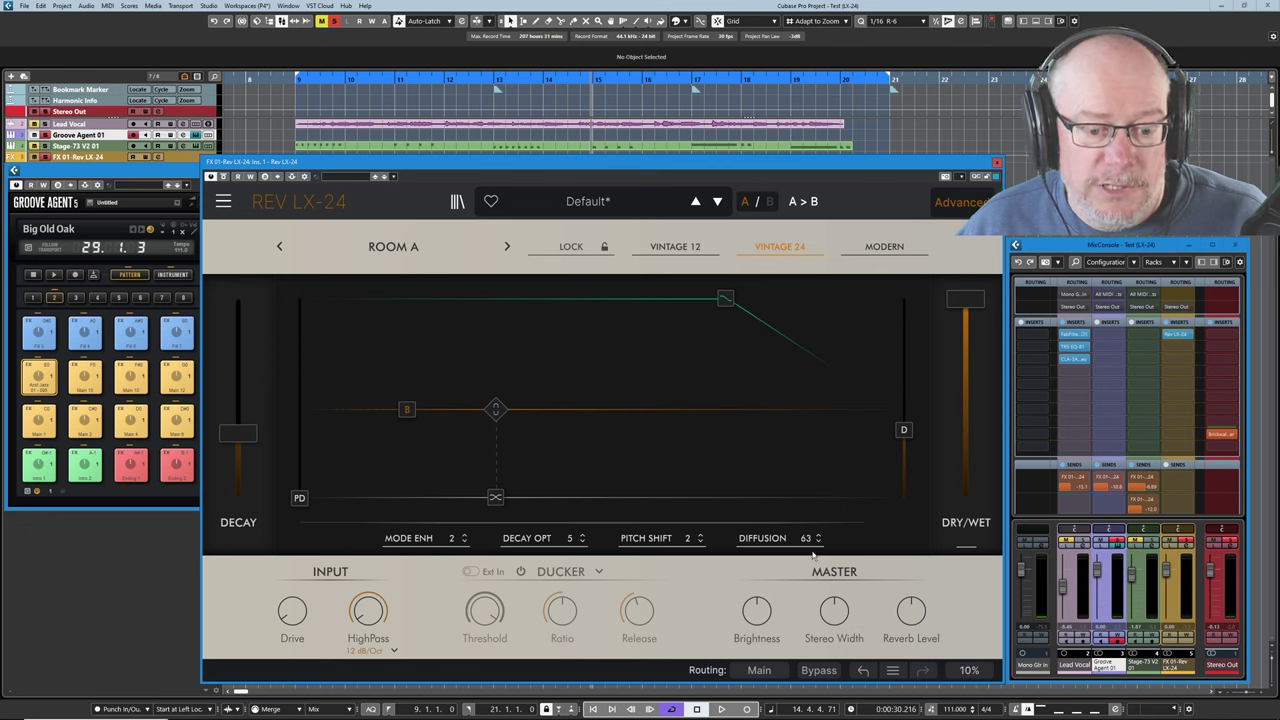
pyautogui.moveTo(806, 538); pyautogui.dragTo(806, 574)
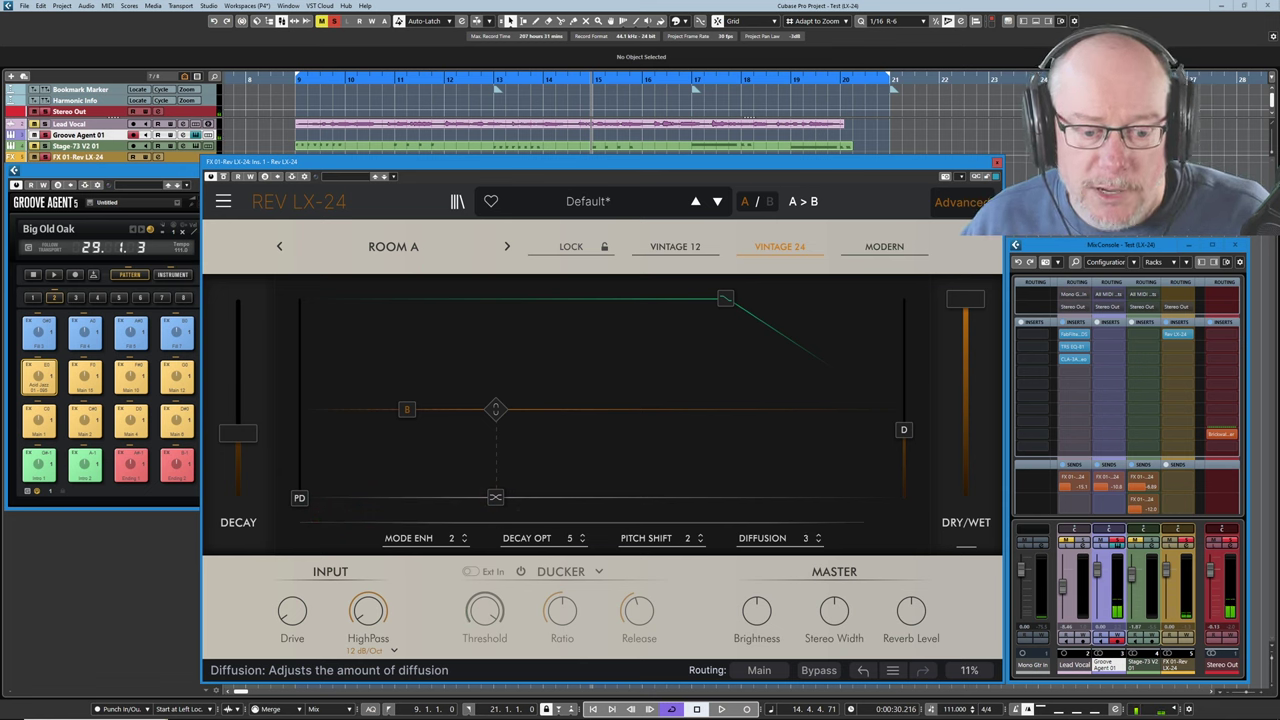
pyautogui.scroll(18, 806, 538)
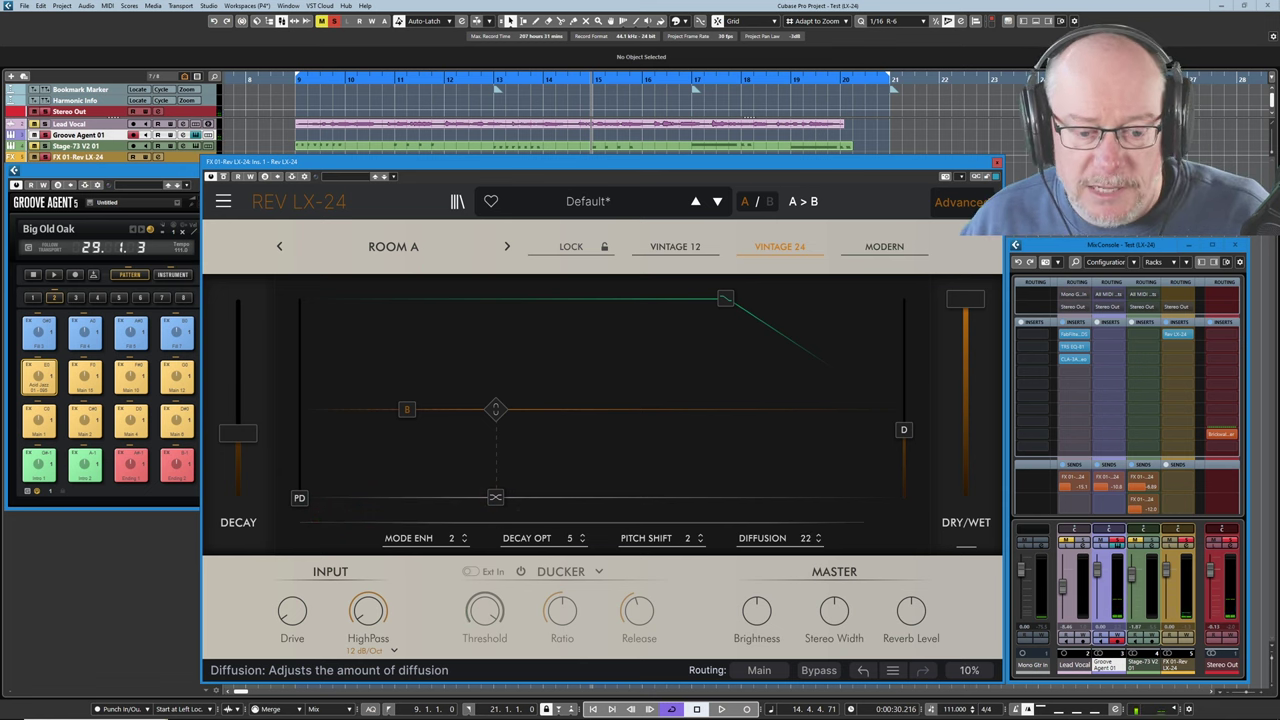
pyautogui.scroll(9, 806, 538)
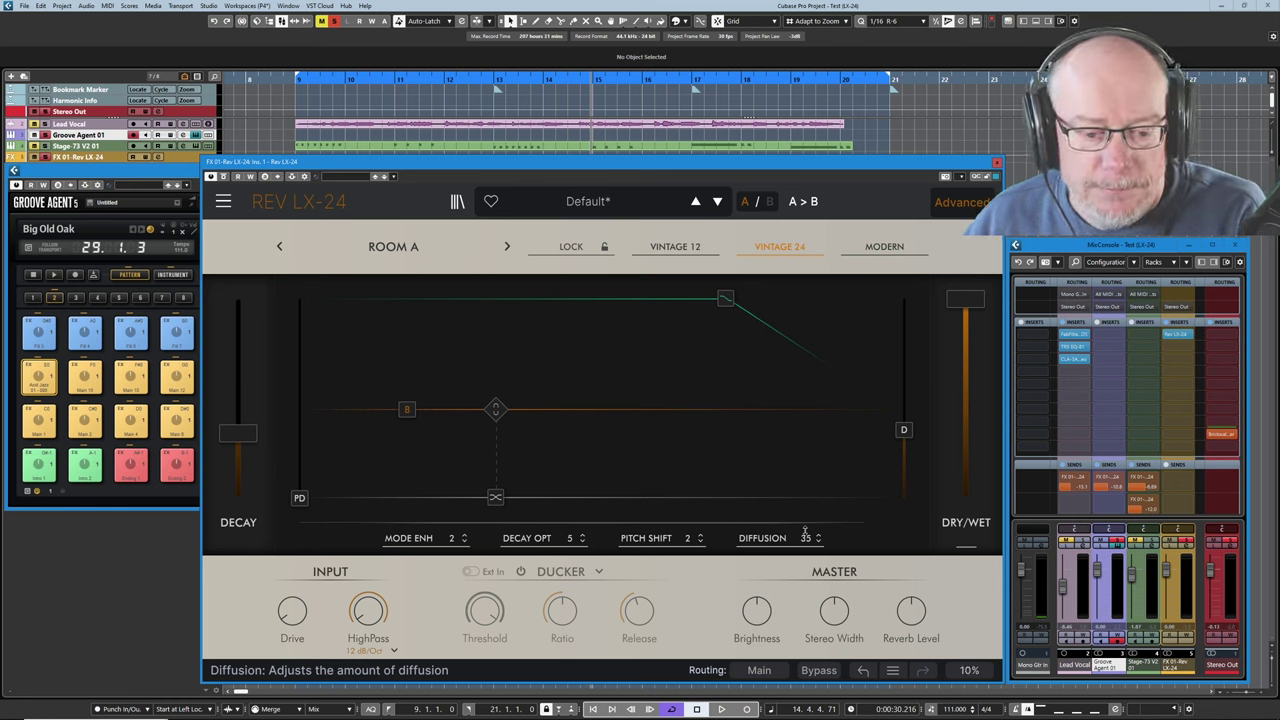
pyautogui.moveTo(805, 531); pyautogui.dragTo(822, 559)
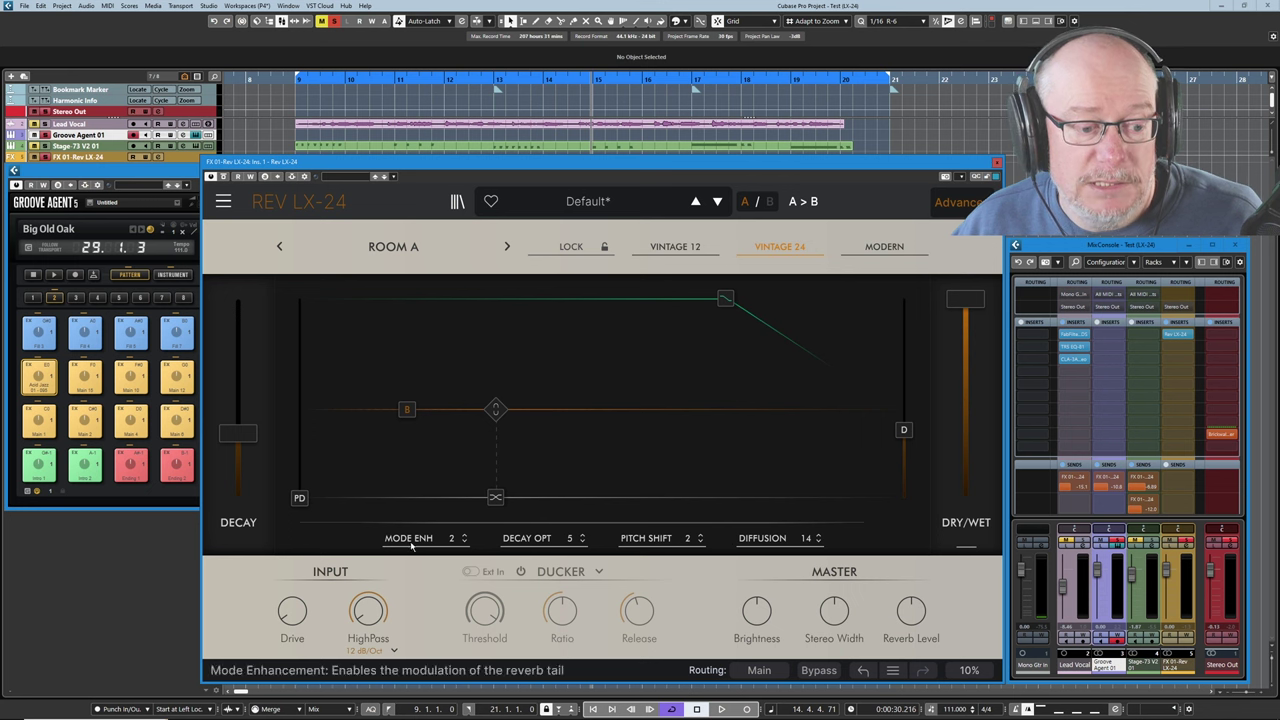
# Step back to Constant Density Plate and load the Ballad Vocal Plate preset
pyautogui.click(507, 247)
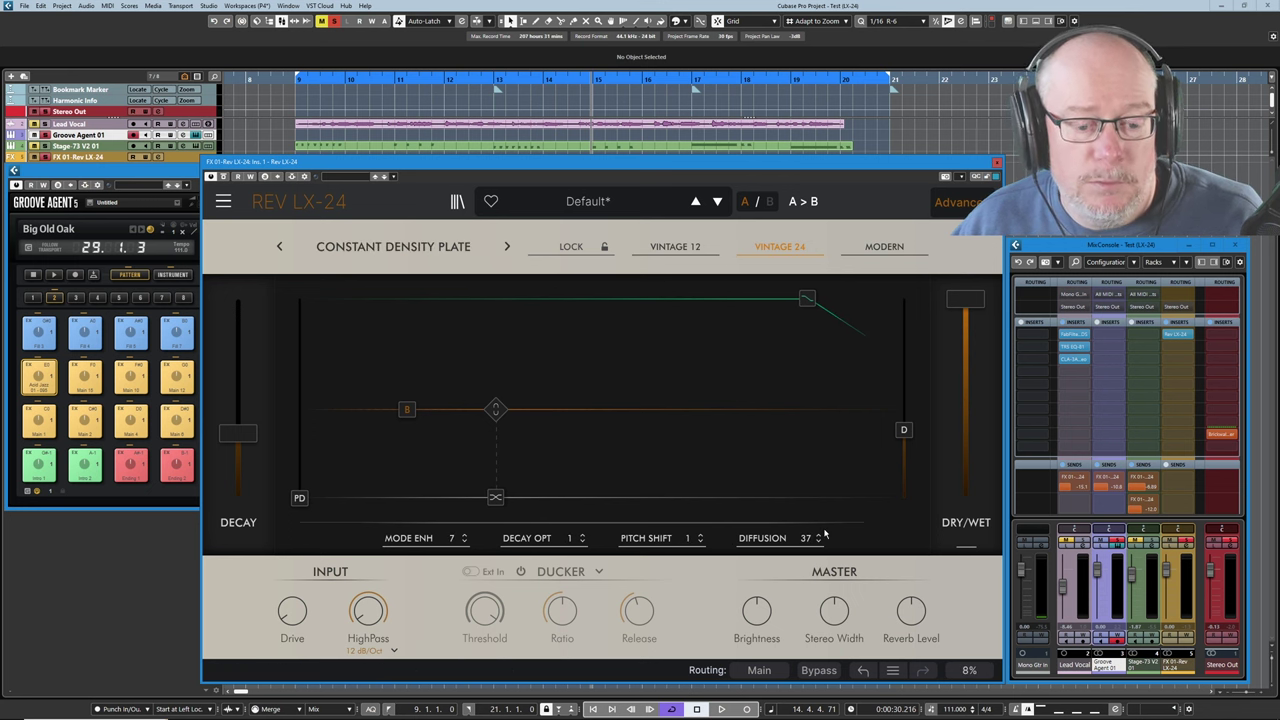
pyautogui.click(603, 206)
pyautogui.moveTo(597, 252)
pyautogui.click(510, 260)
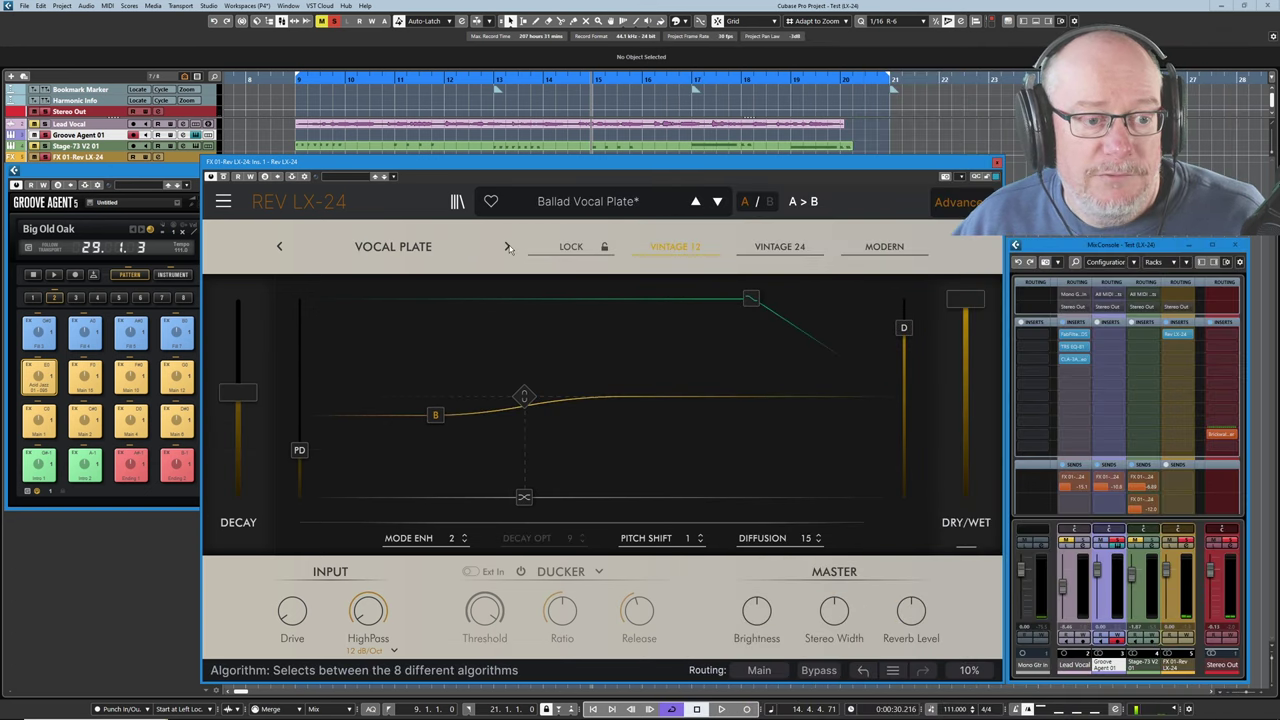
# Step through the algorithms to Small Concert Hall B, briefly trying Decay Opt at 1
pyautogui.click(508, 247)
pyautogui.click(508, 247)
pyautogui.click(508, 247)
pyautogui.click(508, 247)
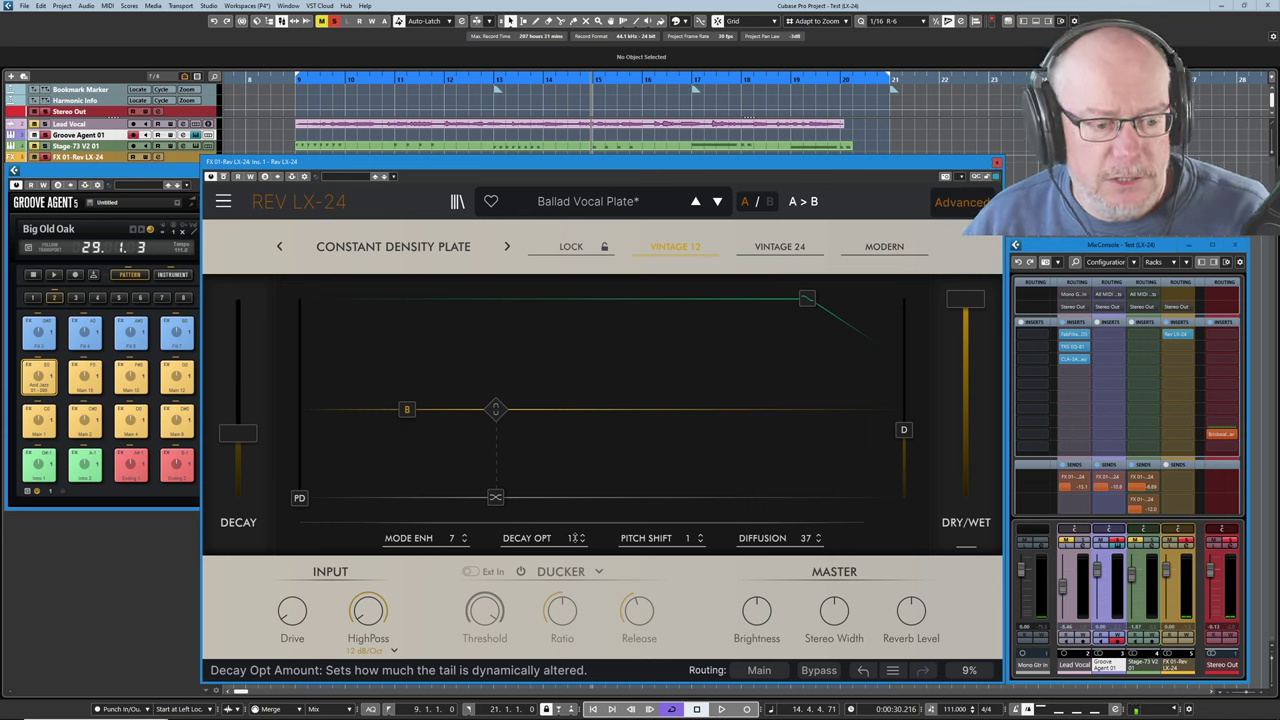
pyautogui.moveTo(573, 538); pyautogui.dragTo(541, 539)
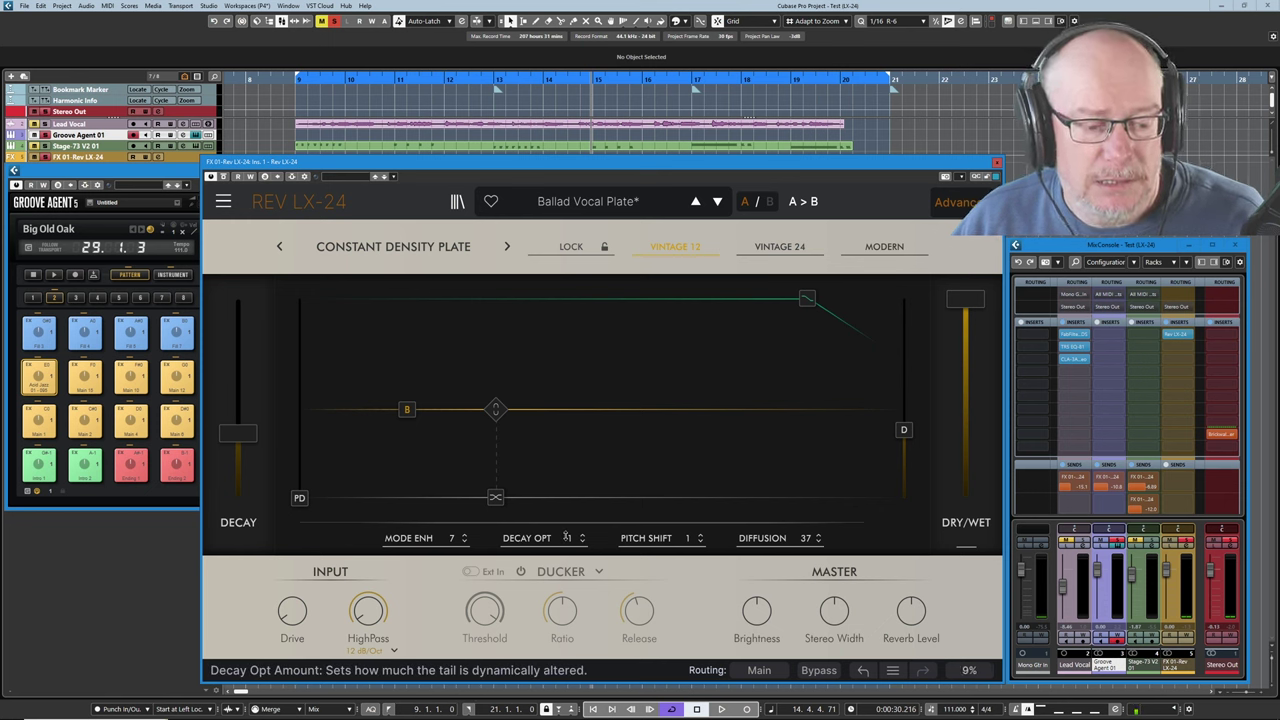
pyautogui.moveTo(567, 538); pyautogui.dragTo(577, 538)
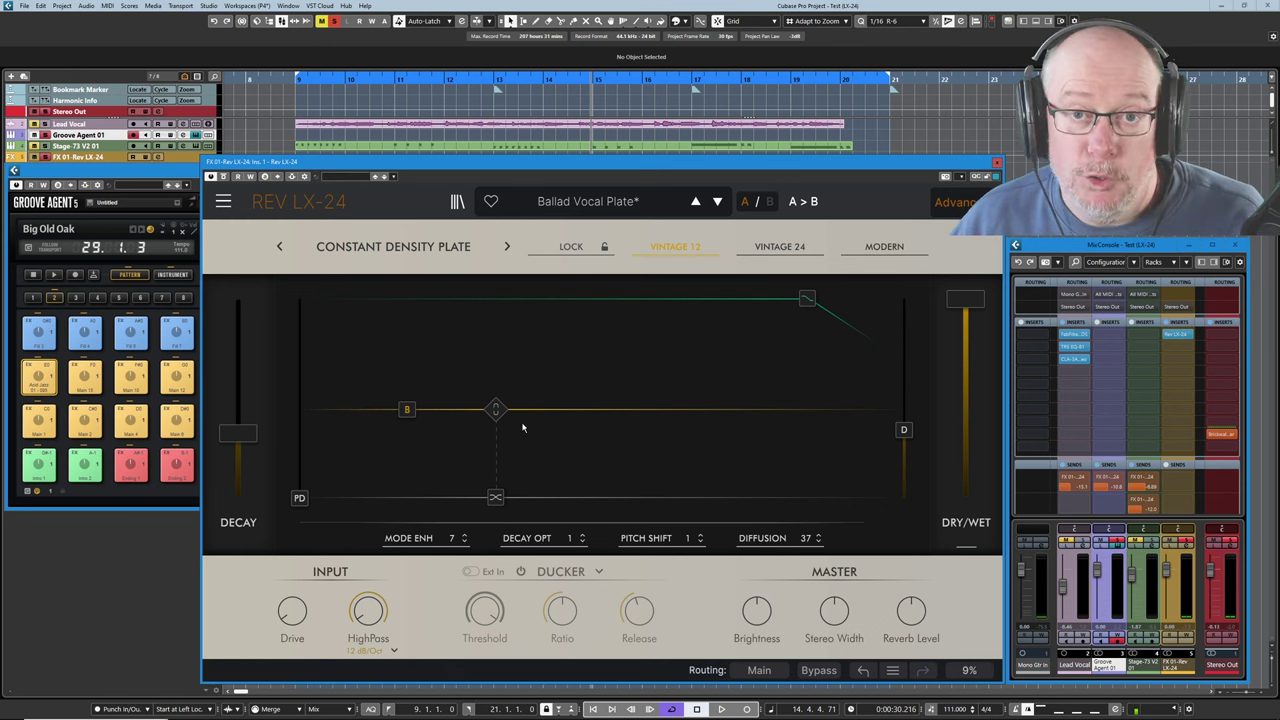
pyautogui.click(507, 247)
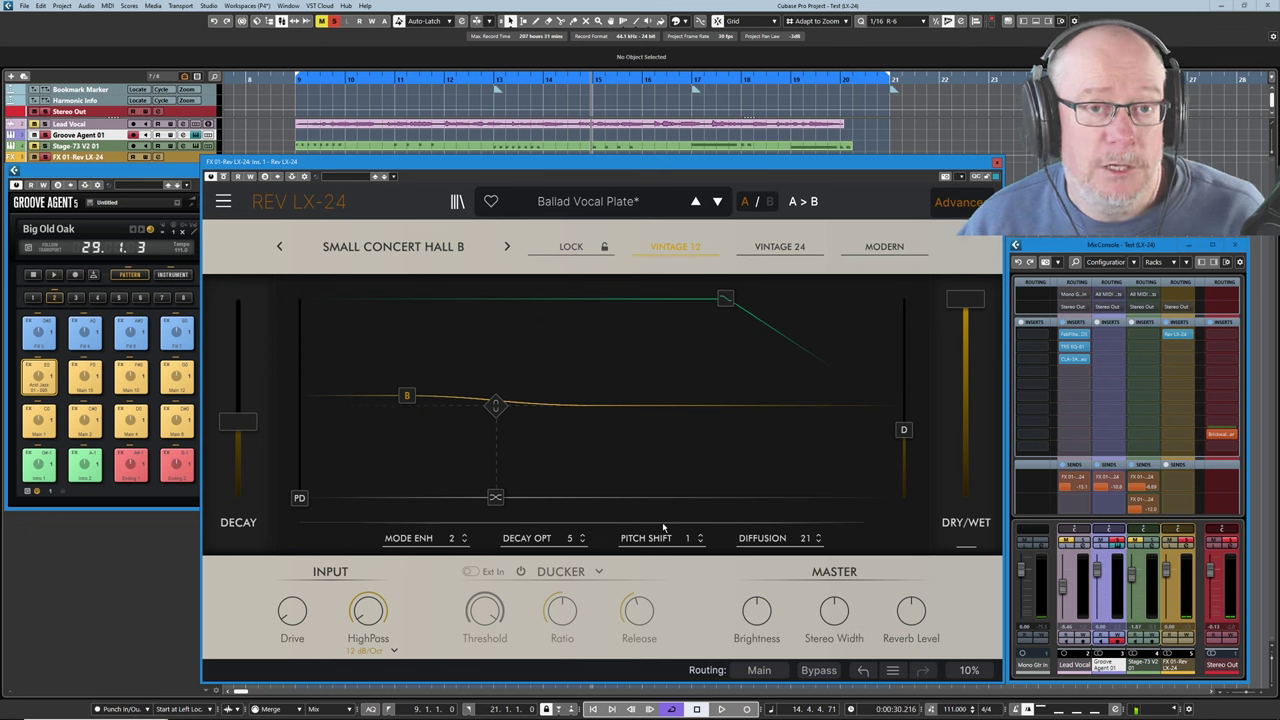
pyautogui.click(412, 538)
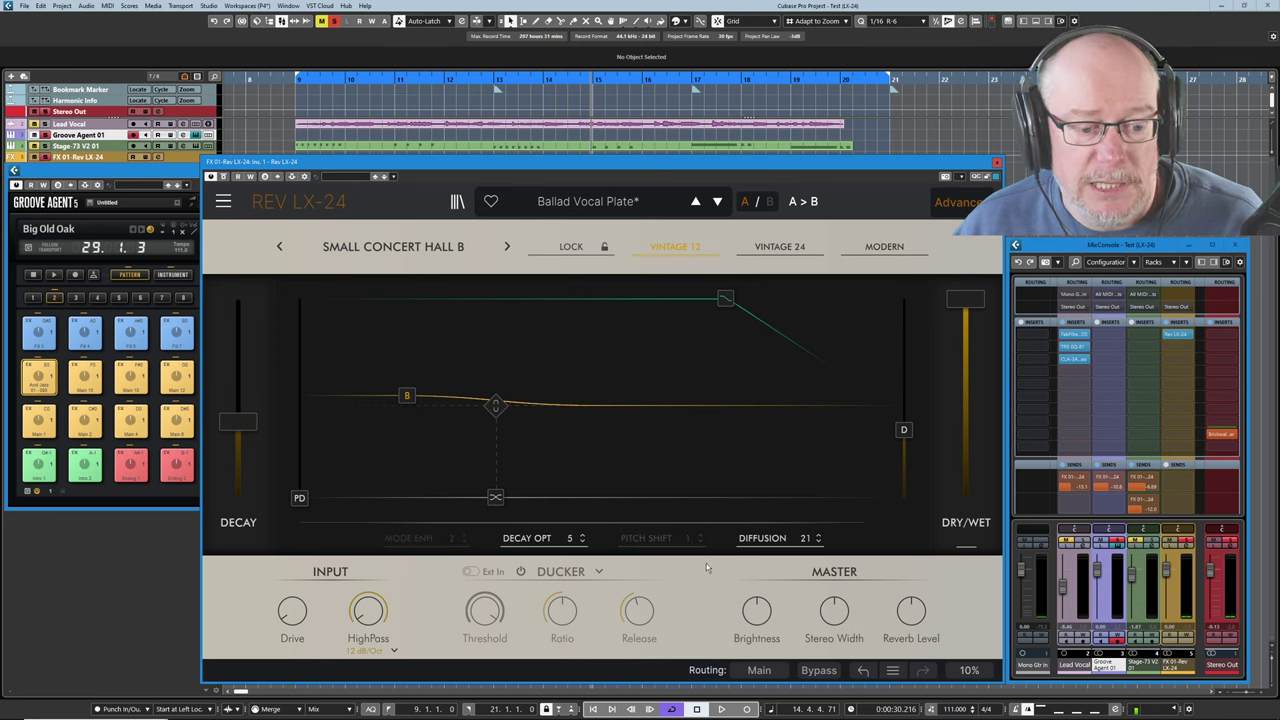
pyautogui.click(420, 539)
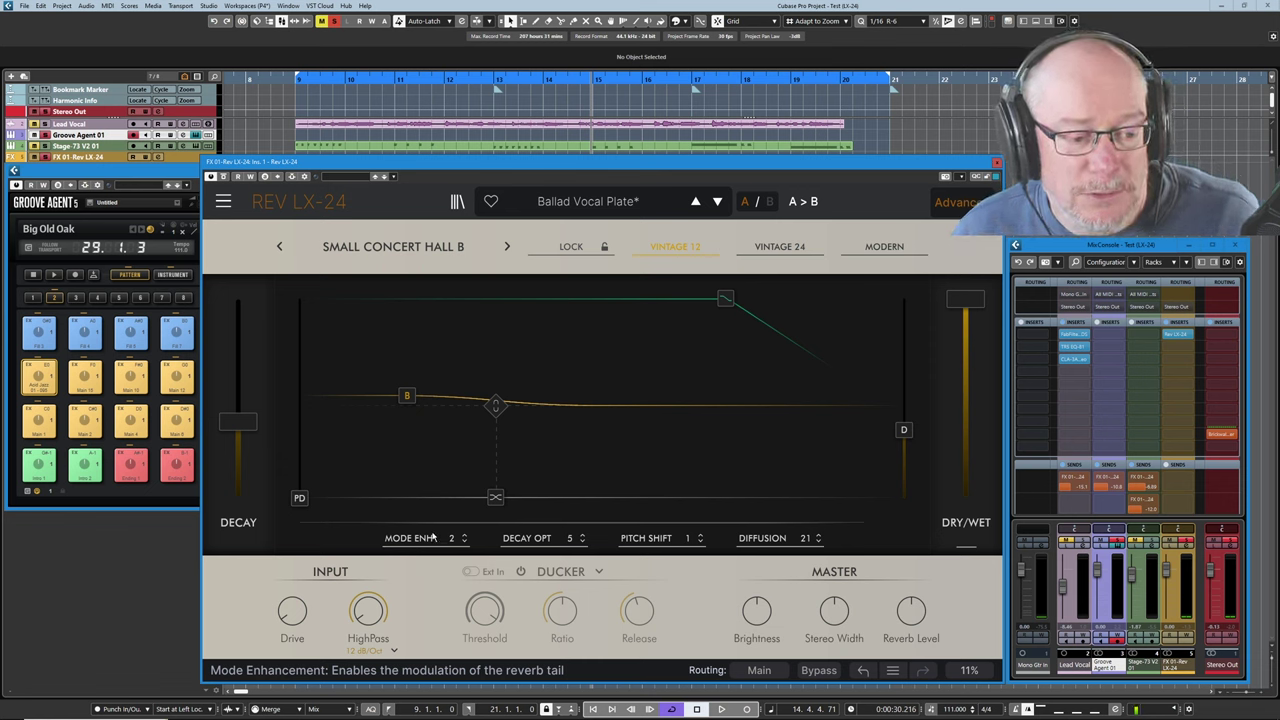
# Set Mode Enh to 1, Pitch Shift to 16, and decay to 7.5 s at the 660 Hz crossover
pyautogui.scroll(-1, 435, 538)
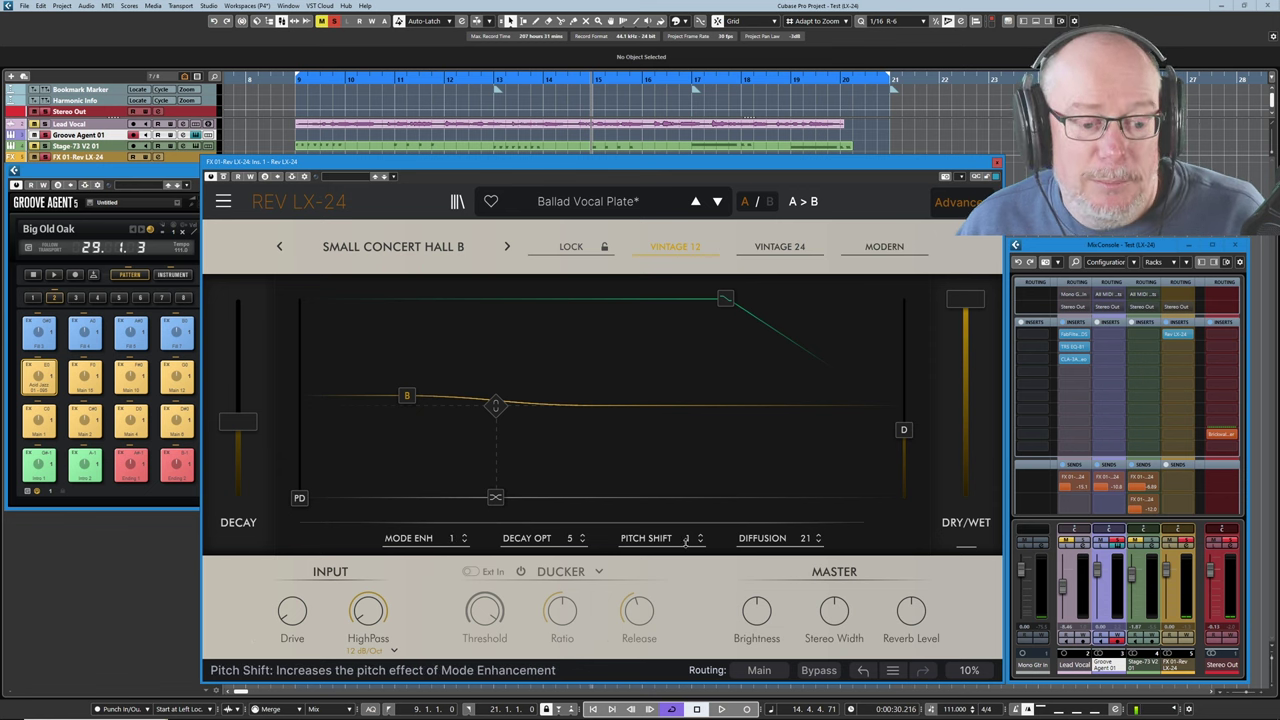
pyautogui.moveTo(685, 541); pyautogui.dragTo(685, 511)
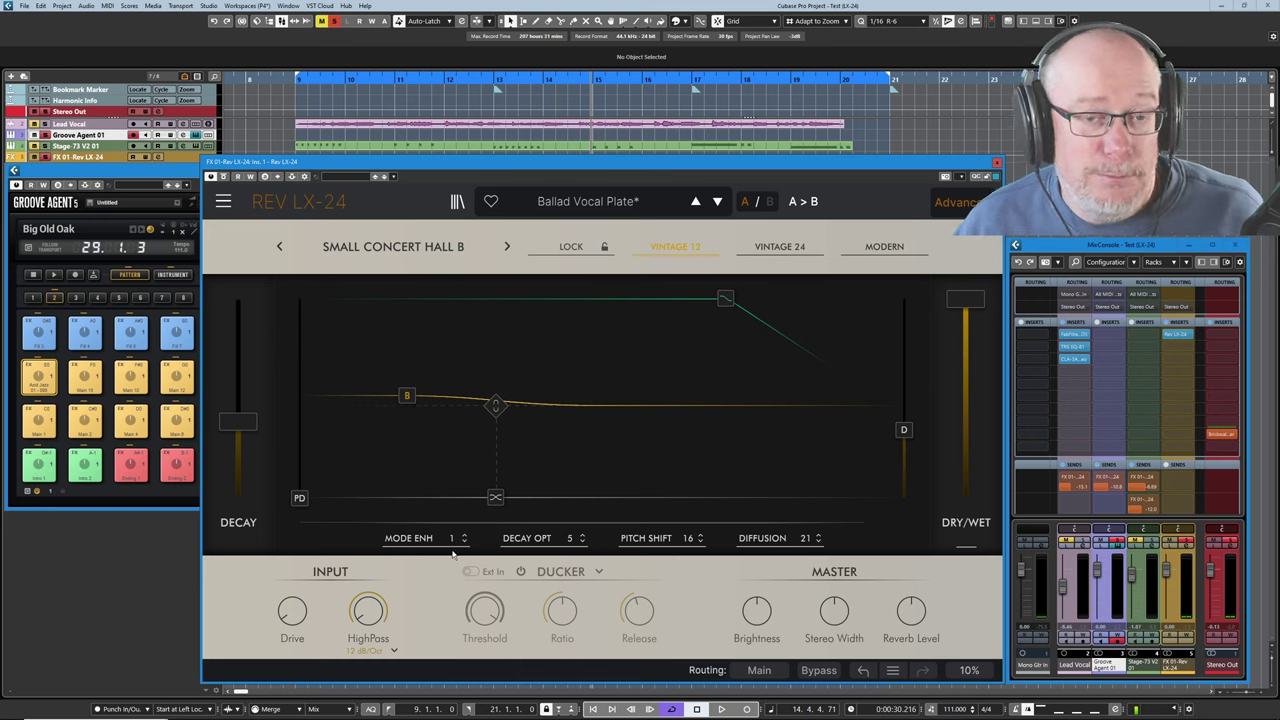
pyautogui.moveTo(495, 404); pyautogui.dragTo(506, 381)
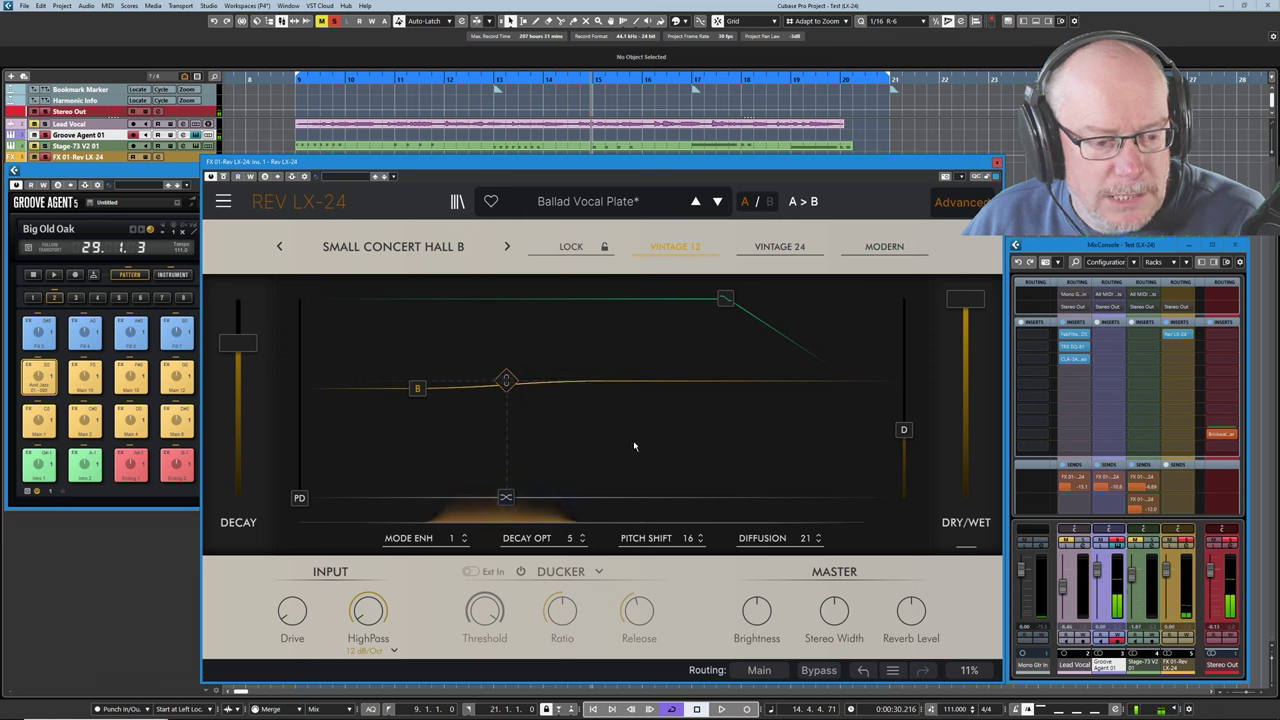
pyautogui.scroll(-5, 688, 538)
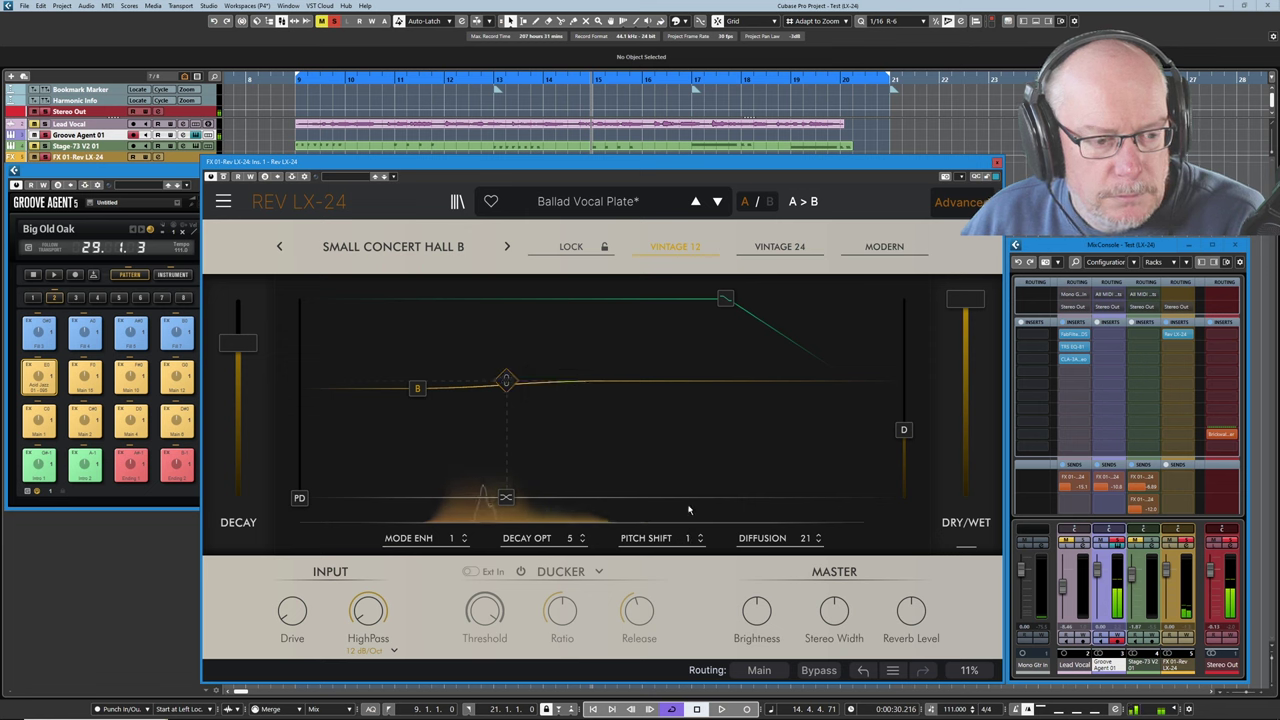
pyautogui.scroll(5, 688, 538)
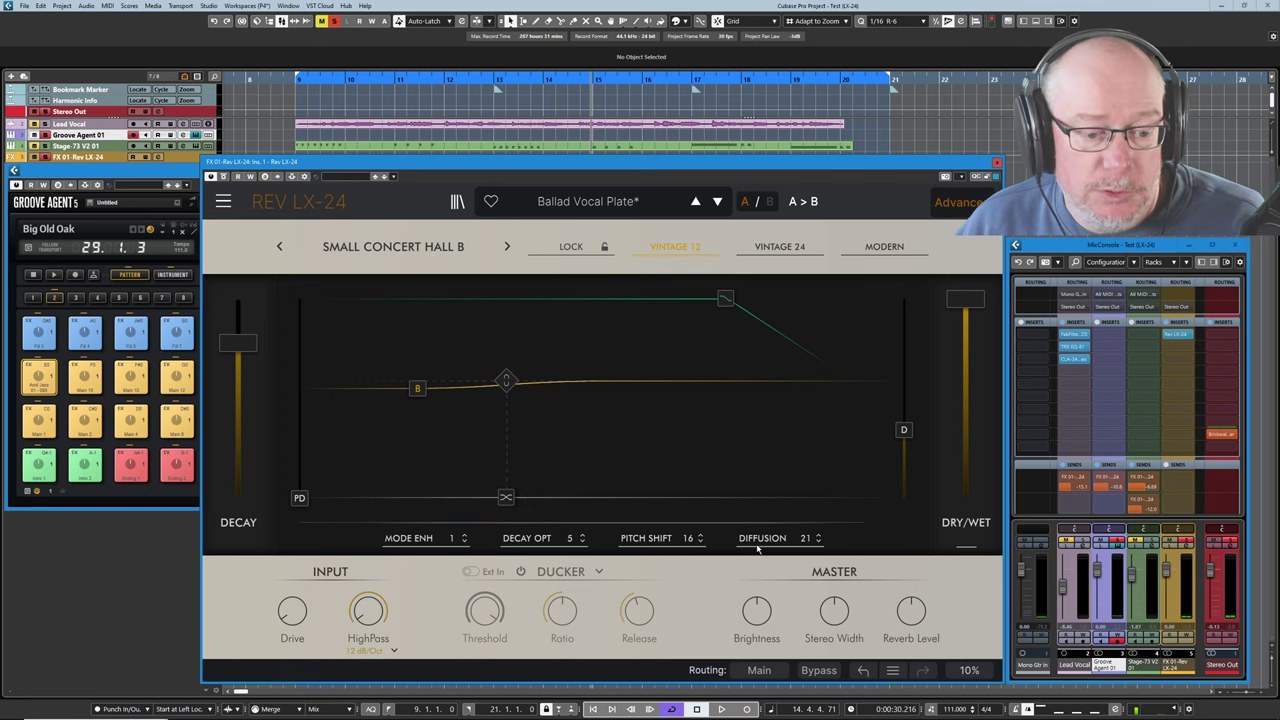
# Step the algorithm forward six times from Small Concert Hall B to Small Concert Hall A
pyautogui.click(507, 247)
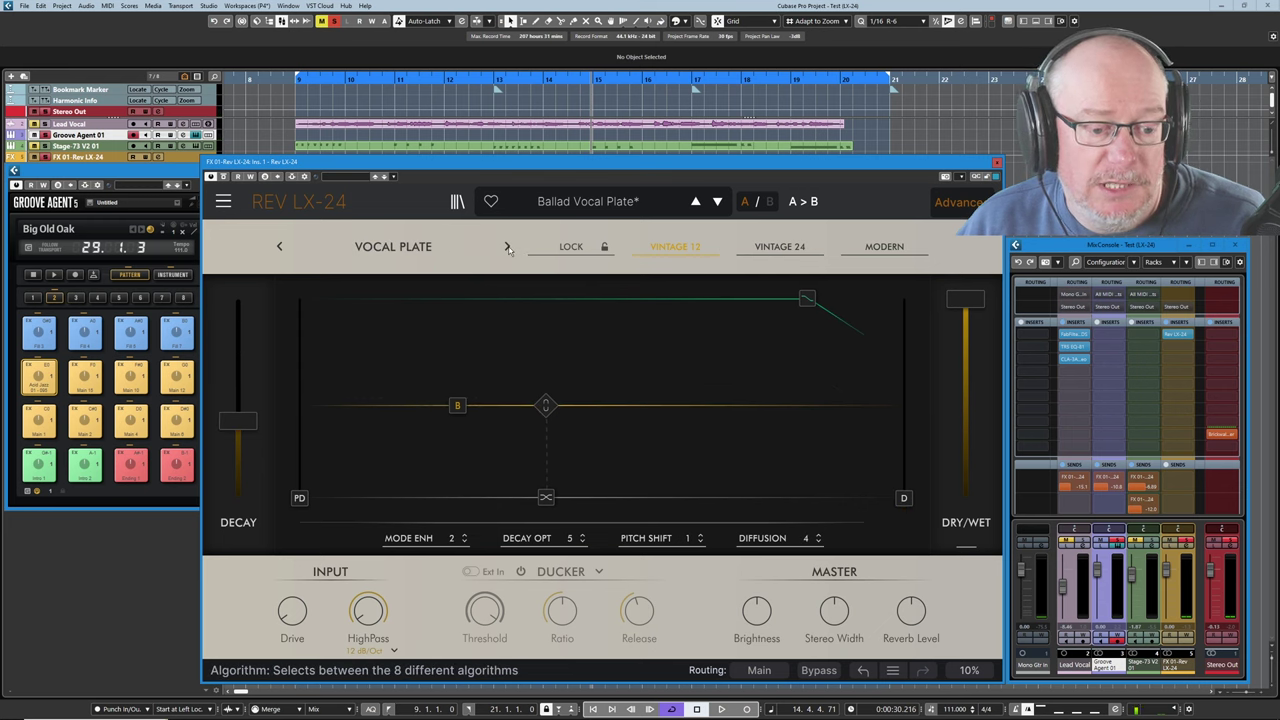
pyautogui.click(507, 247)
pyautogui.click(507, 247)
pyautogui.click(605, 248)
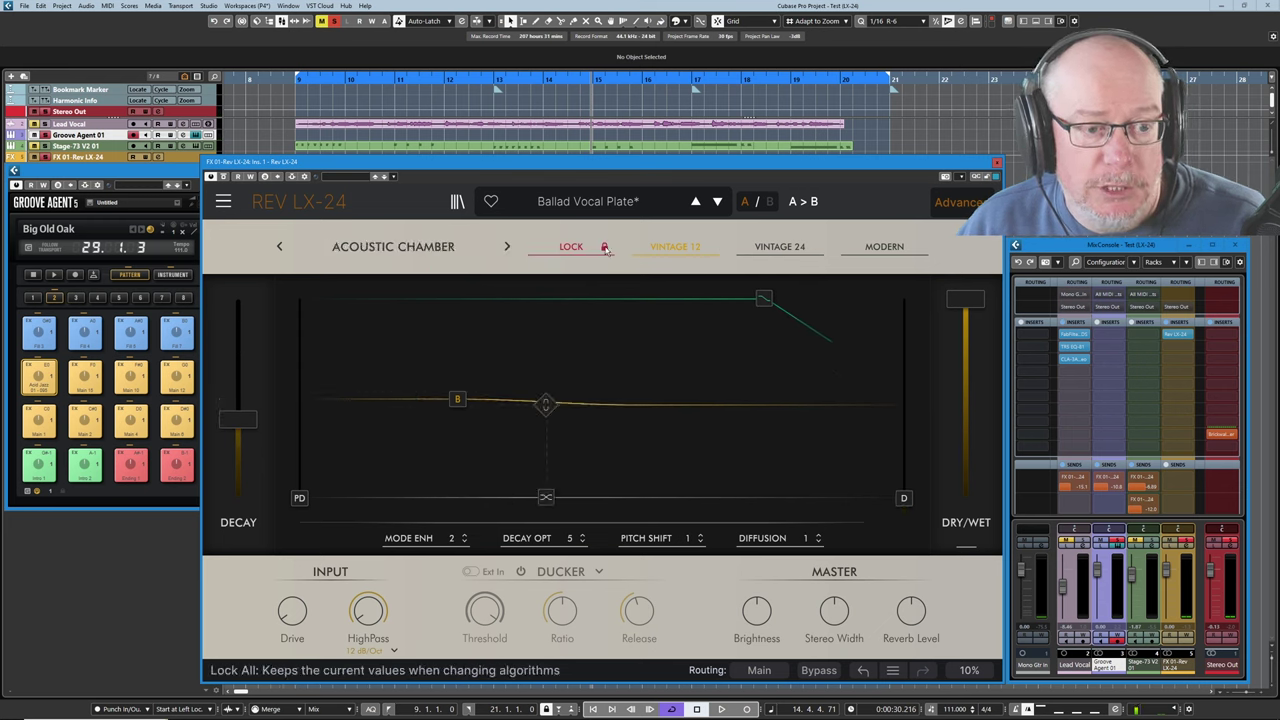
pyautogui.click(507, 247)
pyautogui.click(507, 247)
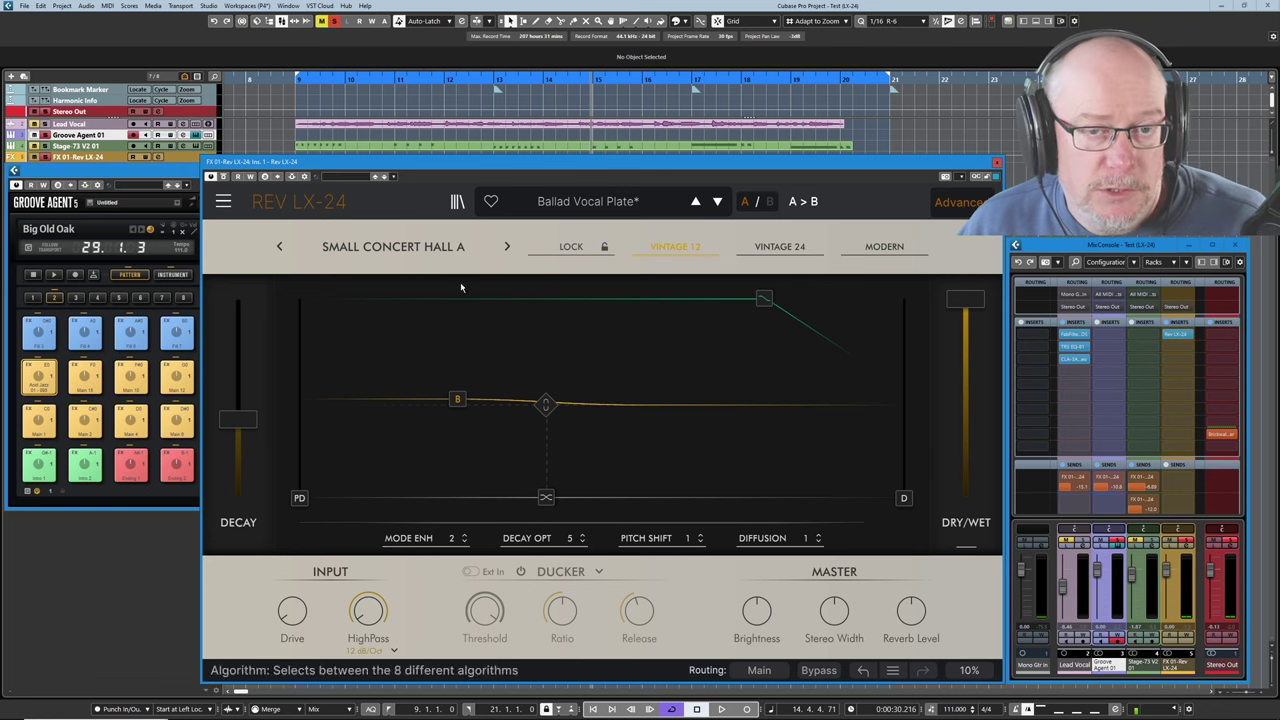
pyautogui.moveTo(826, 617)
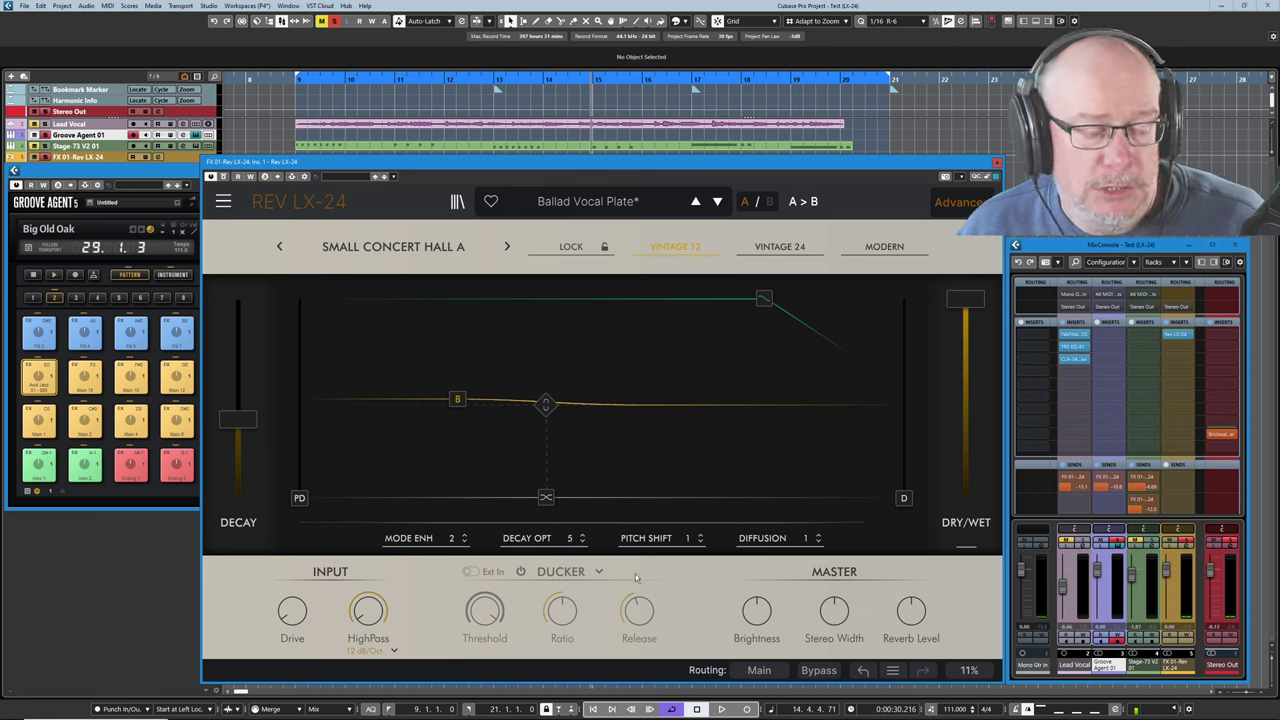
# Start the drum pattern and push the input drive up to 50 dB
pyautogui.moveTo(291, 617)
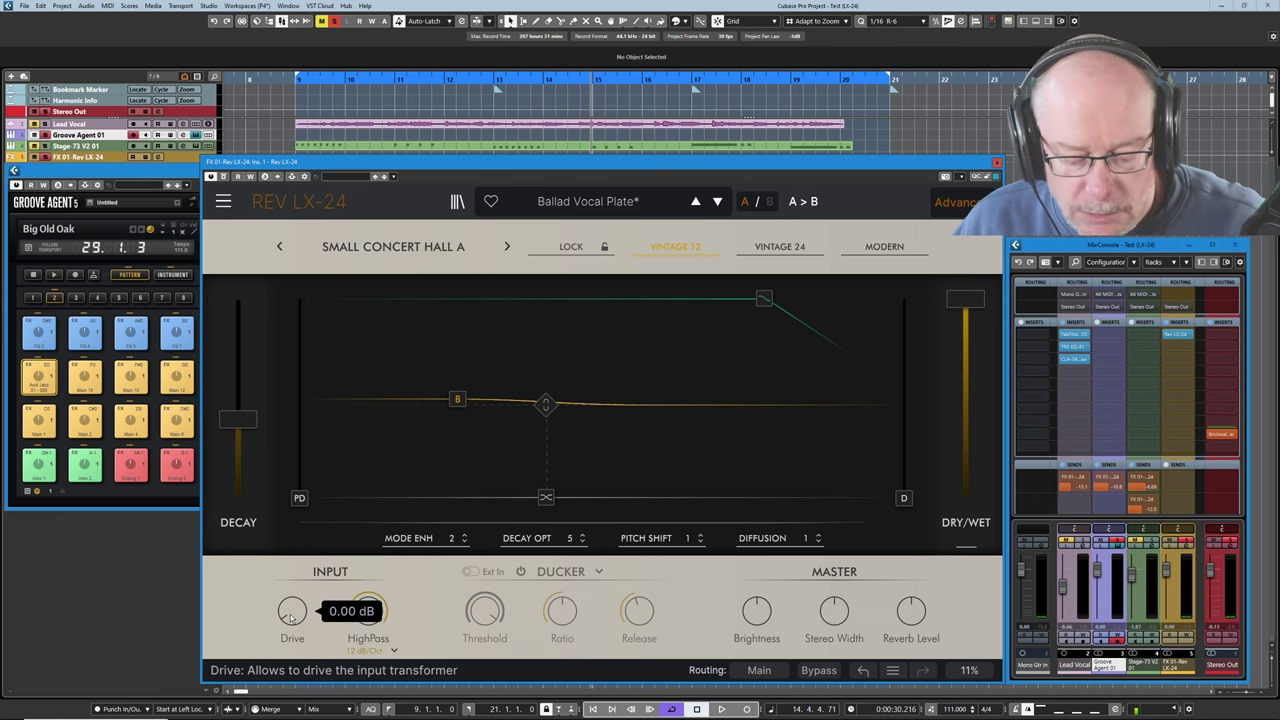
pyautogui.moveTo(291, 617); pyautogui.dragTo(291, 578)
pyautogui.click(85, 377)
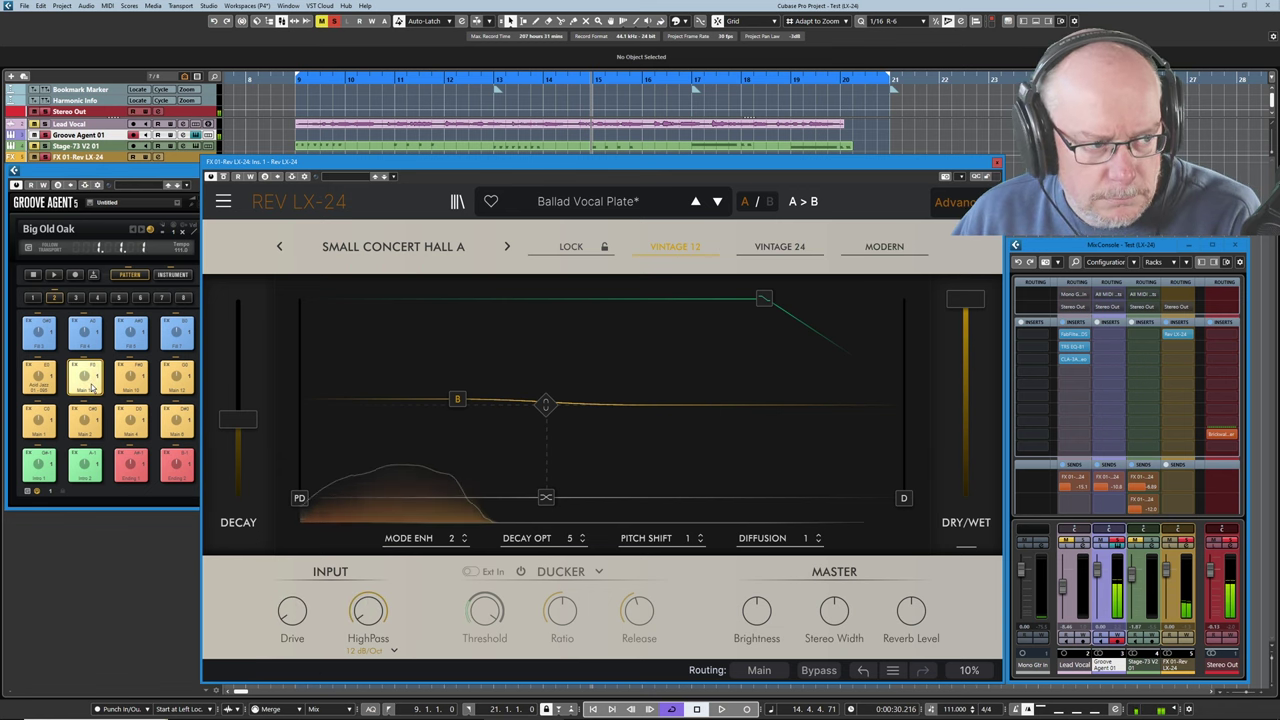
pyautogui.click(53, 275)
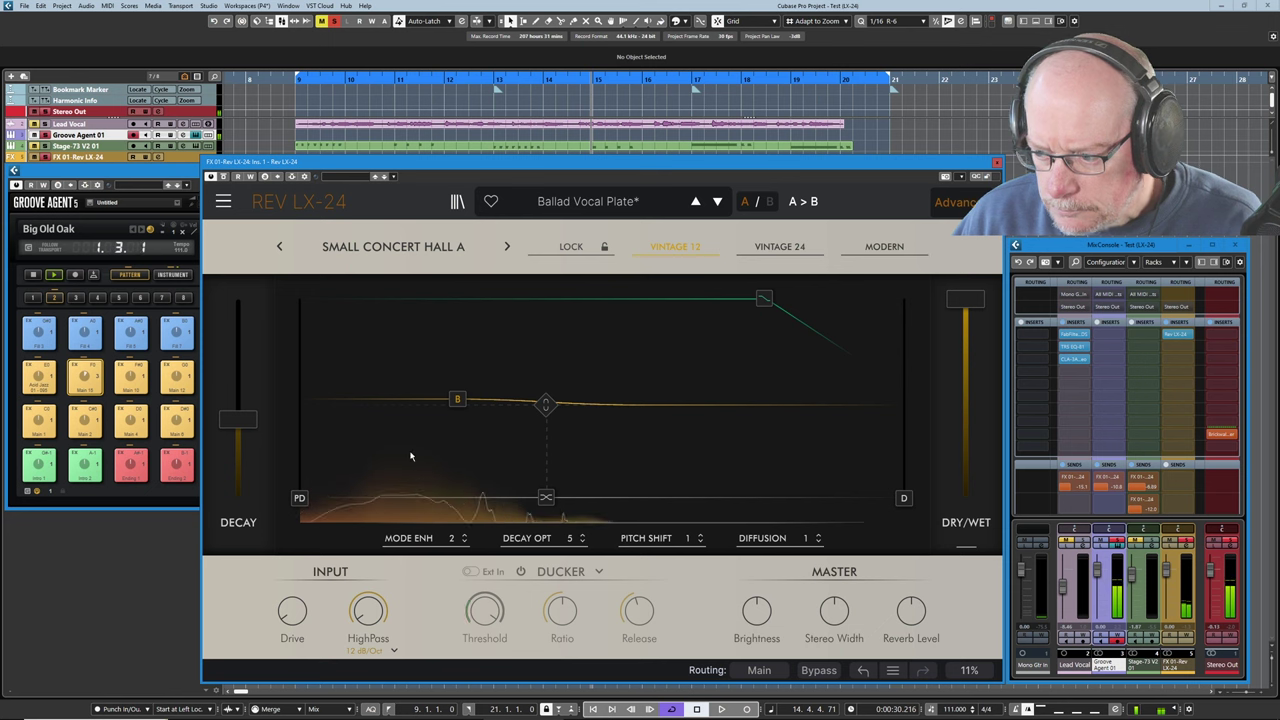
pyautogui.moveTo(292, 612); pyautogui.dragTo(292, 568)
# Set a 24 dB/Oct input high-pass at about 225 Hz and drop the drive to 14.2 dB
pyautogui.moveTo(368, 611); pyautogui.dragTo(368, 552)
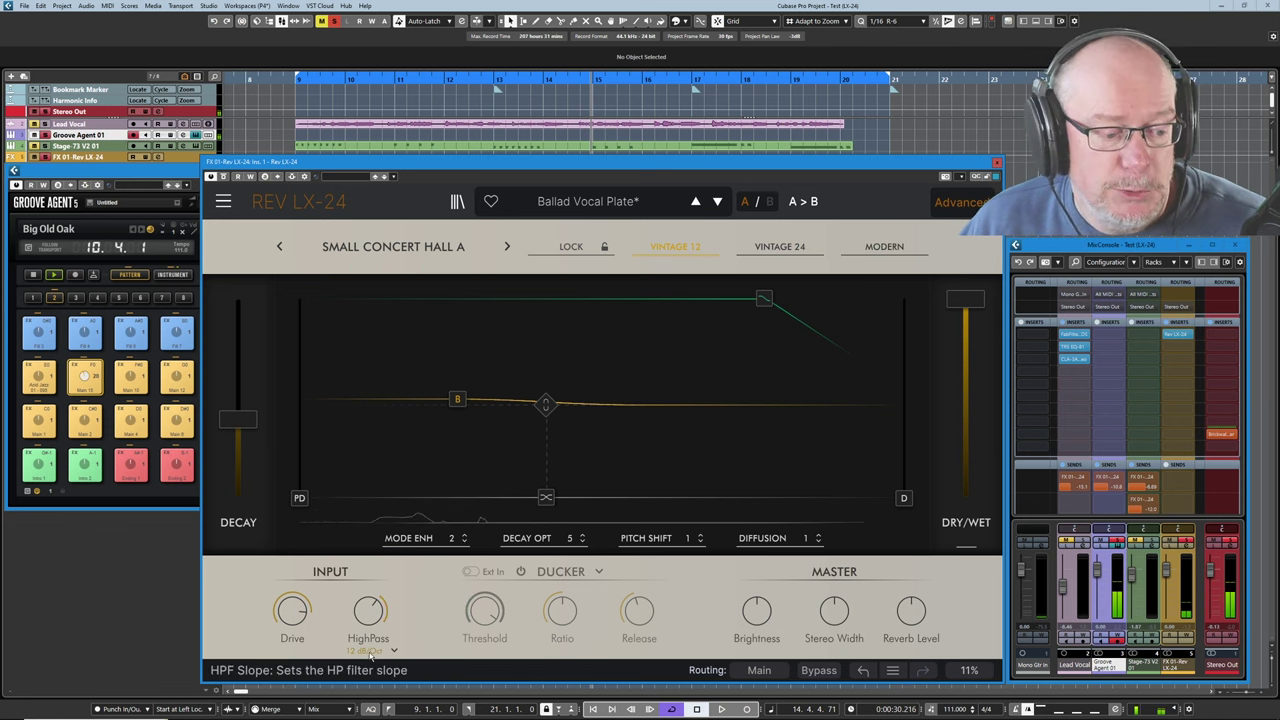
pyautogui.moveTo(368, 615)
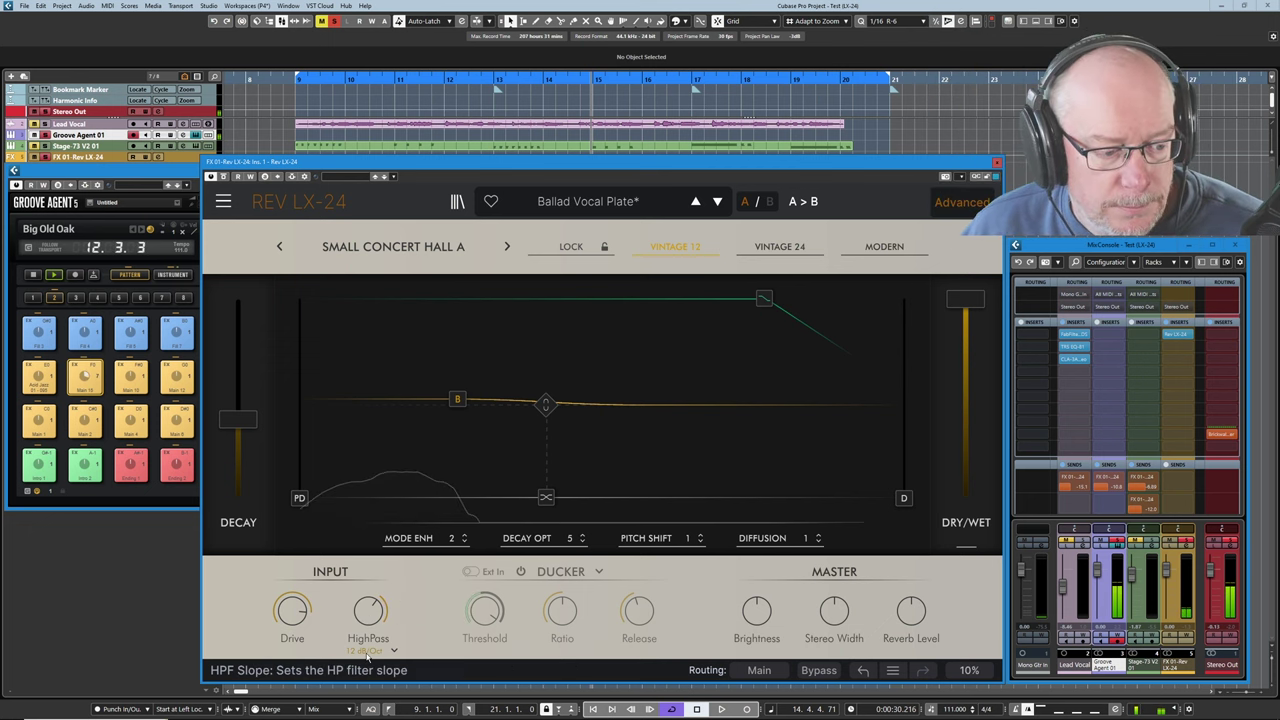
pyautogui.click(367, 651)
pyautogui.click(367, 632)
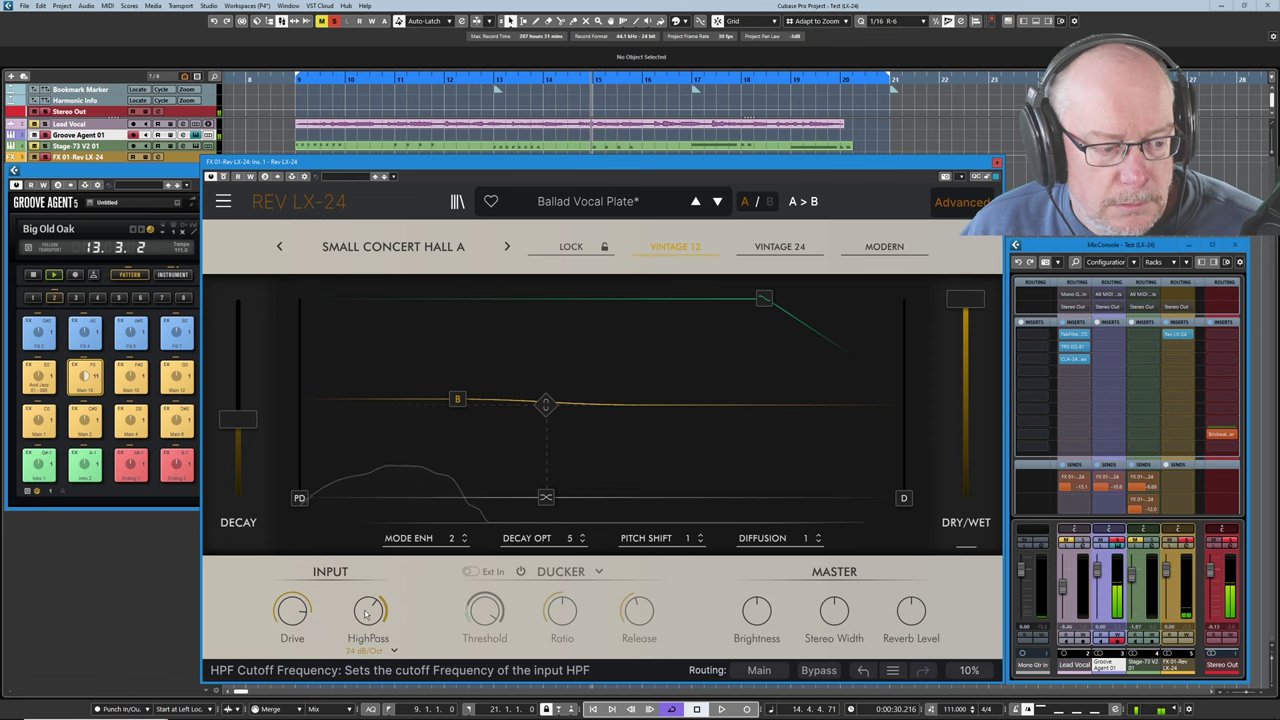
pyautogui.moveTo(368, 613)
pyautogui.moveTo(368, 613); pyautogui.dragTo(368, 639)
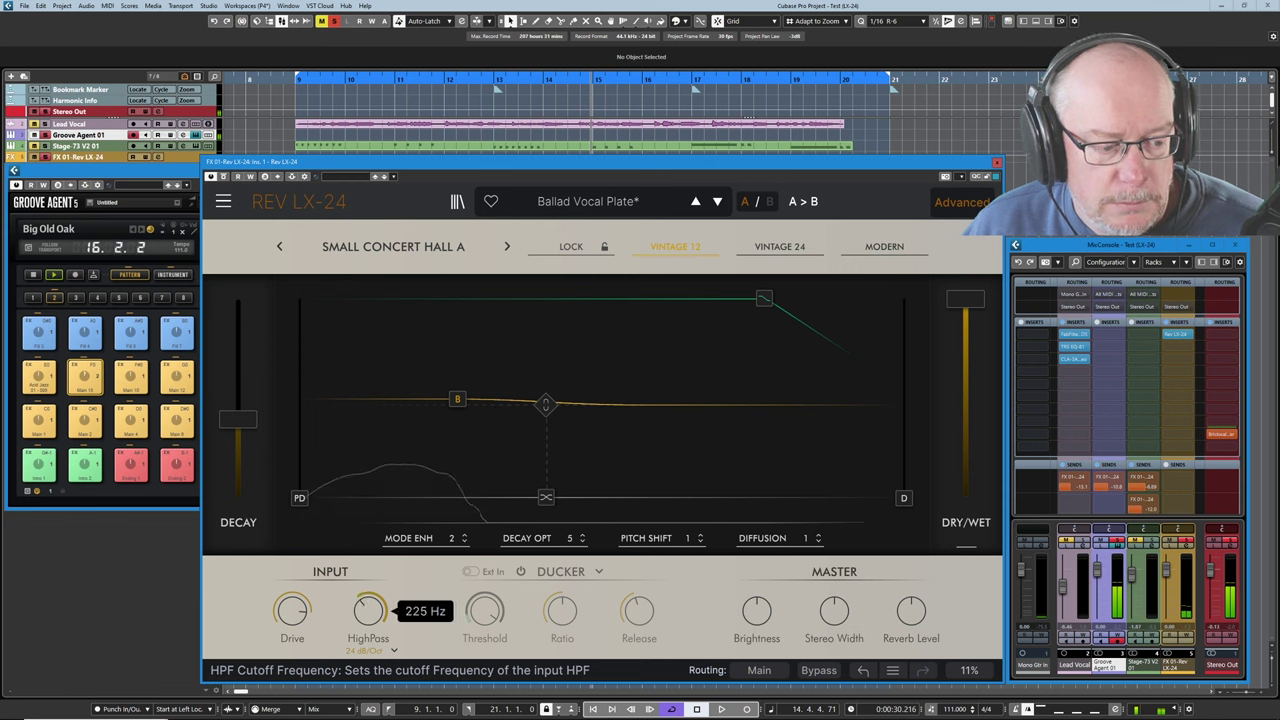
pyautogui.moveTo(292, 610); pyautogui.dragTo(292, 650)
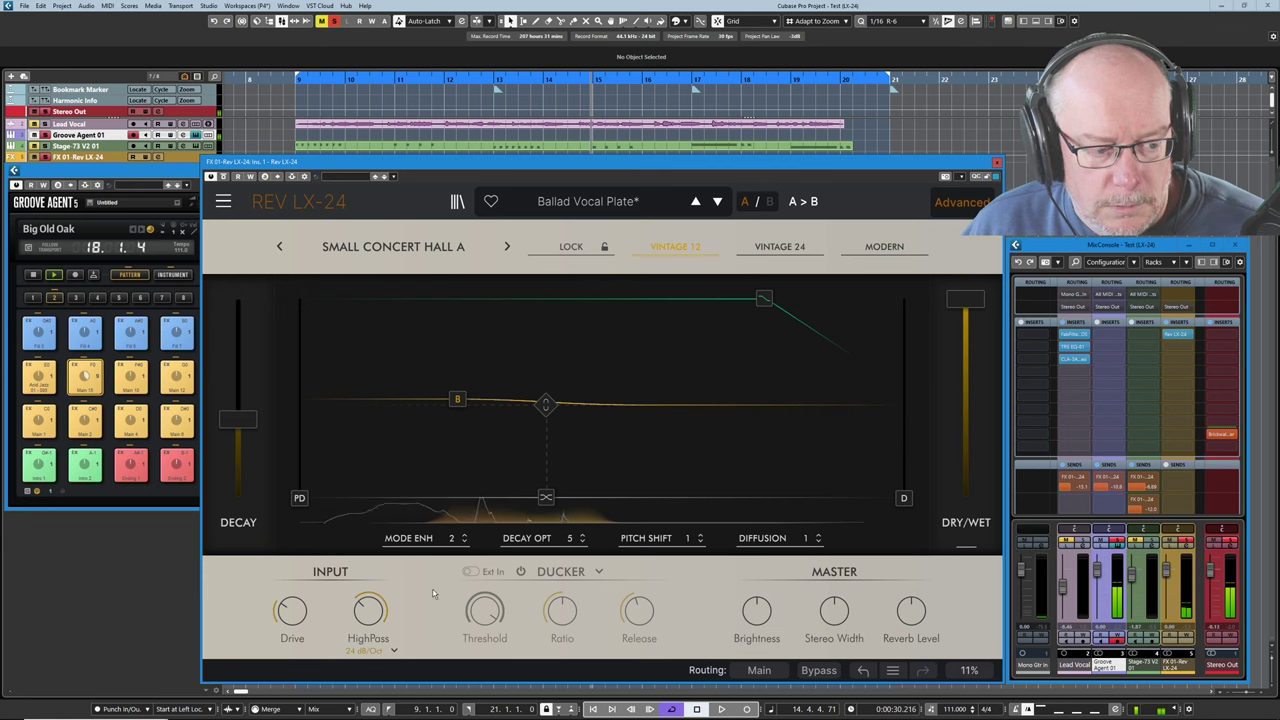
# Keep the dynamics mode on Ducker, select the Lead Vocal track, and start project playback
pyautogui.click(599, 572)
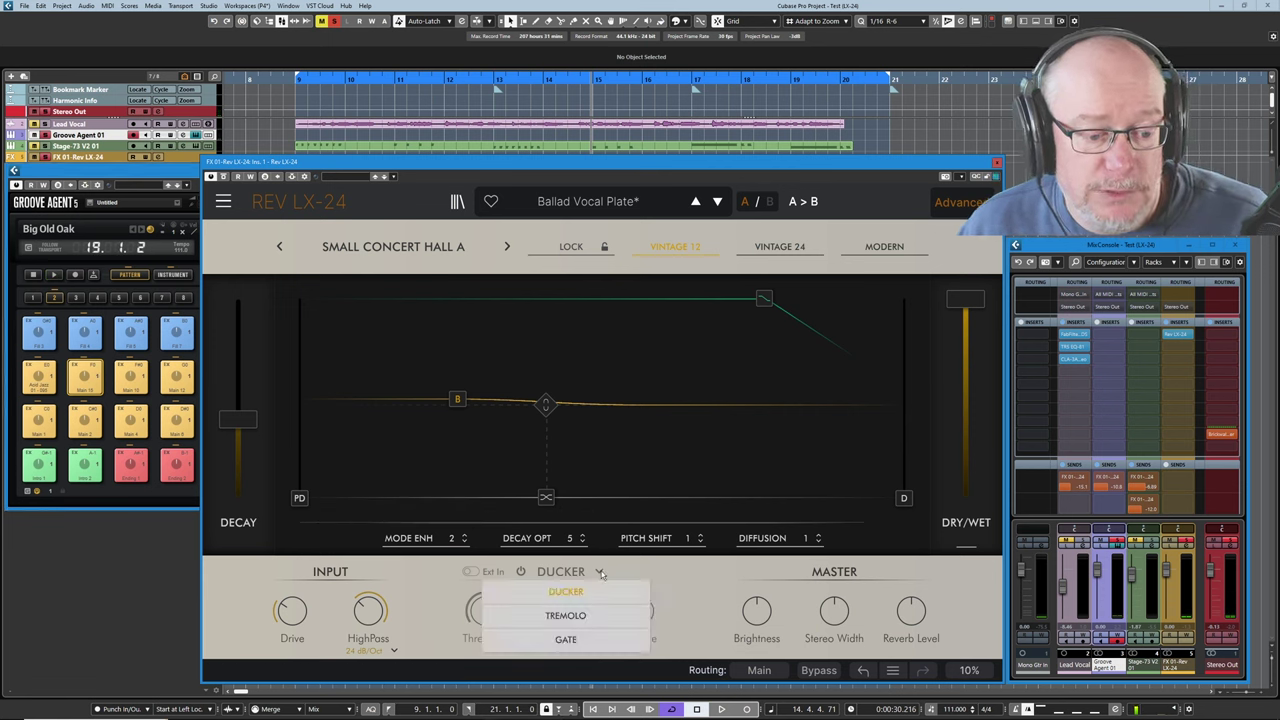
pyautogui.click(680, 562)
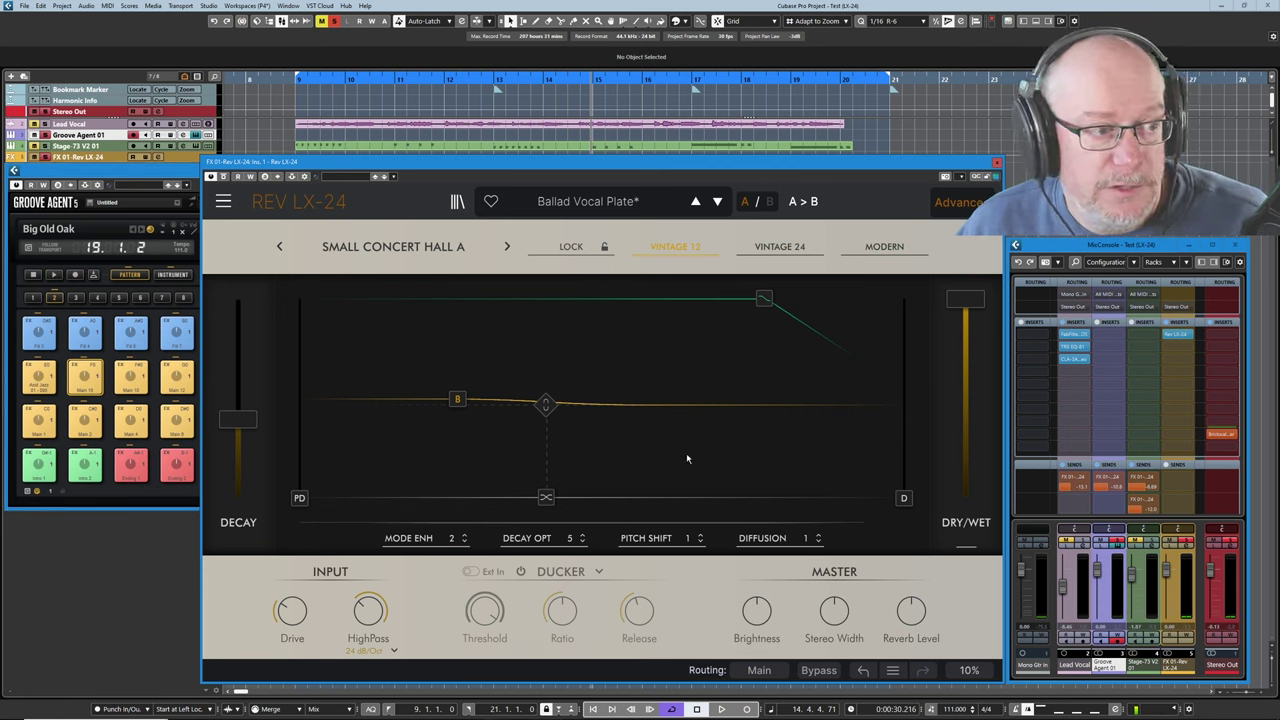
pyautogui.click(65, 124)
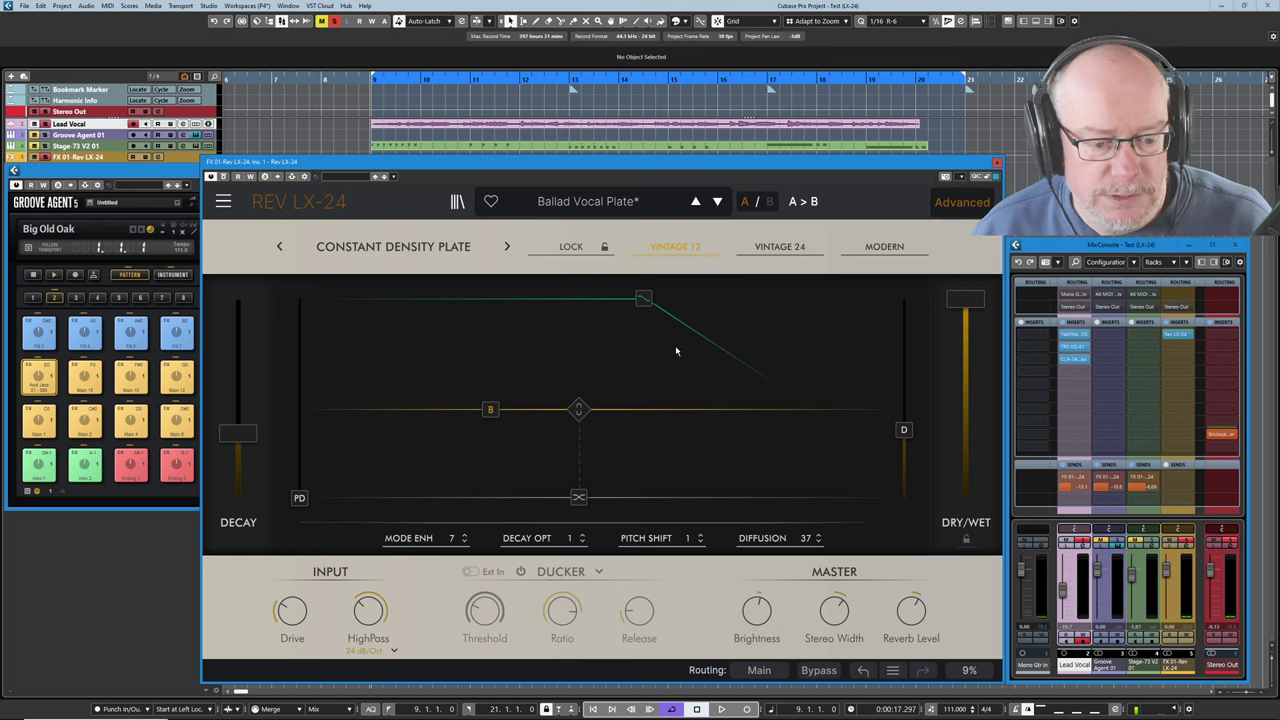
pyautogui.click(721, 709)
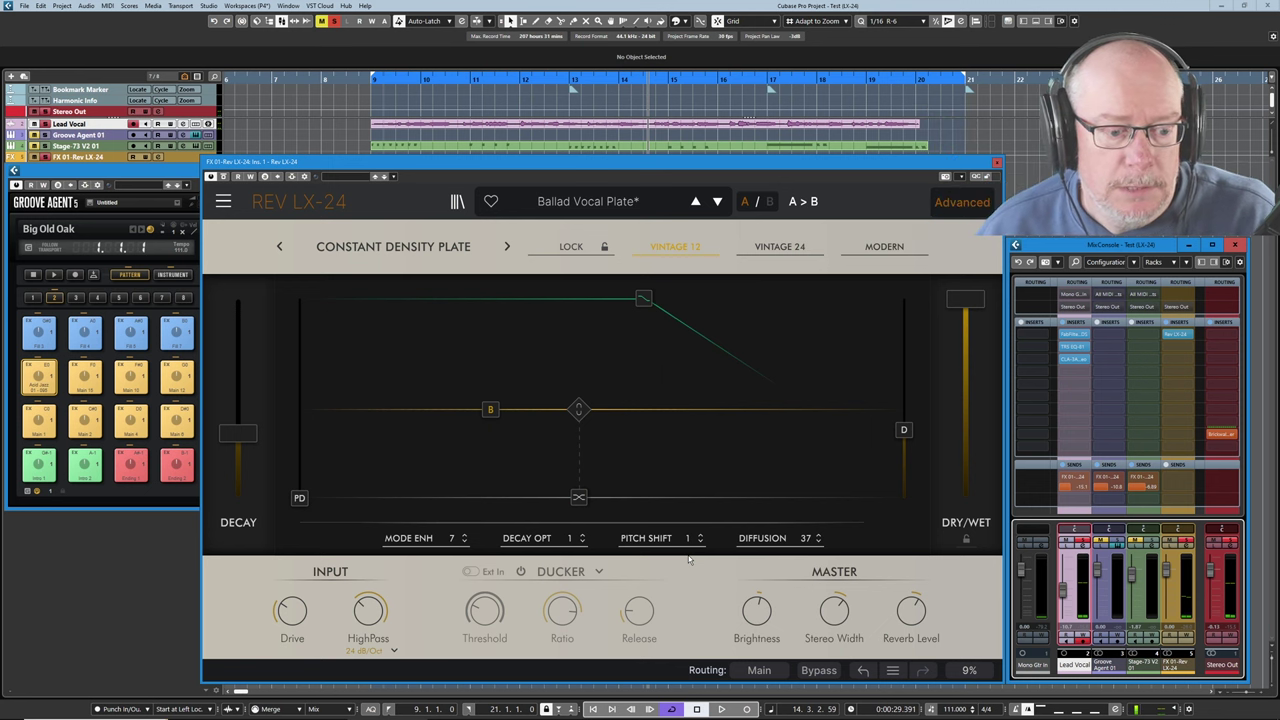
# Enable the ducker, lower its ratio to 6.40, play back, and switch it to external side-chain input
pyautogui.click(520, 572)
pyautogui.moveTo(486, 610)
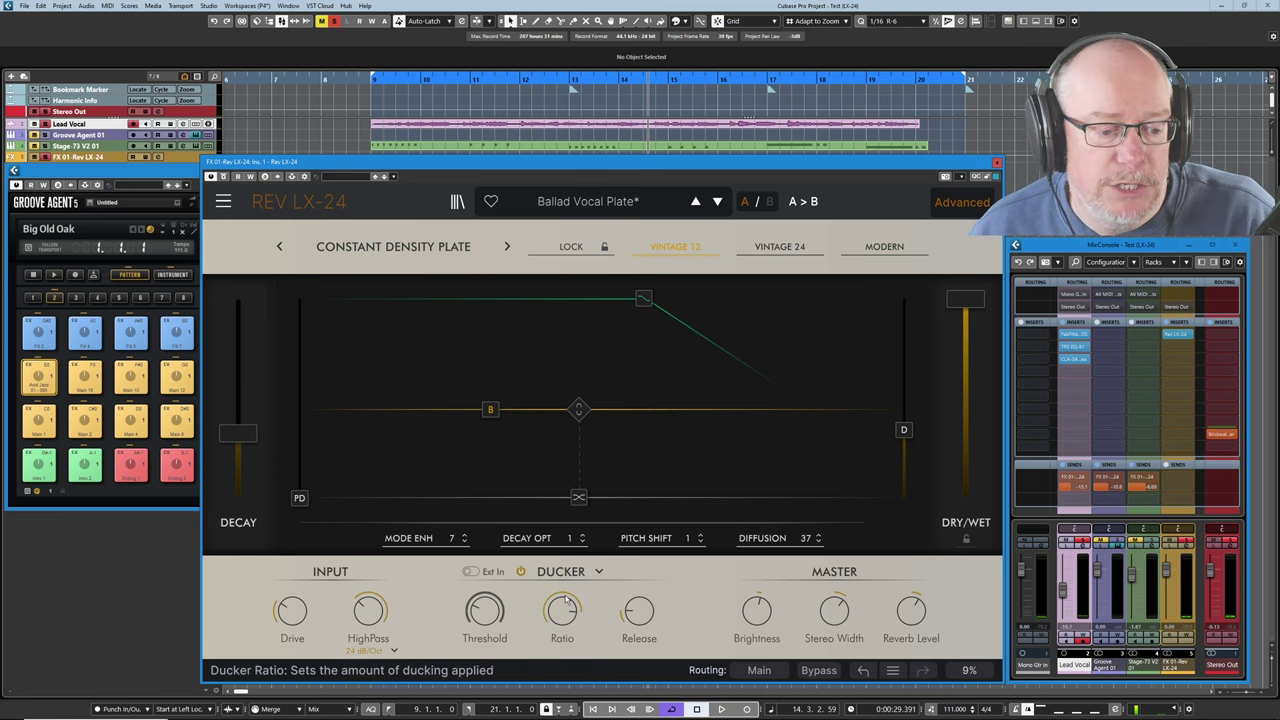
pyautogui.moveTo(562, 612)
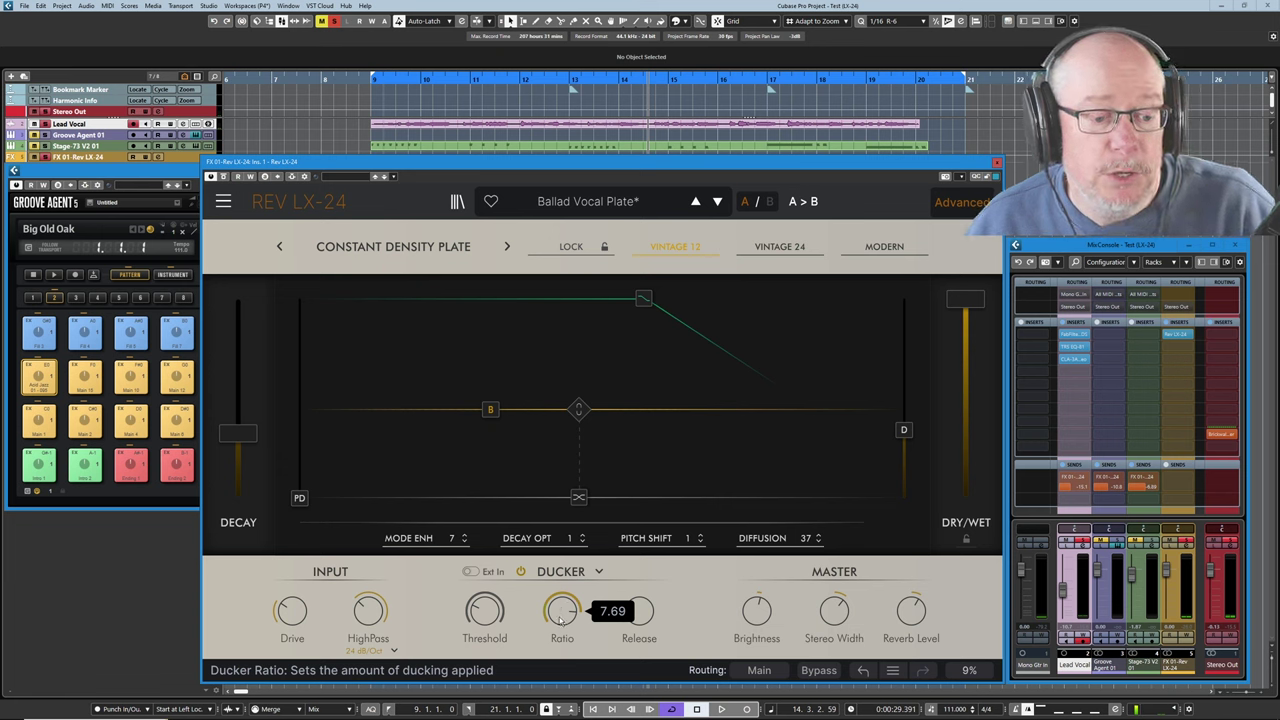
pyautogui.scroll(-3, 561, 619)
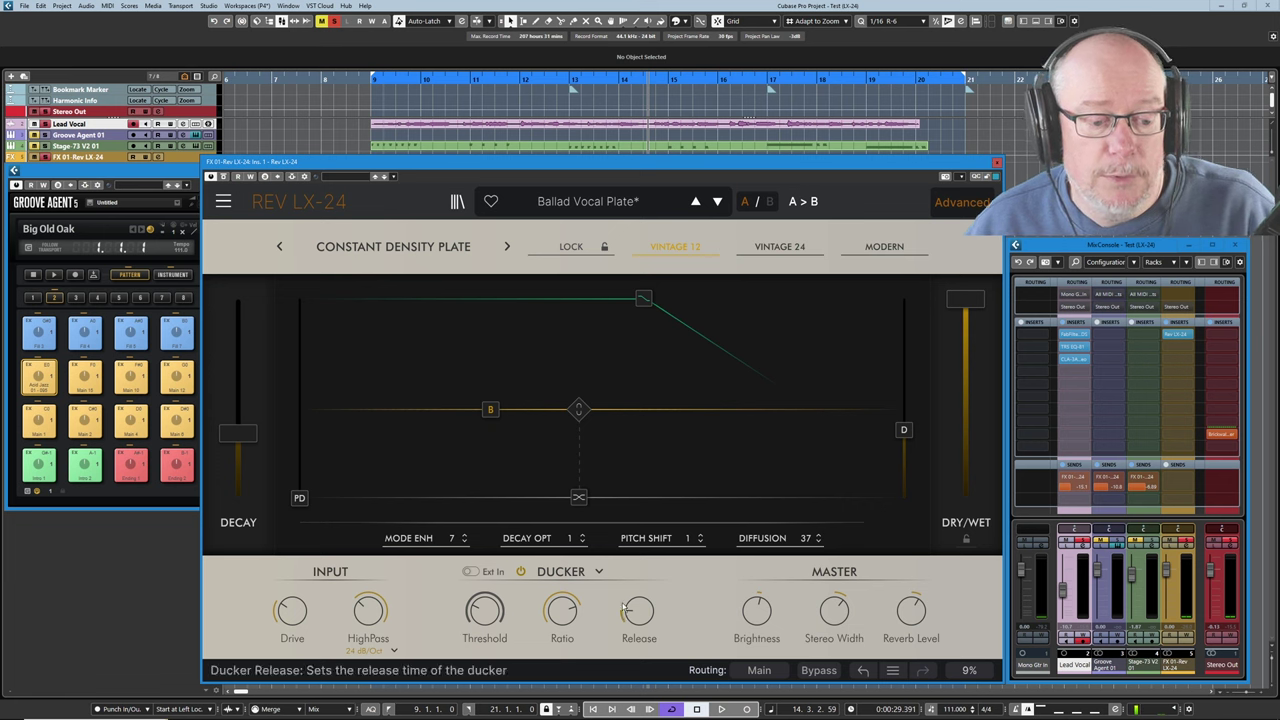
pyautogui.moveTo(634, 612)
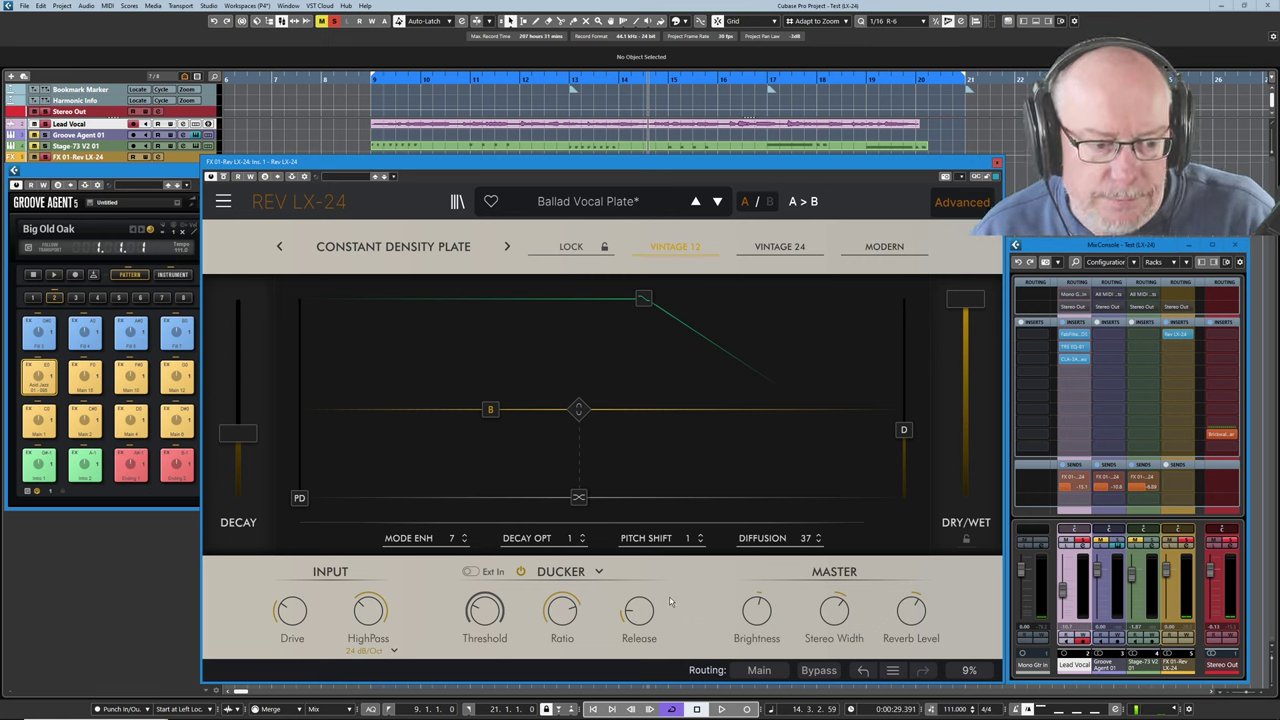
pyautogui.press('space')
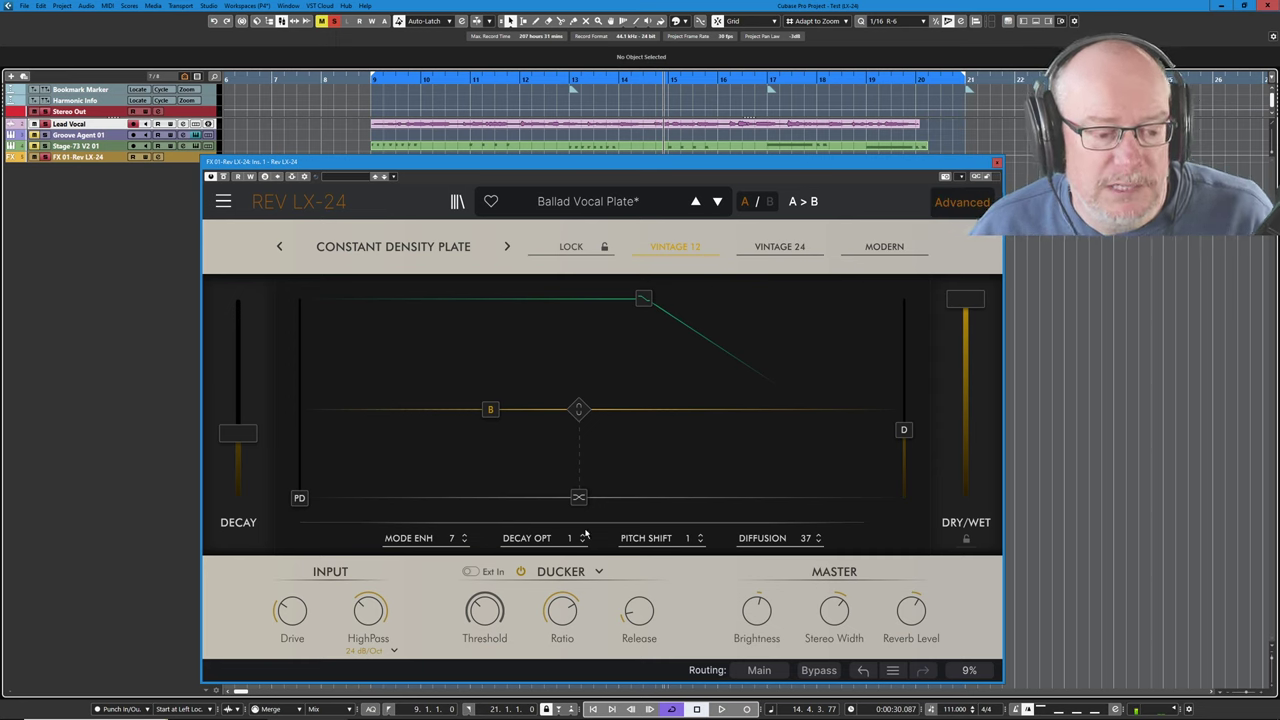
pyautogui.click(470, 571)
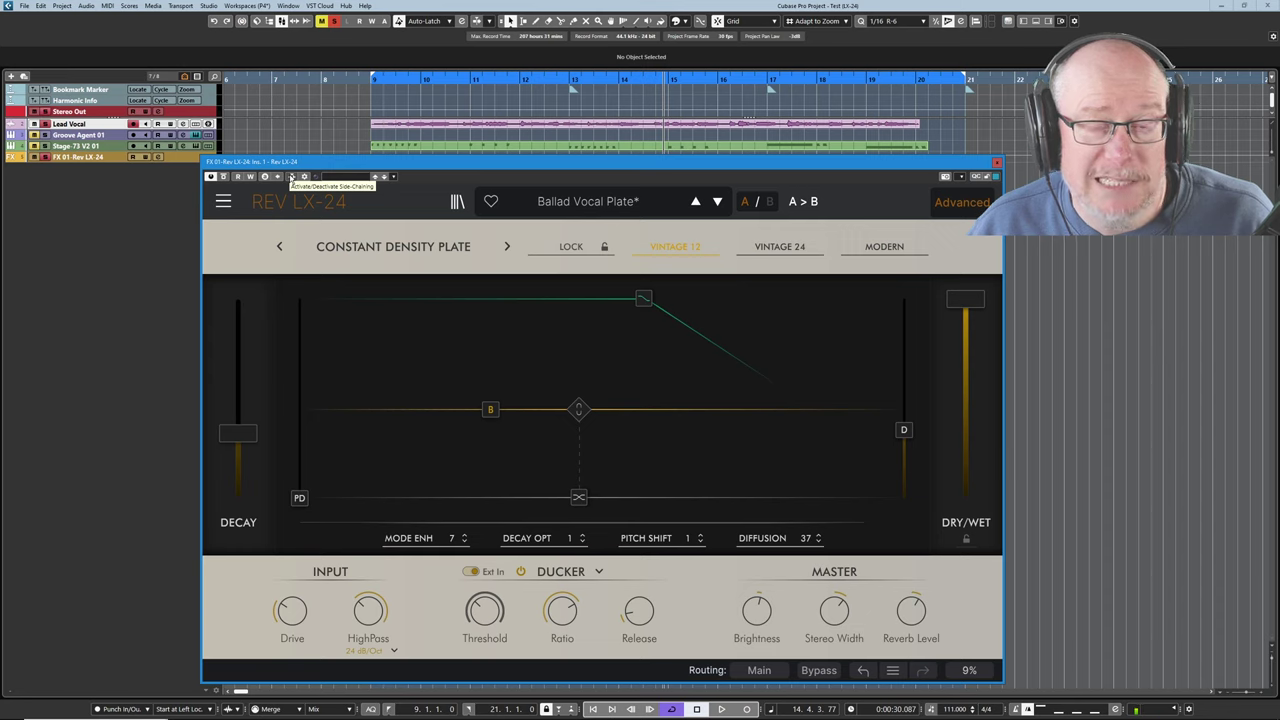
# Add Lead Vocal as the side-chain source feeding Rev LX-24's ducker
pyautogui.click(291, 177)
pyautogui.click(304, 177)
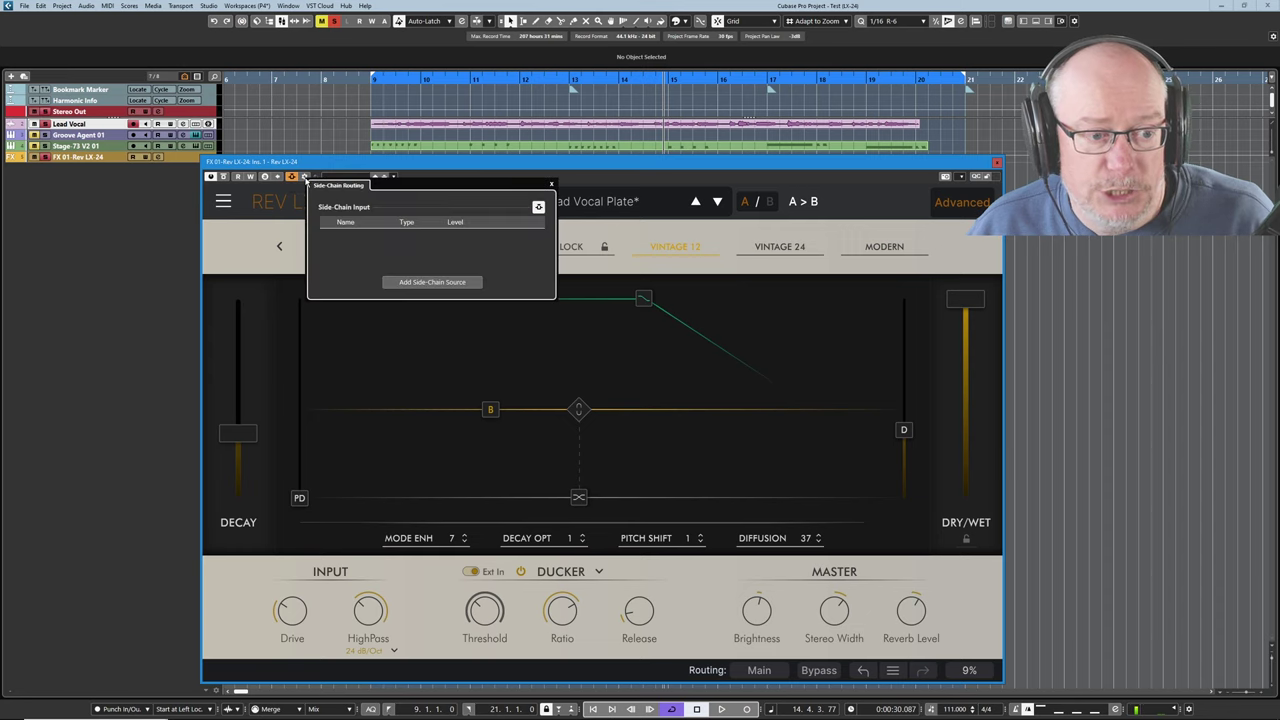
pyautogui.click(433, 283)
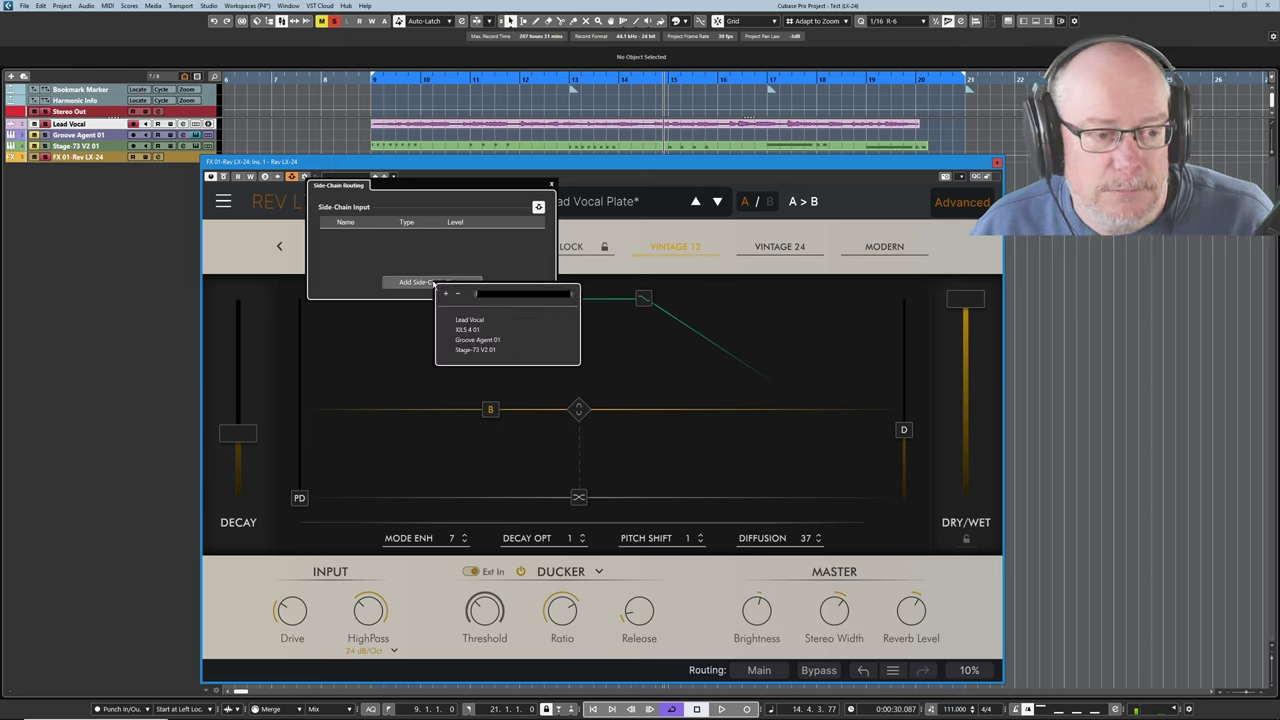
pyautogui.click(470, 321)
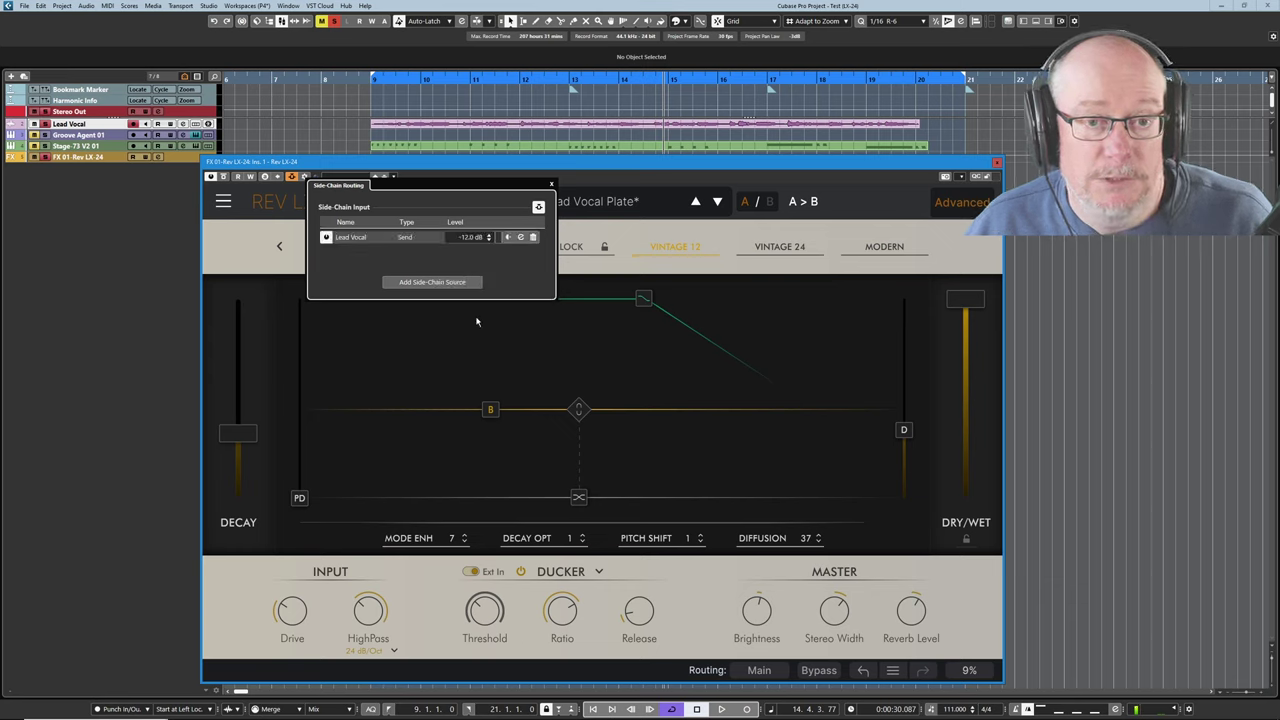
pyautogui.click(551, 186)
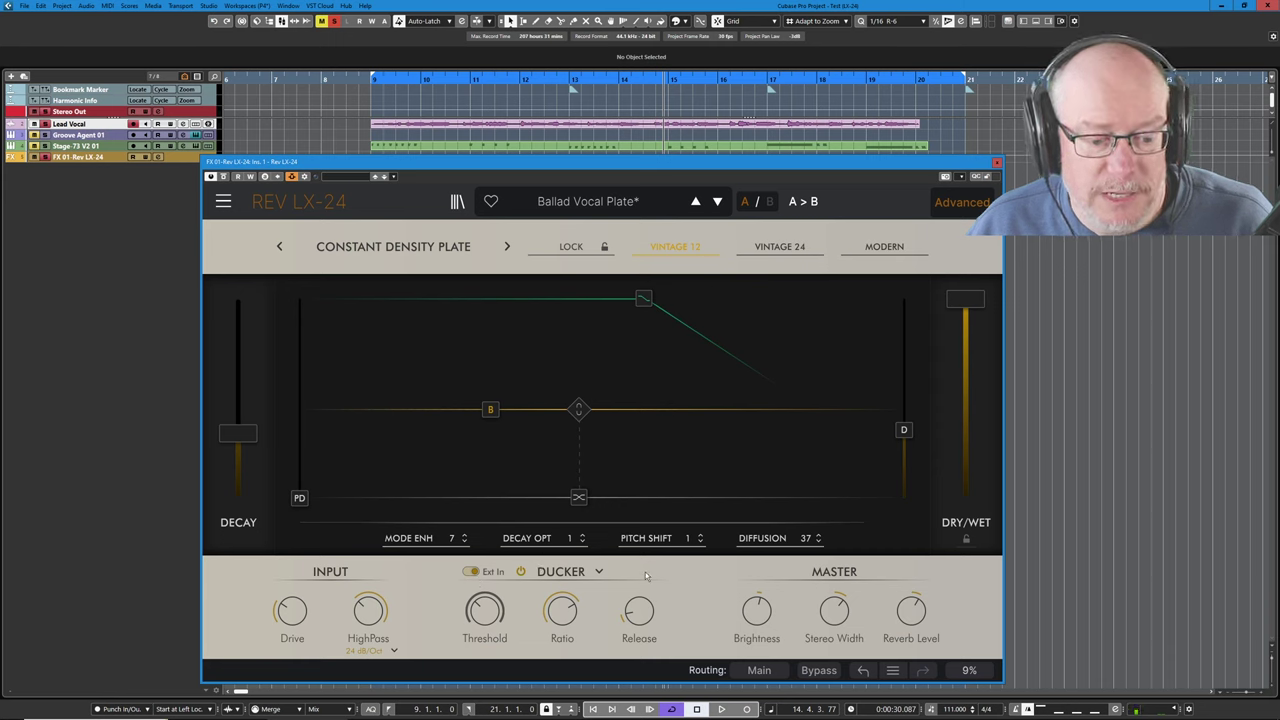
# During playback, lower Ducker Threshold to -63.8 dB and raise Ratio to 7.95, then stop
pyautogui.press('space')
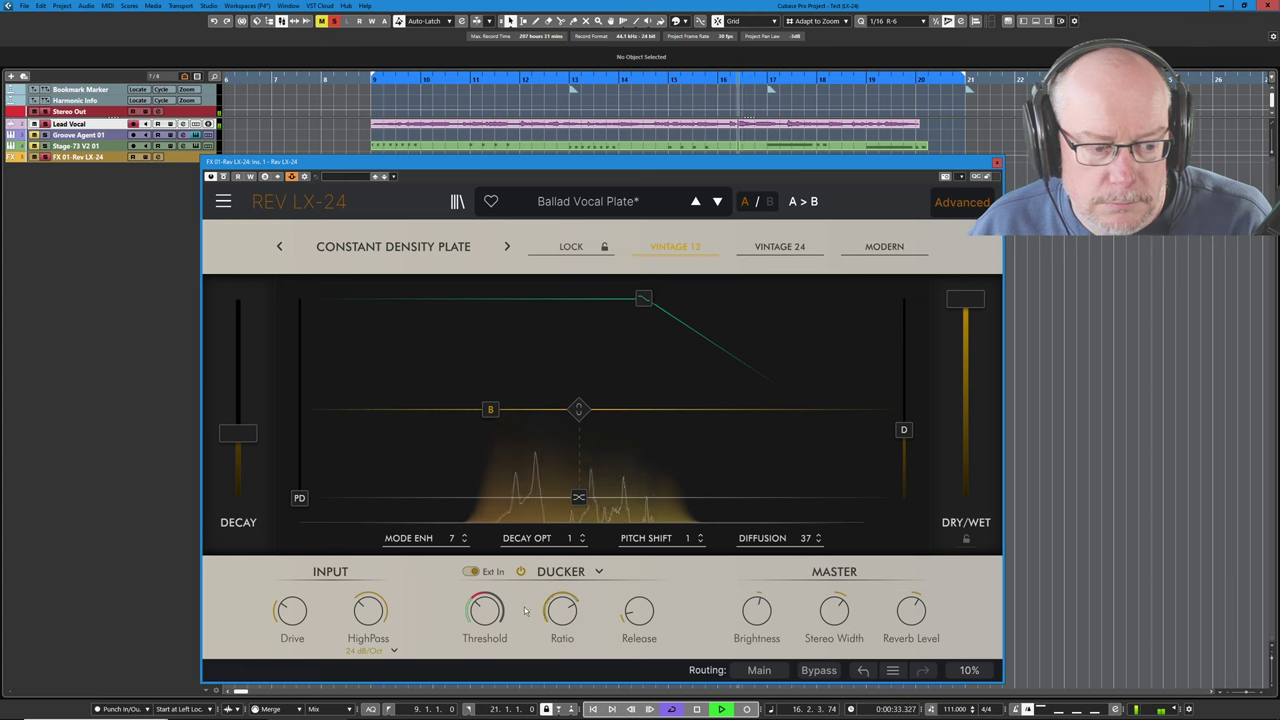
pyautogui.moveTo(490, 610)
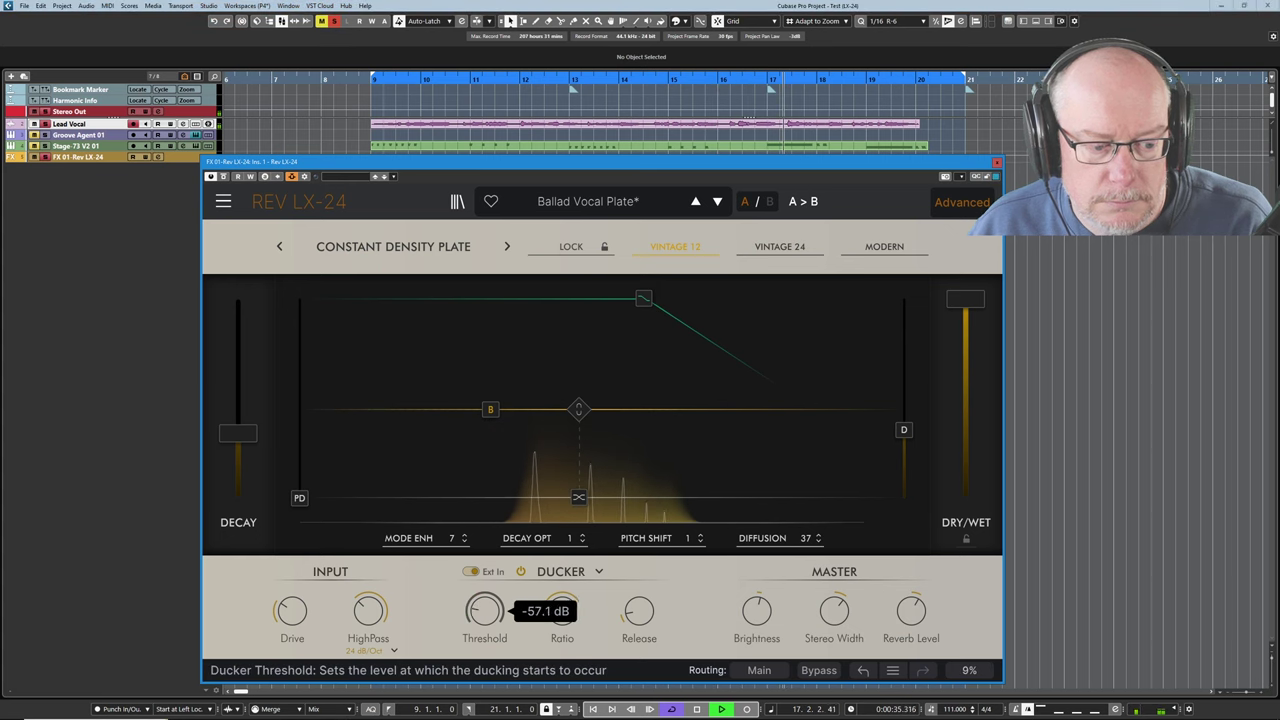
pyautogui.scroll(-4, 490, 610)
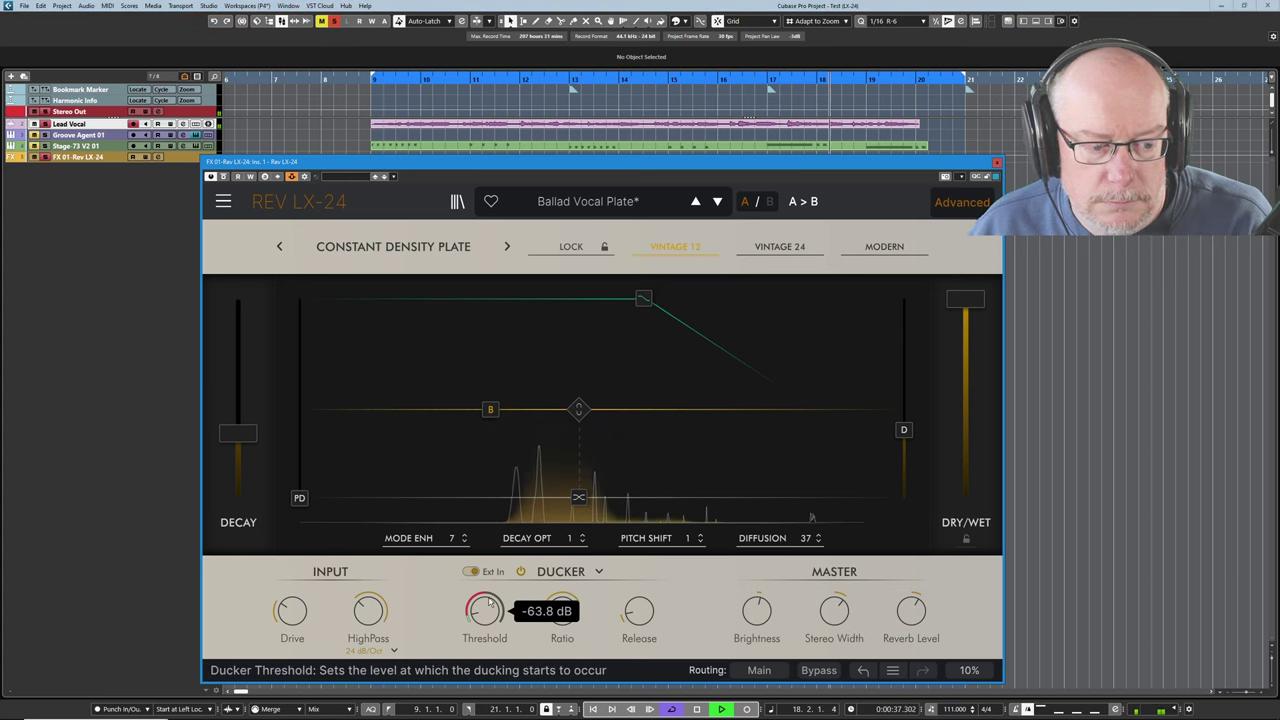
pyautogui.scroll(5, 568, 605)
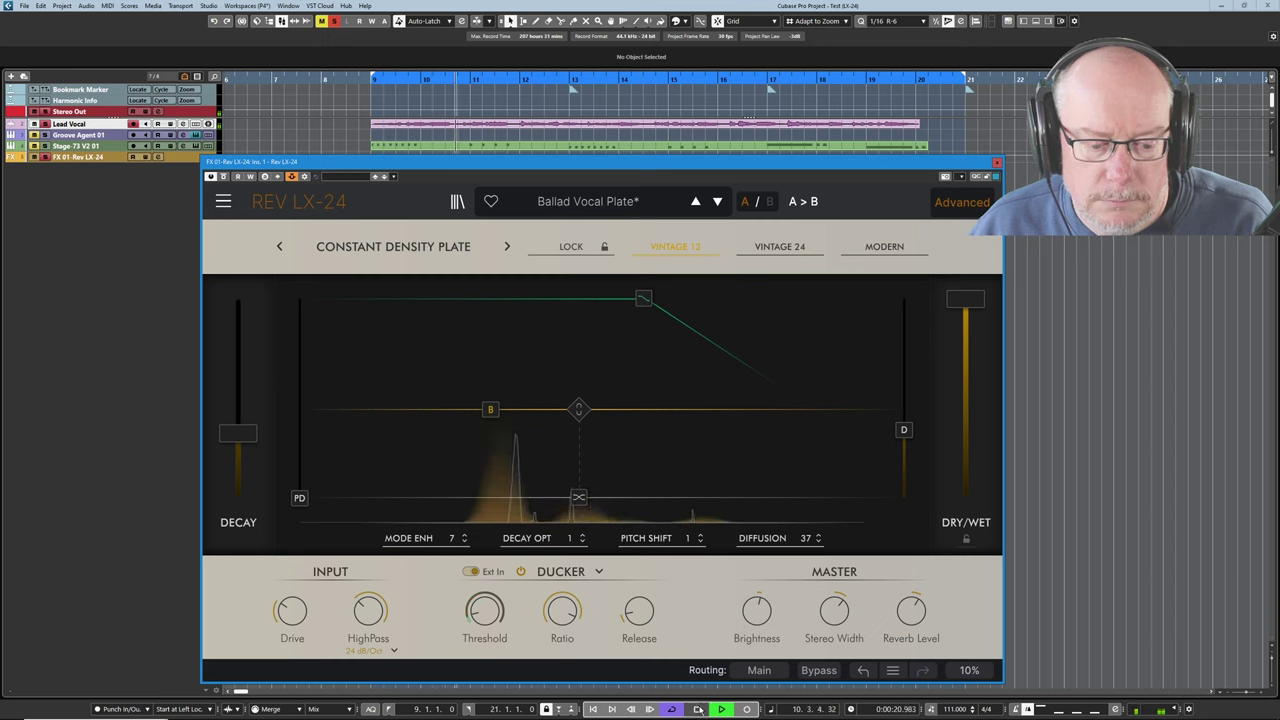
pyautogui.click(698, 709)
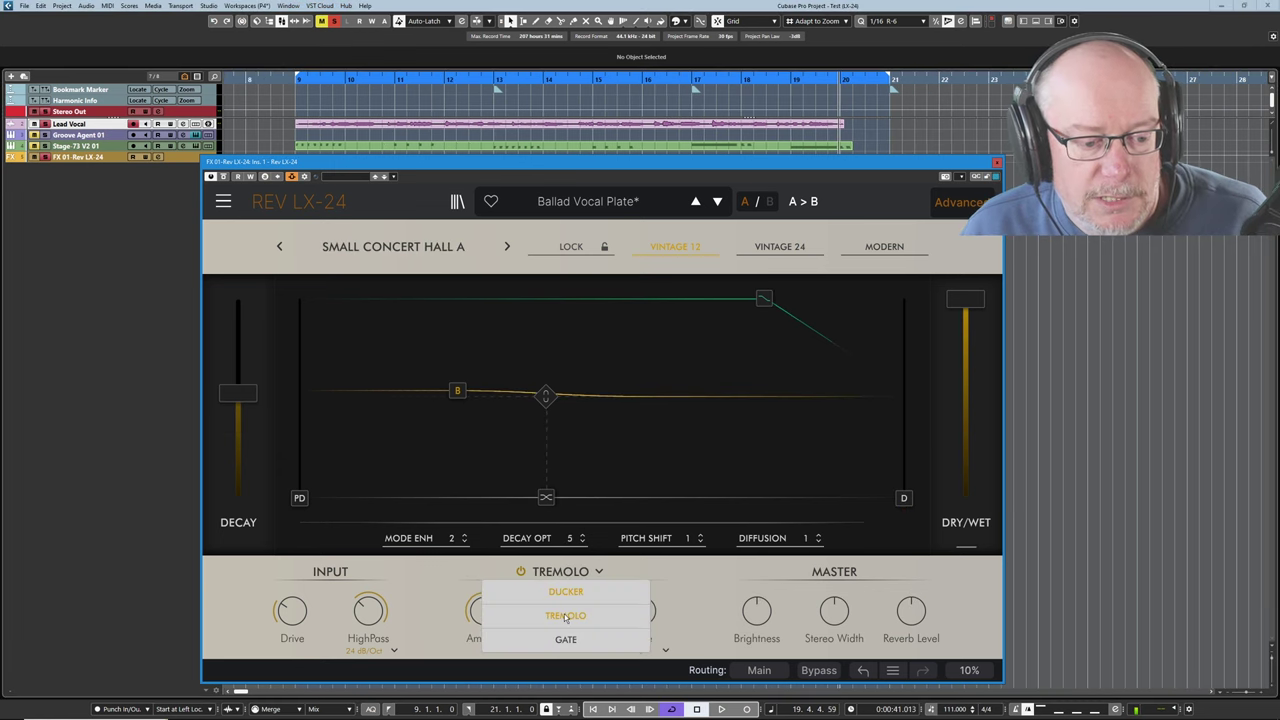
# Switch the effect section to Tremolo with Square Inv shape and Sync All rate
pyautogui.click(563, 614)
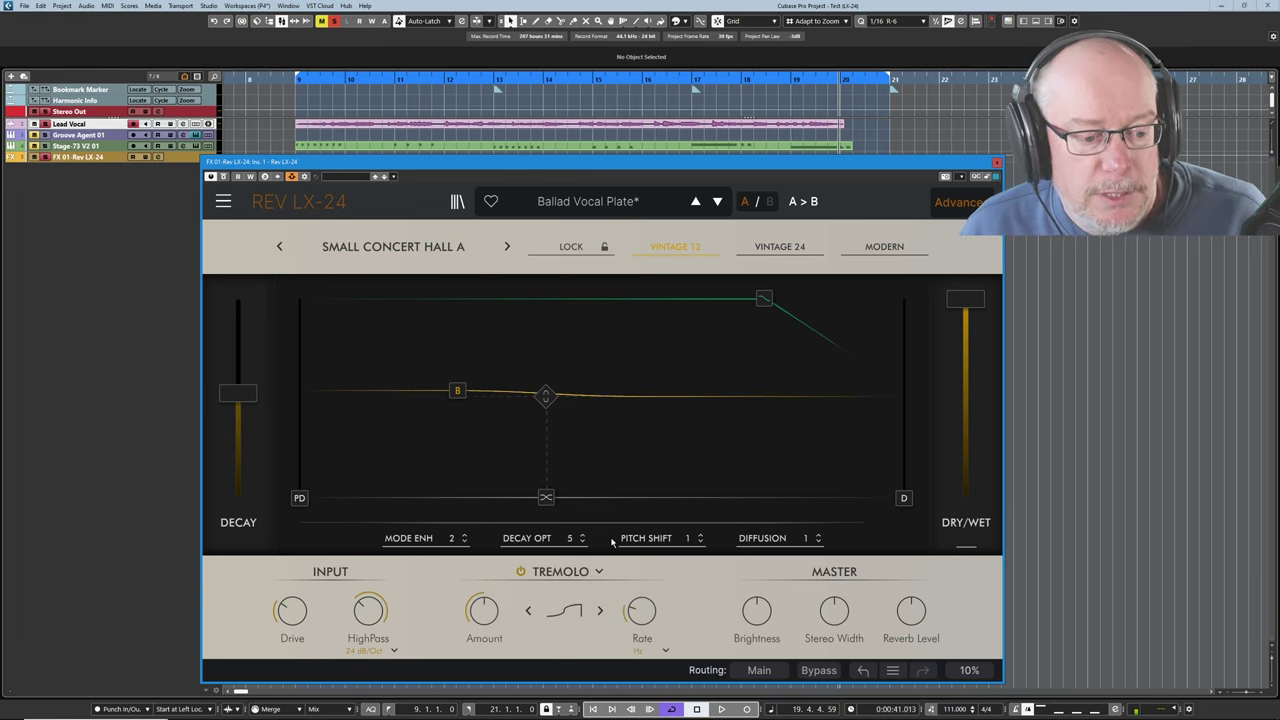
pyautogui.click(566, 612)
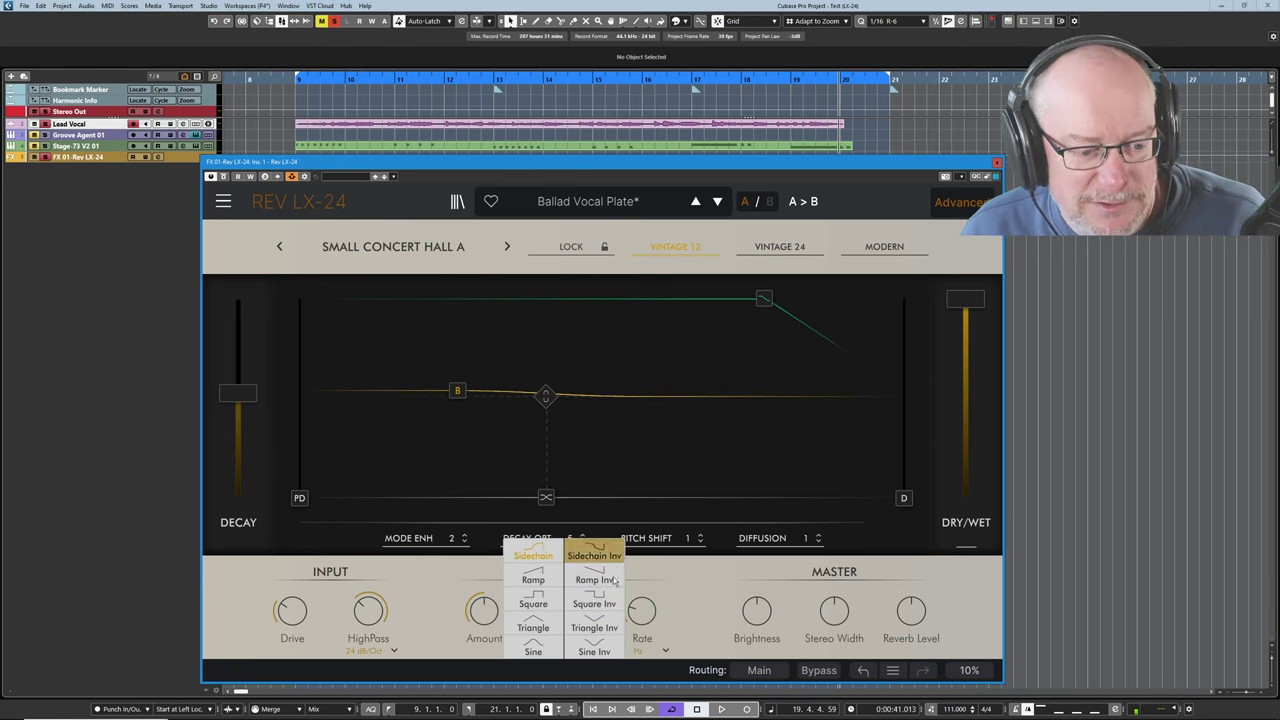
pyautogui.click(612, 605)
pyautogui.click(641, 652)
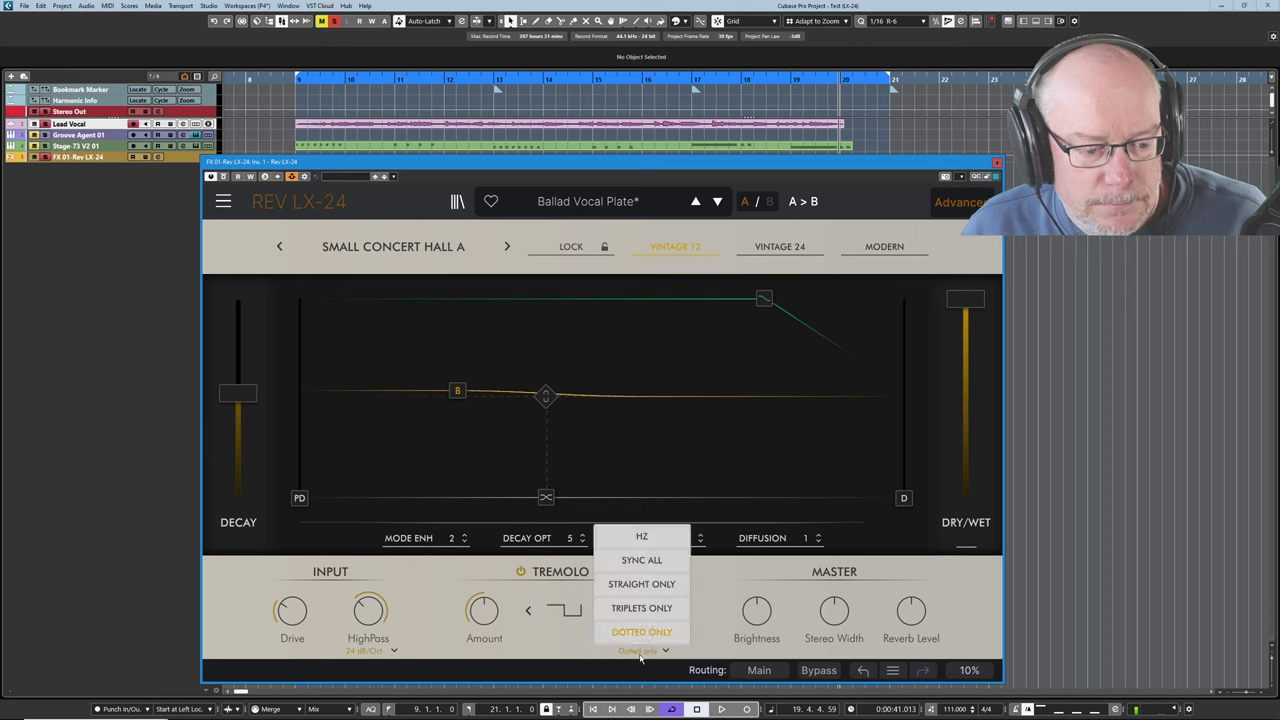
pyautogui.click(641, 560)
# Play the Groove Agent drum pattern and set the tremolo Amount to about 71.7%
pyautogui.moveTo(643, 603)
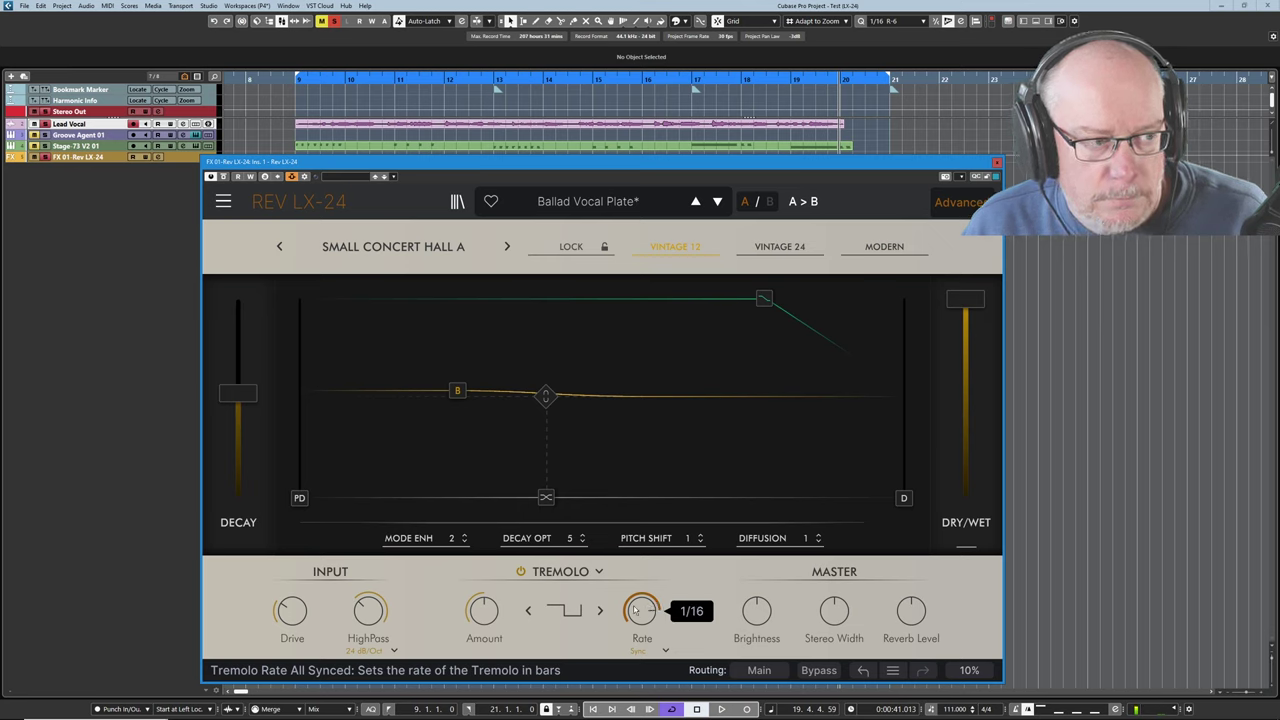
pyautogui.click(80, 134)
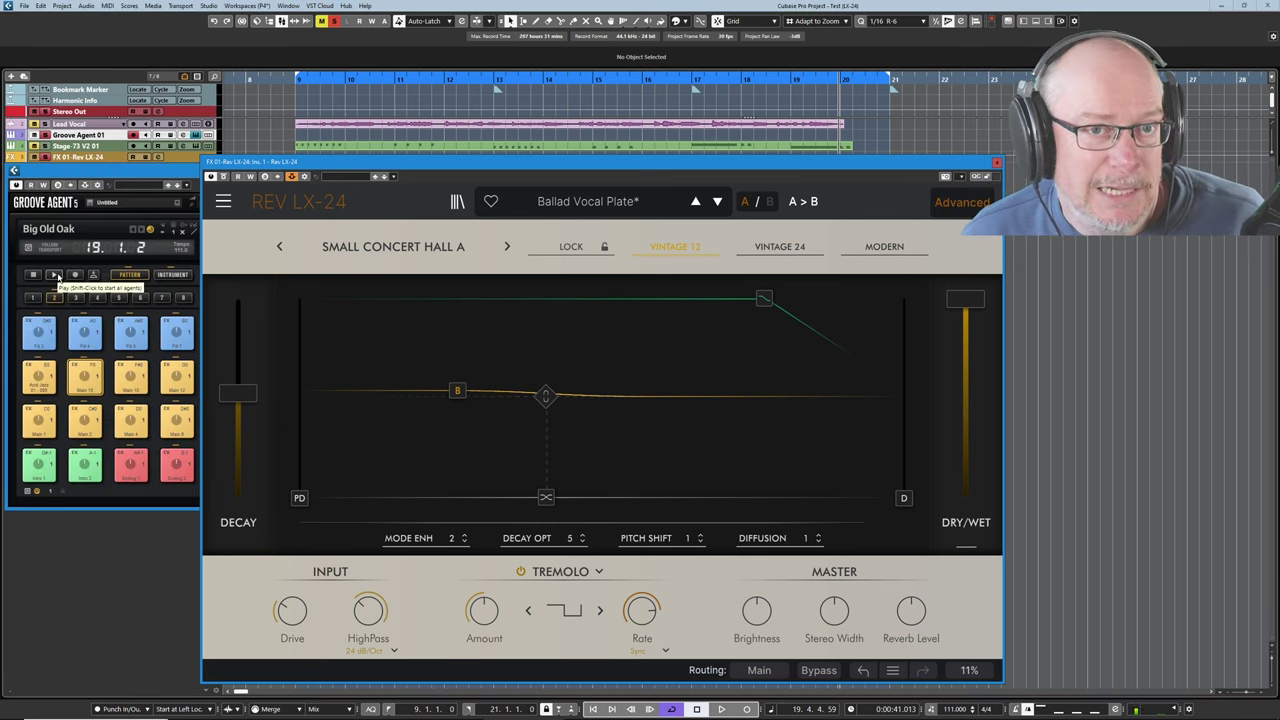
pyautogui.click(57, 277)
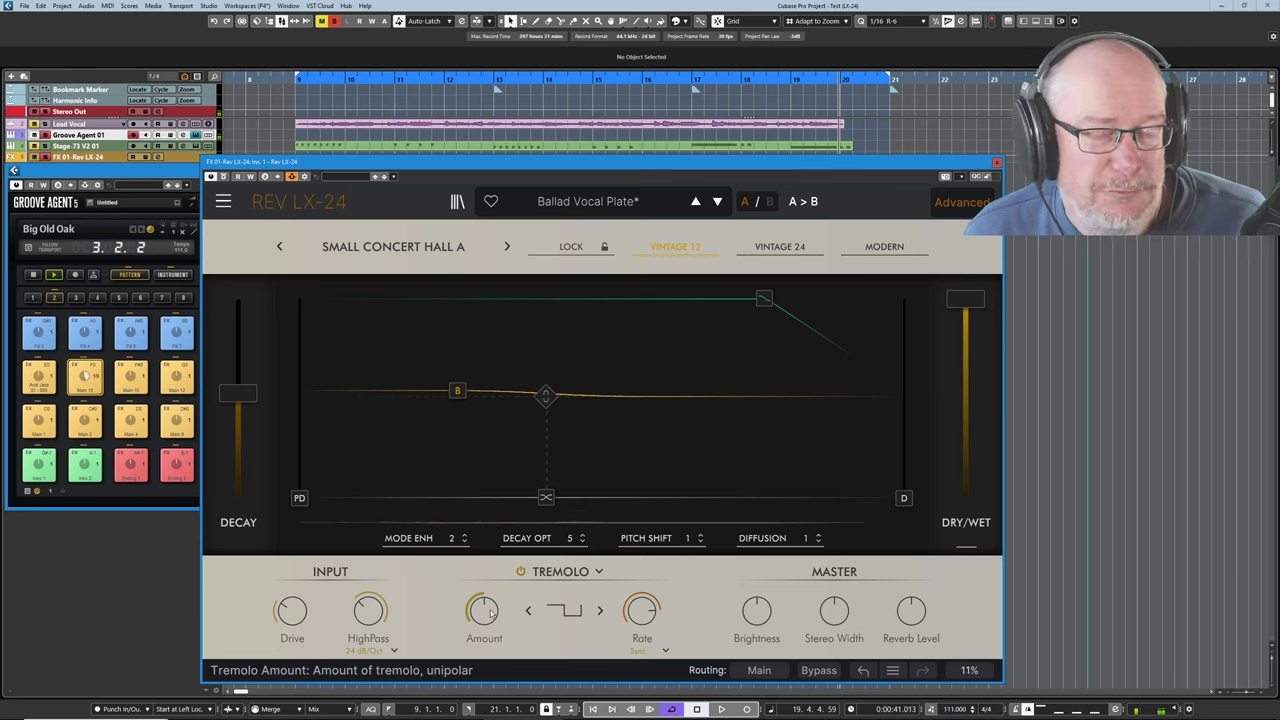
pyautogui.moveTo(490, 614); pyautogui.dragTo(490, 599)
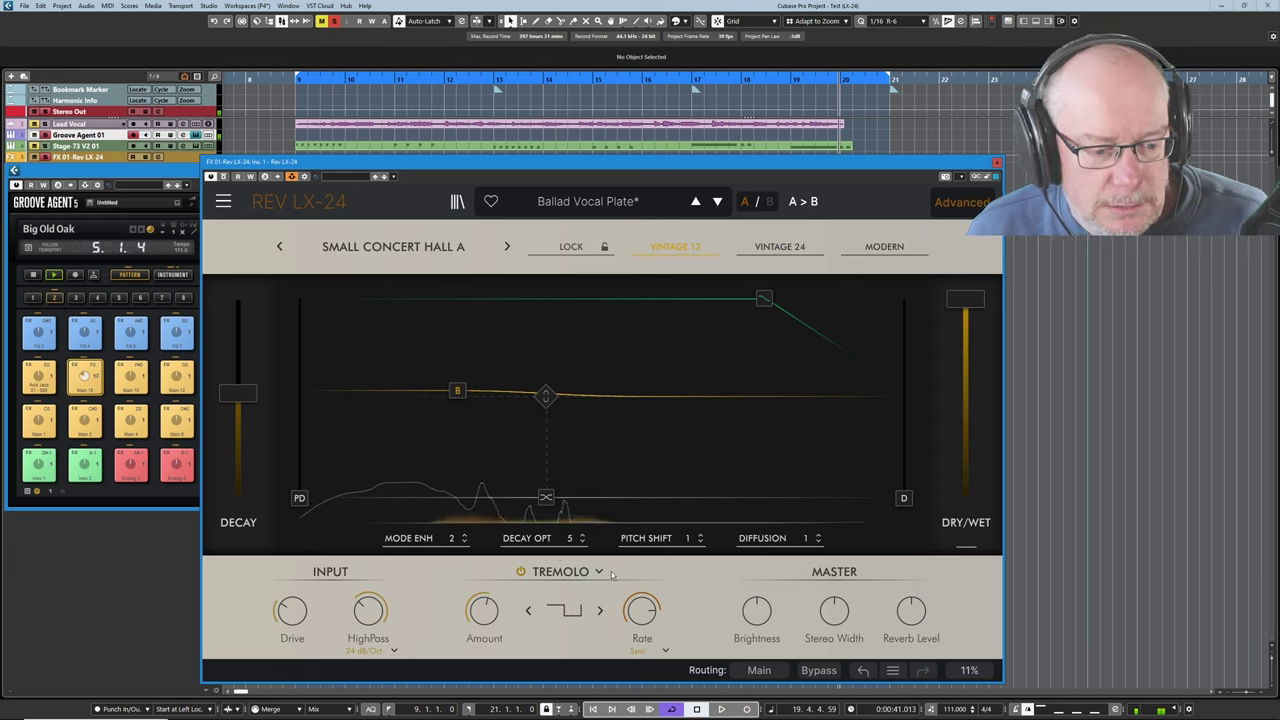
pyautogui.moveTo(483, 610); pyautogui.dragTo(483, 625)
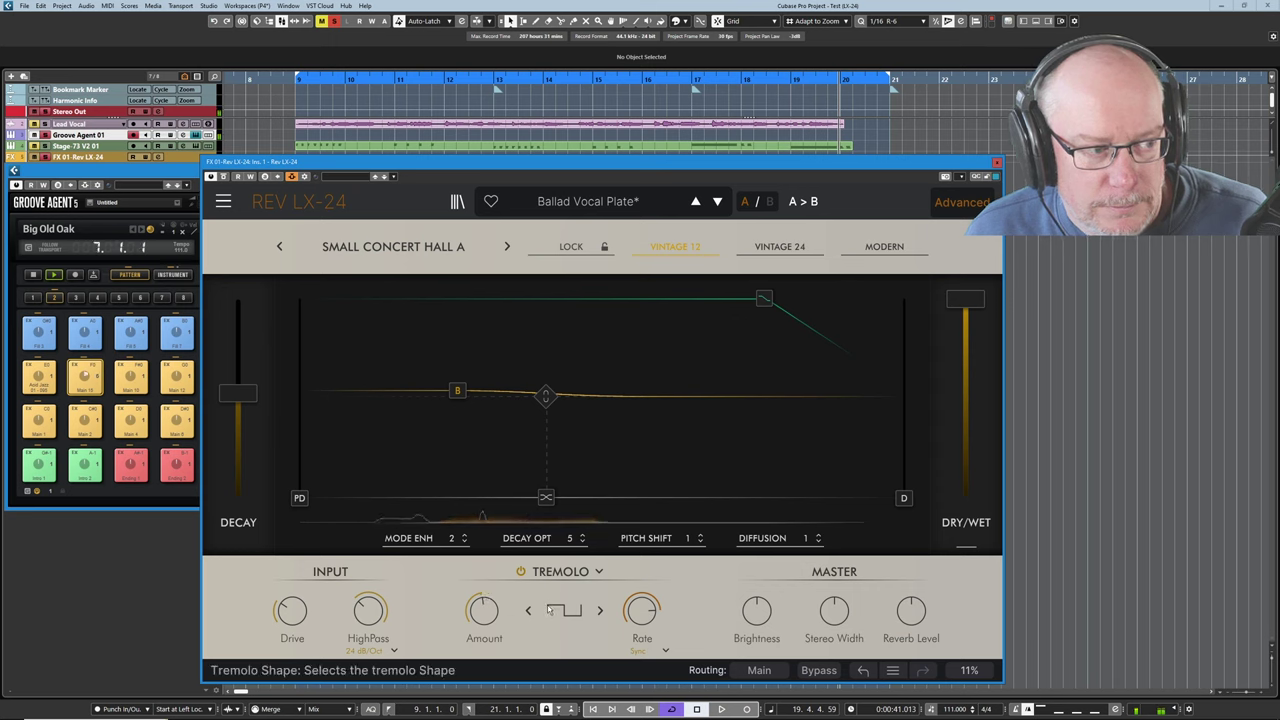
pyautogui.click(196, 134)
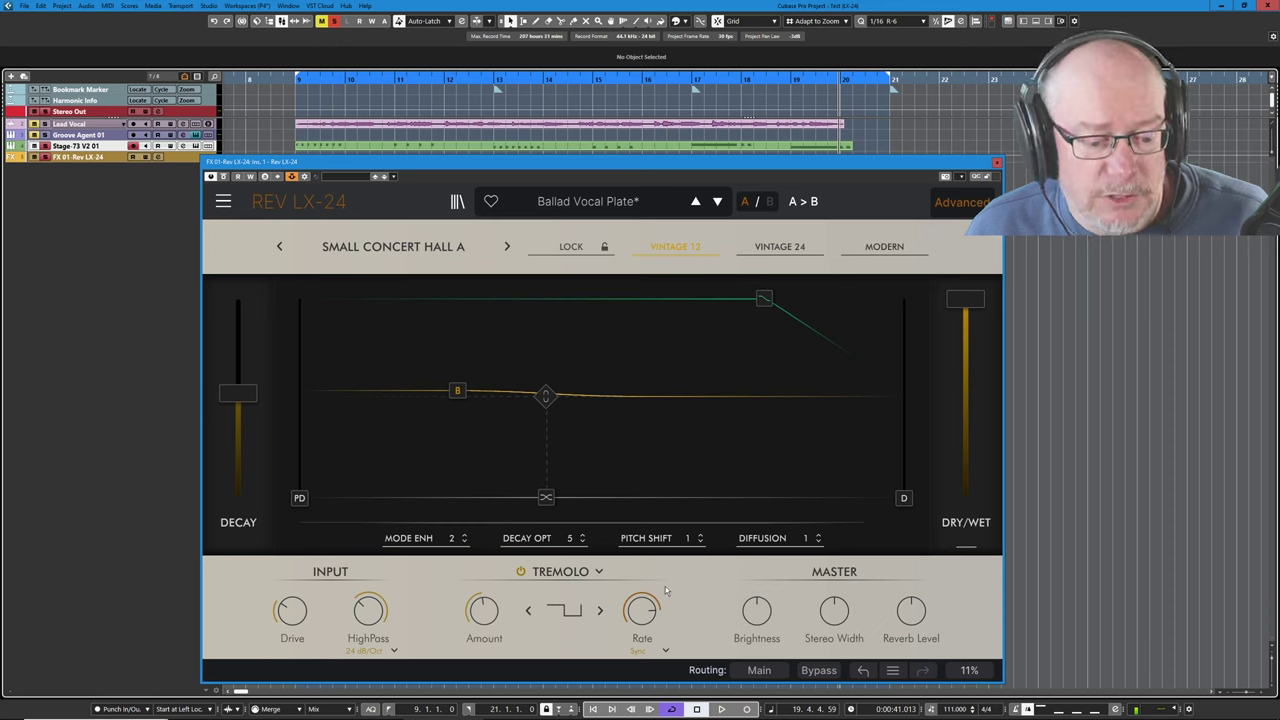
pyautogui.click(722, 709)
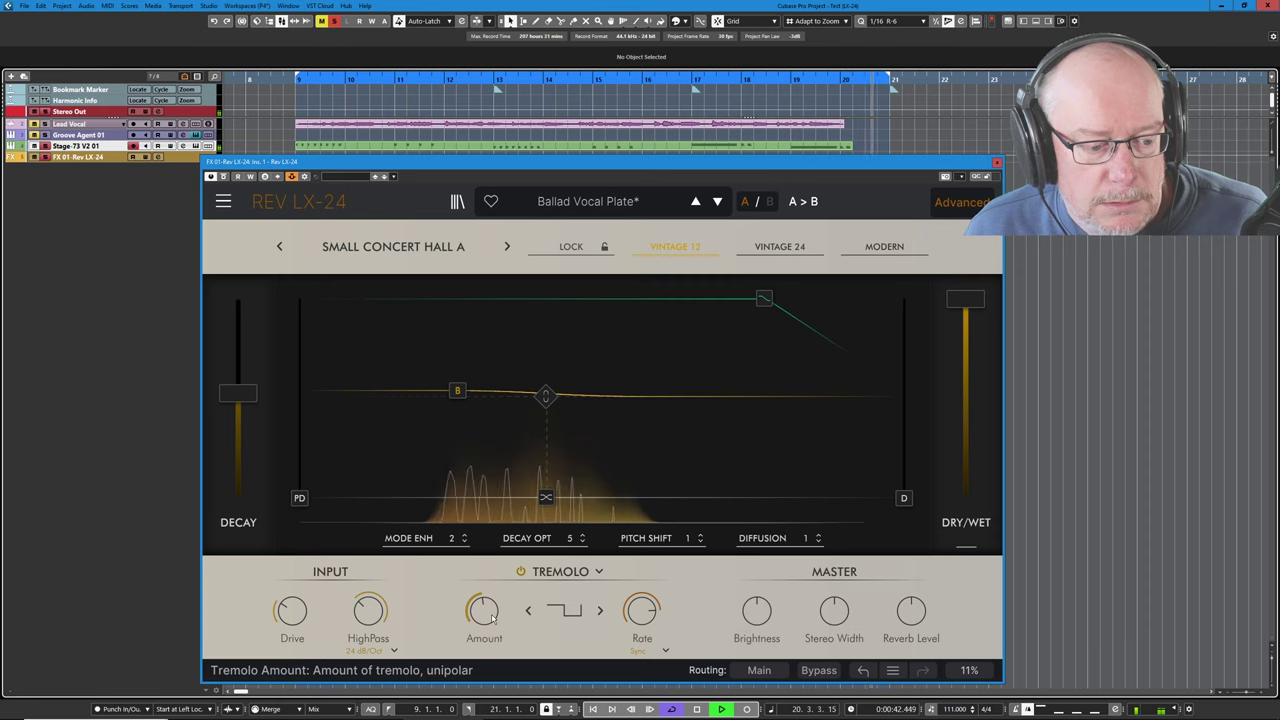
pyautogui.moveTo(494, 605)
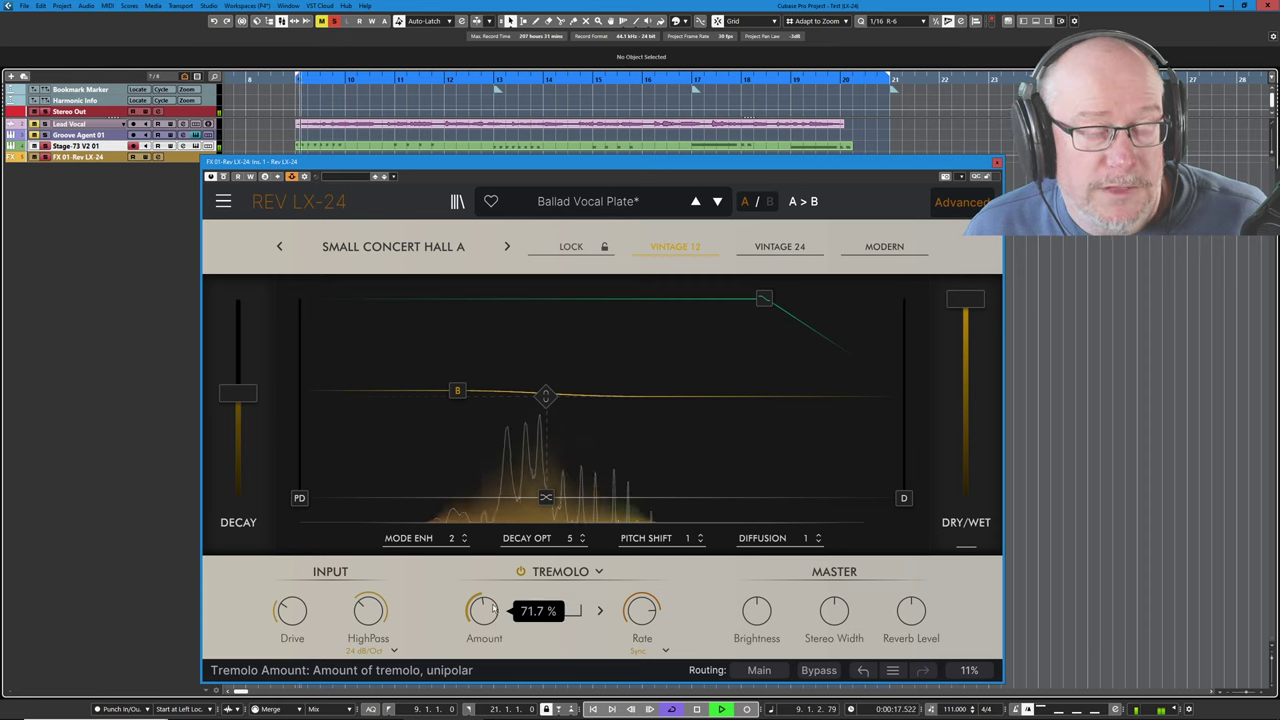
pyautogui.click(224, 177)
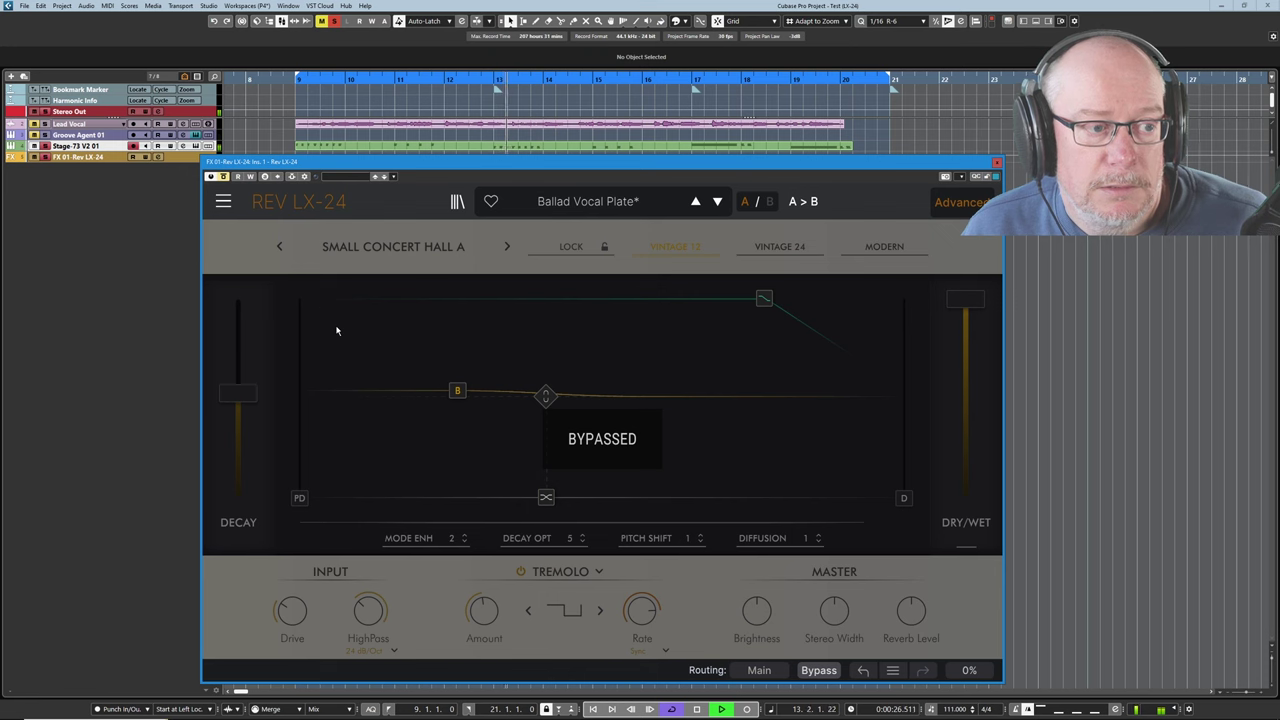
pyautogui.click(224, 177)
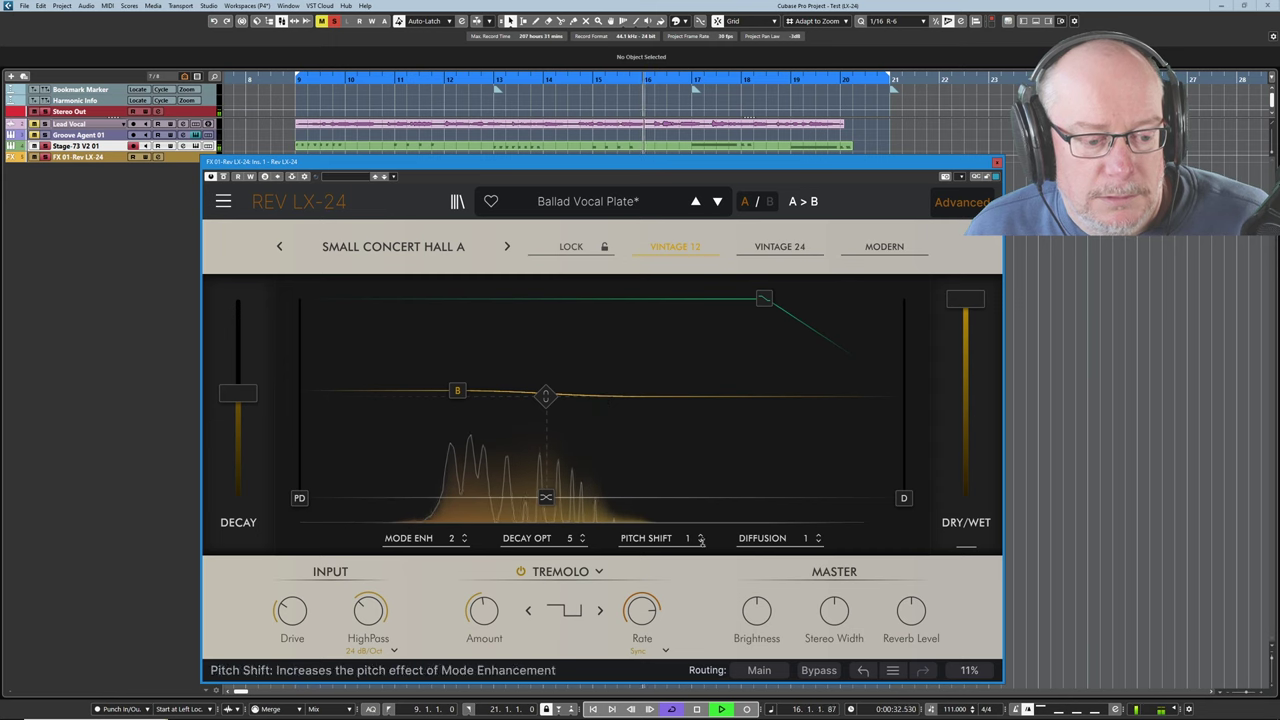
pyautogui.press('space')
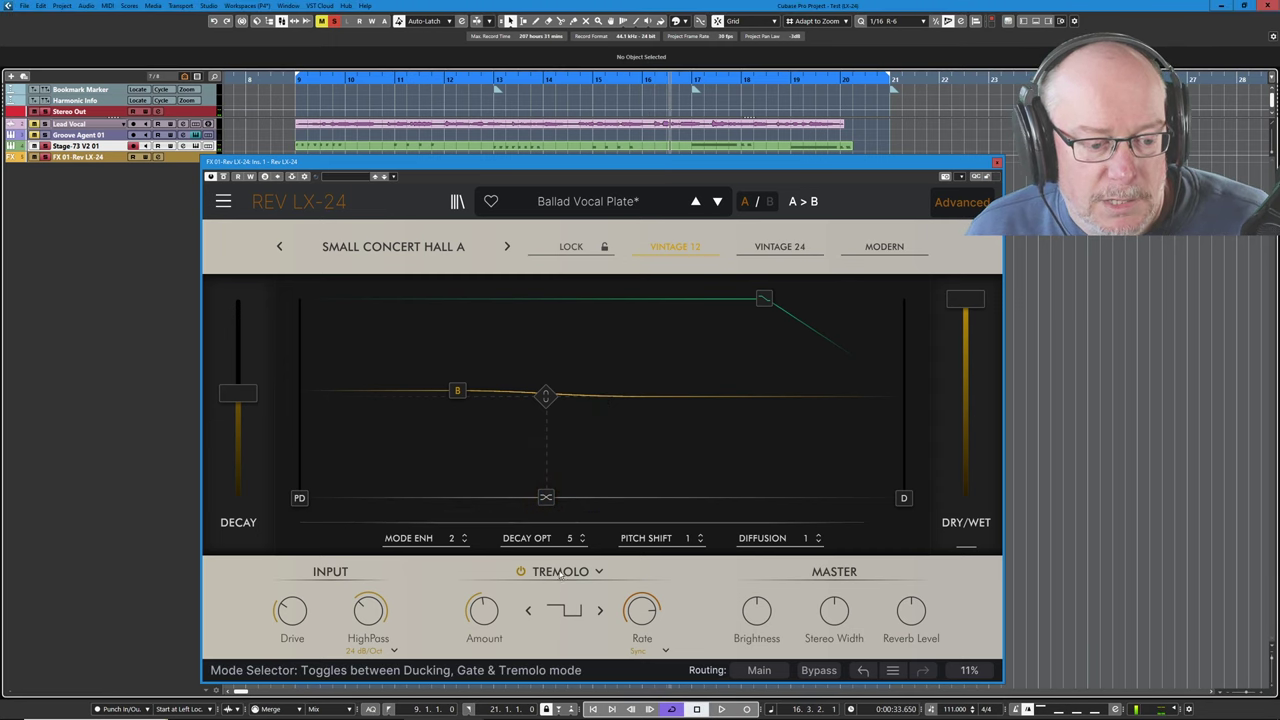
# Set the effect to Gate with threshold -45.4 dB and attenuation -21.4 dB, then open Groove Agent 01
pyautogui.click(558, 572)
pyautogui.click(588, 636)
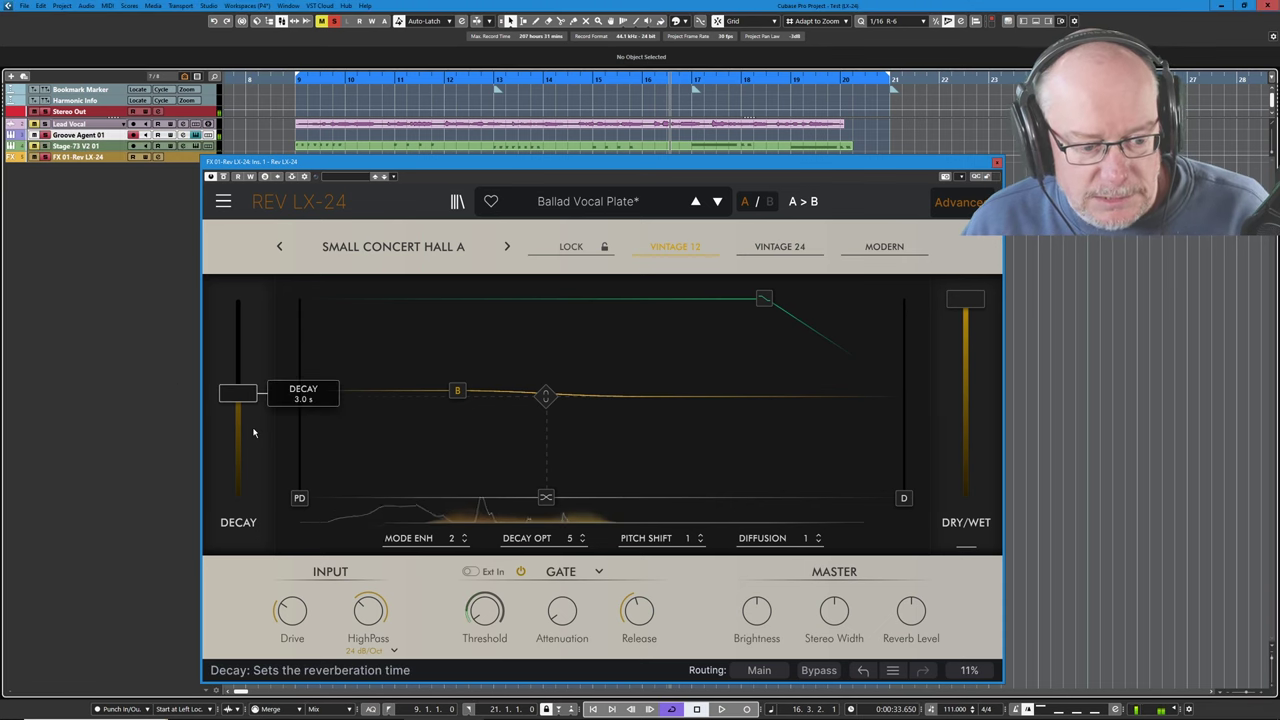
pyautogui.moveTo(484, 610); pyautogui.dragTo(484, 605)
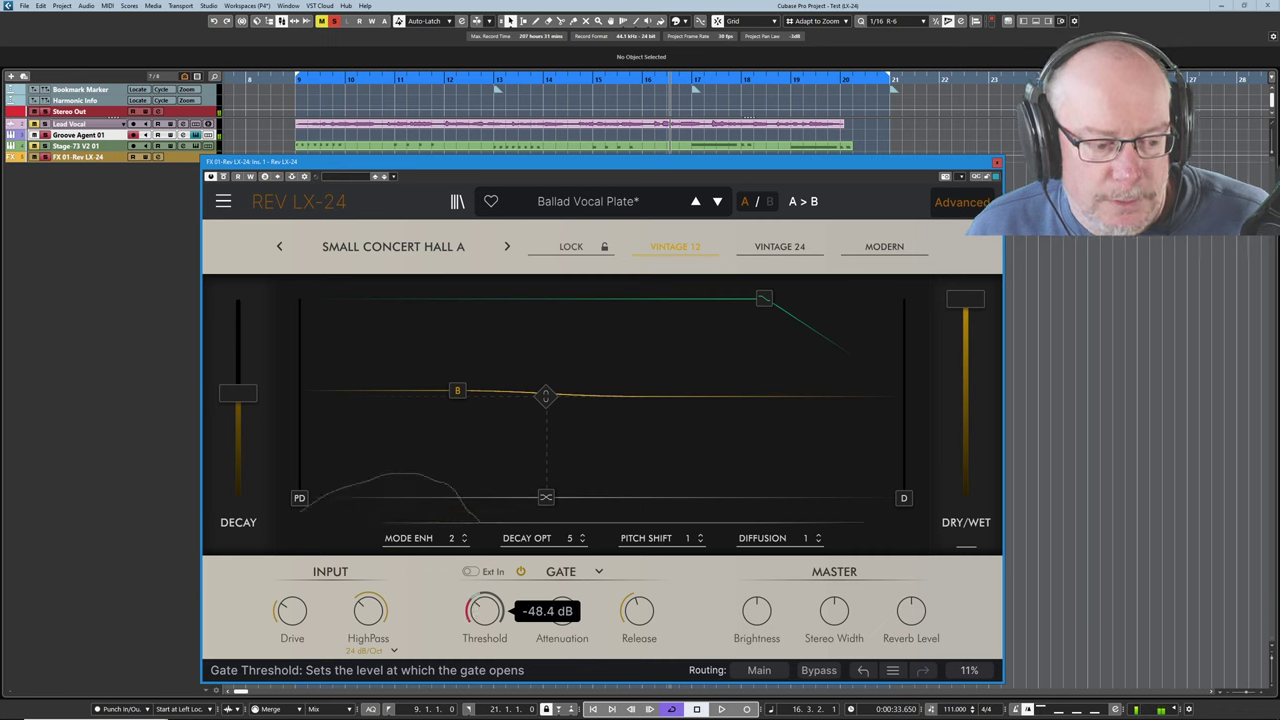
pyautogui.moveTo(562, 610); pyautogui.dragTo(636, 593)
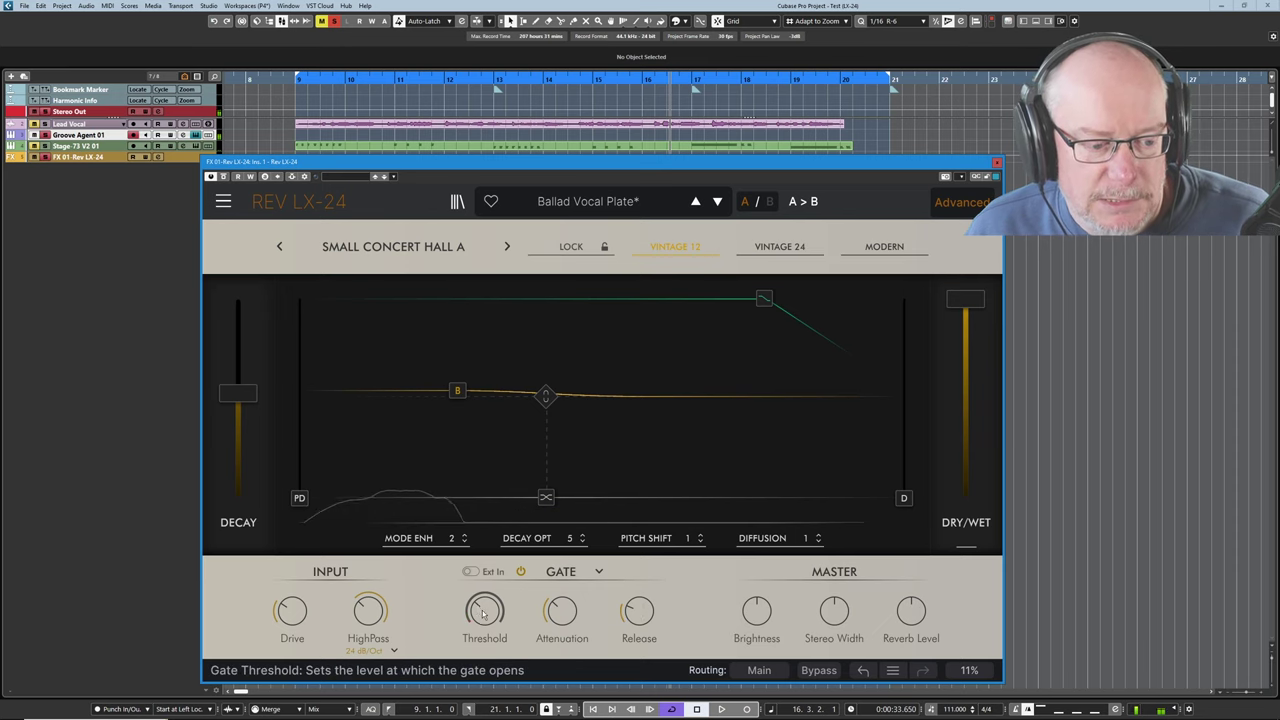
pyautogui.moveTo(485, 610); pyautogui.dragTo(485, 603)
pyautogui.moveTo(565, 615)
pyautogui.moveTo(565, 615); pyautogui.dragTo(640, 622)
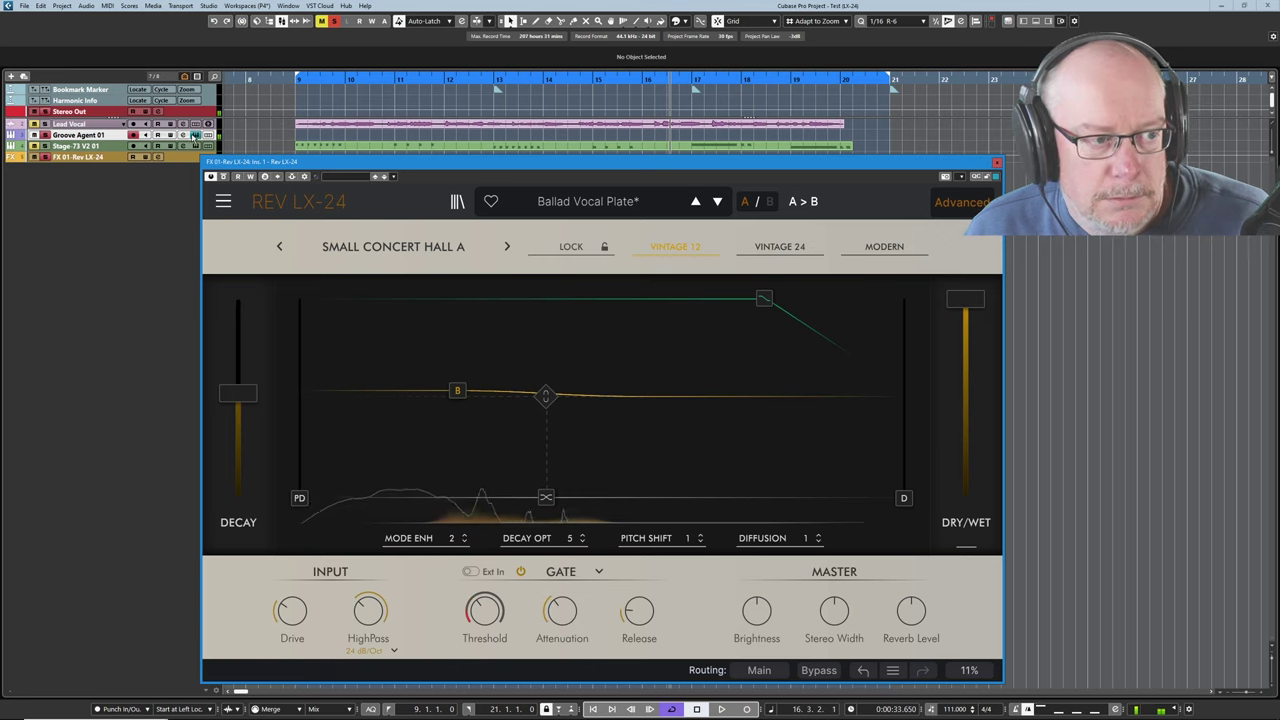
pyautogui.click(195, 134)
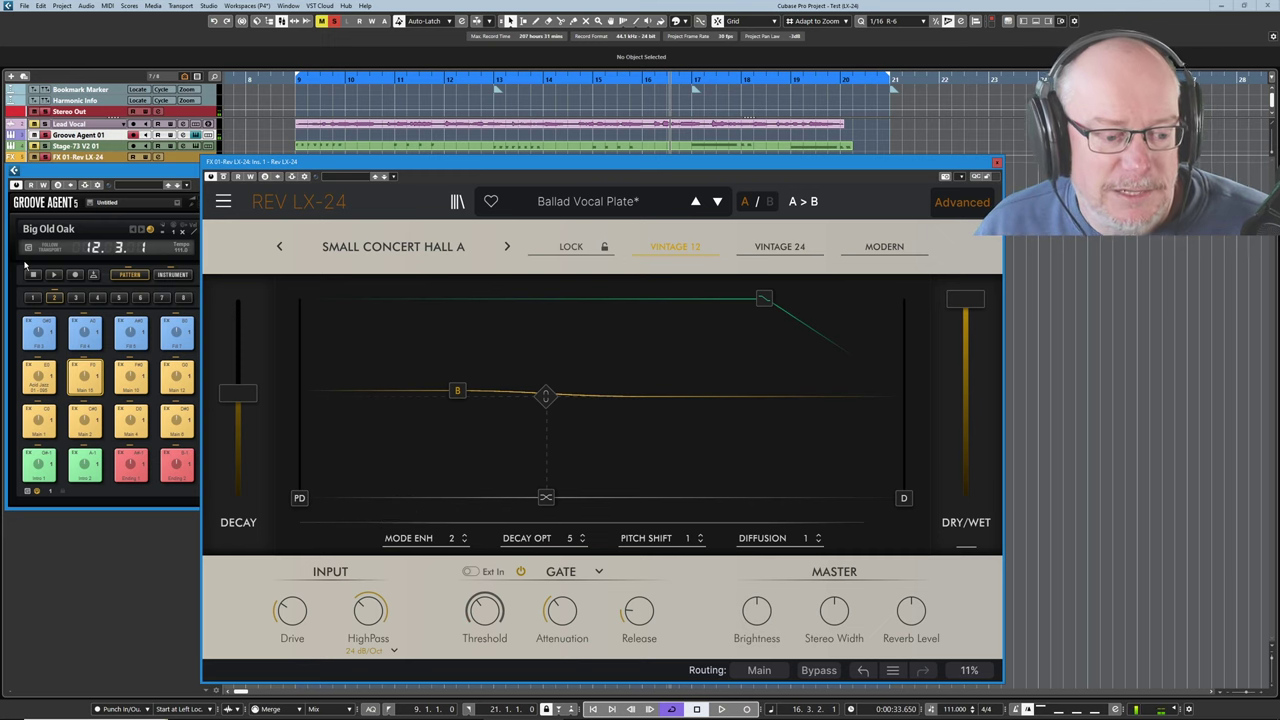
# In the classic view, select the CONST. PLATE algorithm, raise Crossover and lower Damping
pyautogui.click(960, 201)
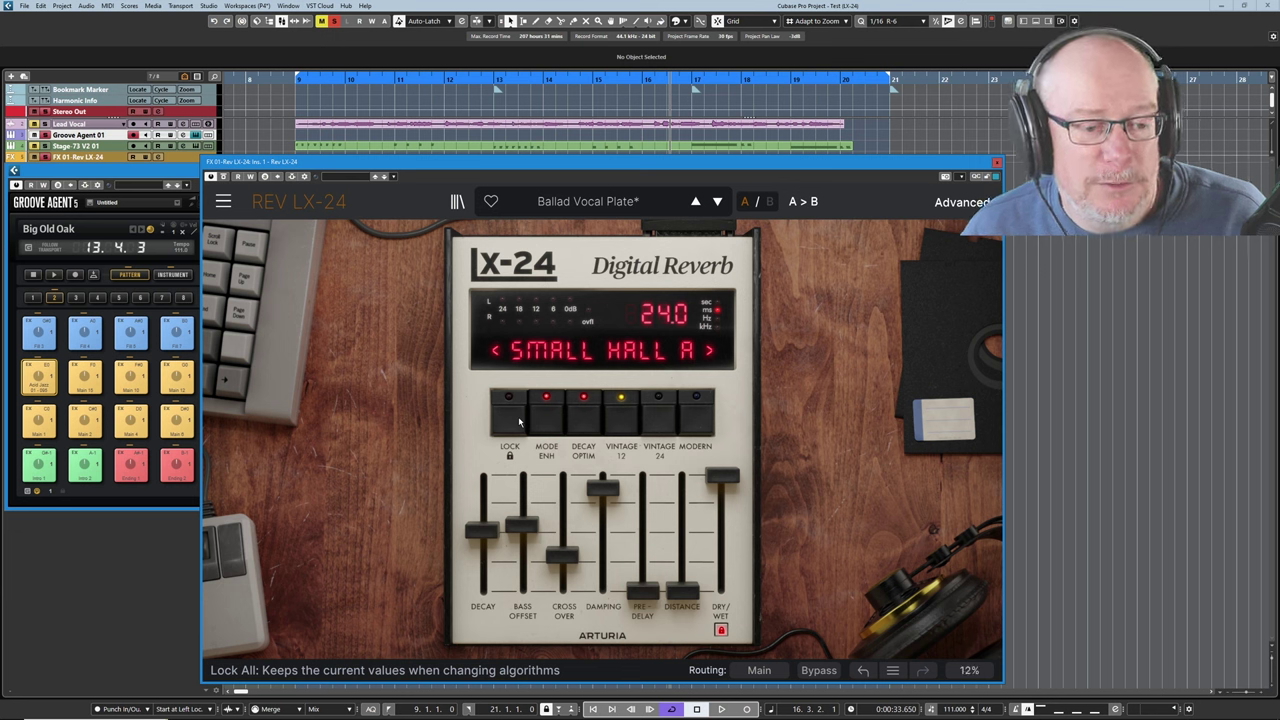
pyautogui.click(709, 350)
pyautogui.click(709, 350)
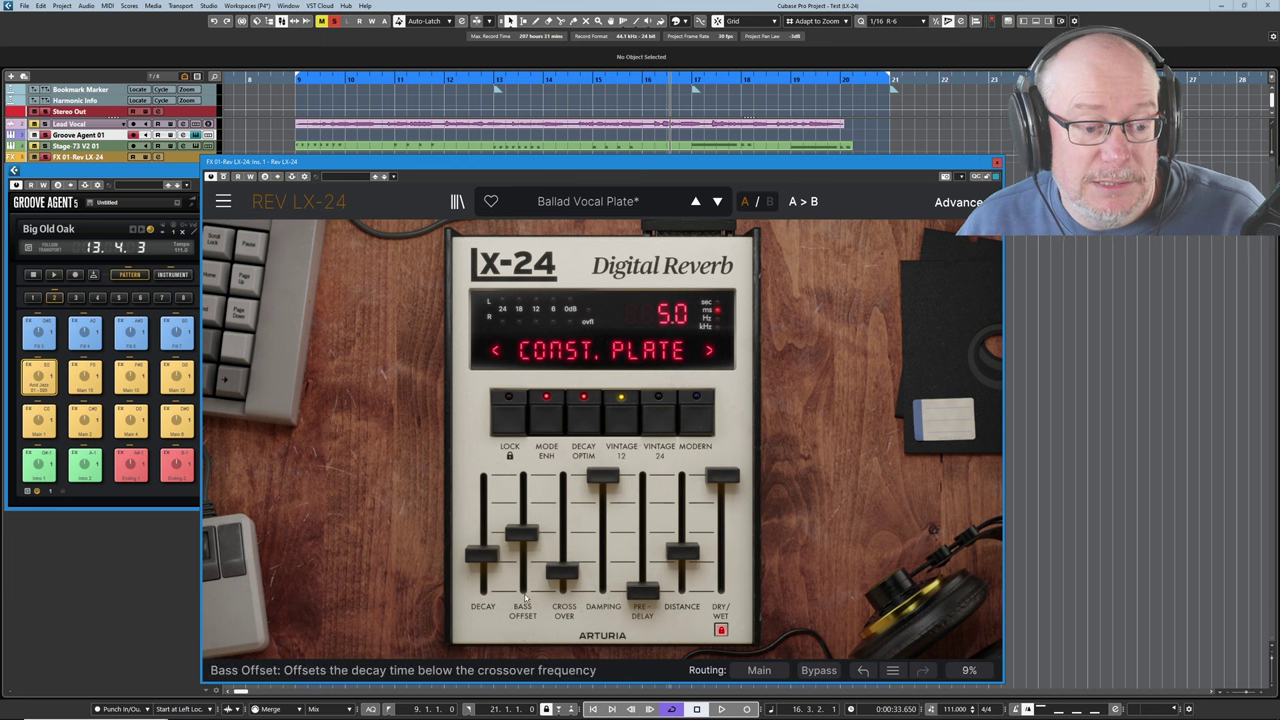
pyautogui.moveTo(562, 570); pyautogui.dragTo(562, 543)
pyautogui.moveTo(602, 476); pyautogui.dragTo(603, 528)
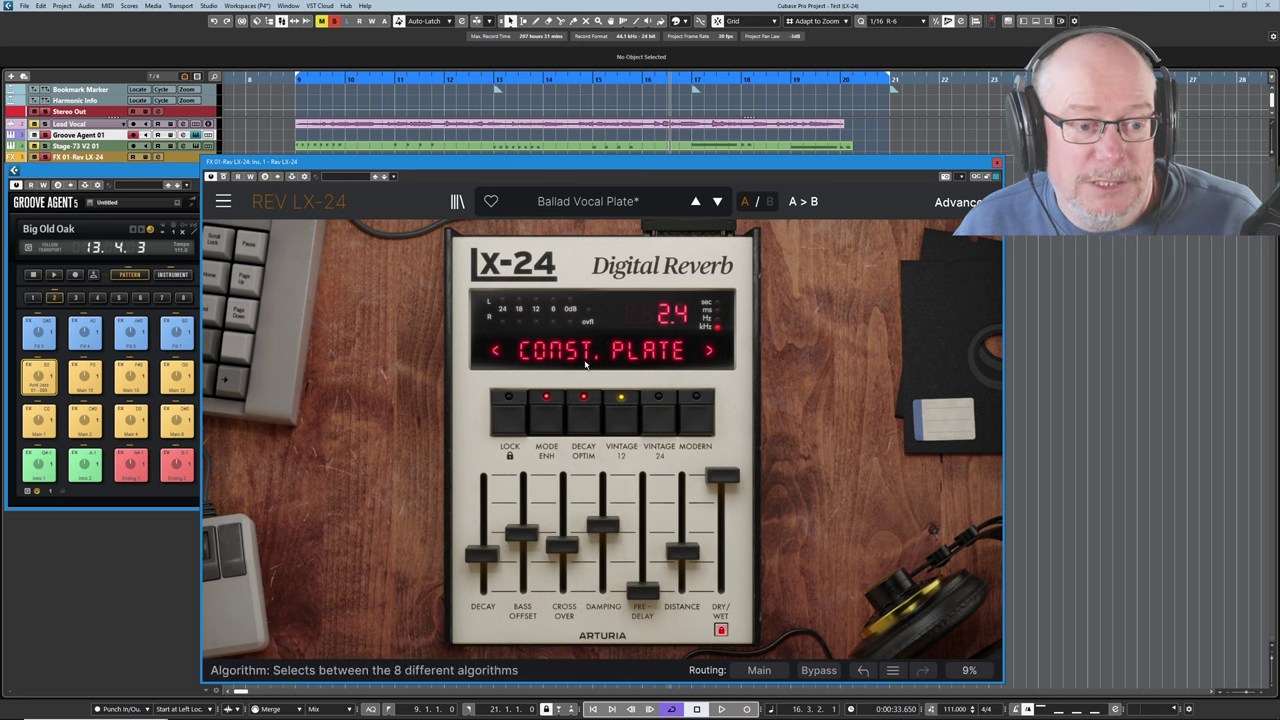